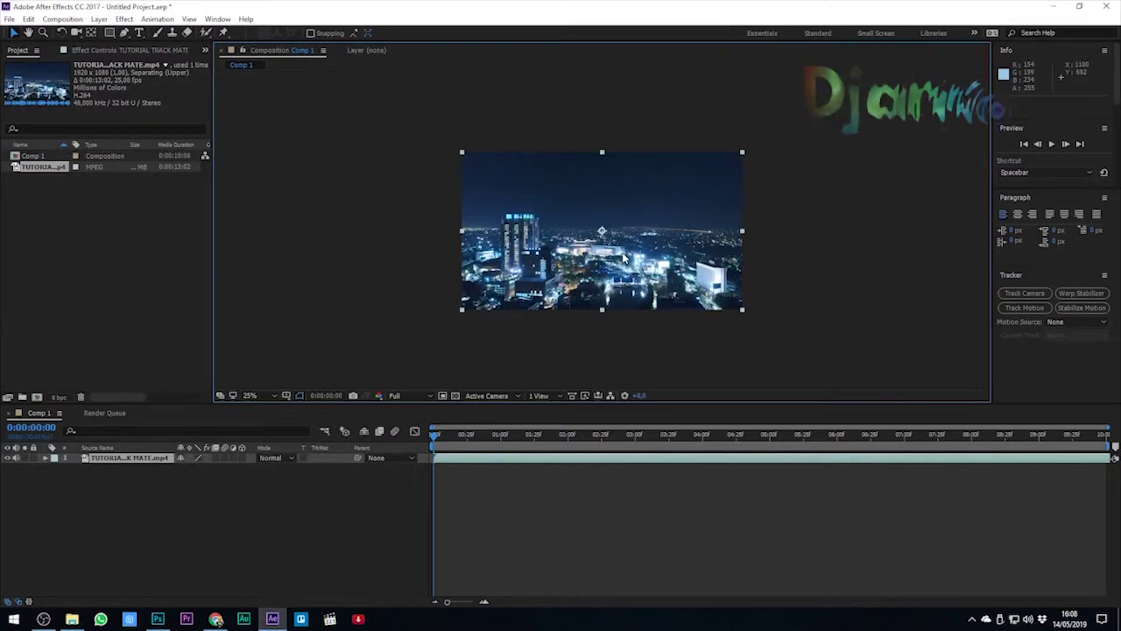
Preview the night city footage in Comp 1.
left_click(608, 334)
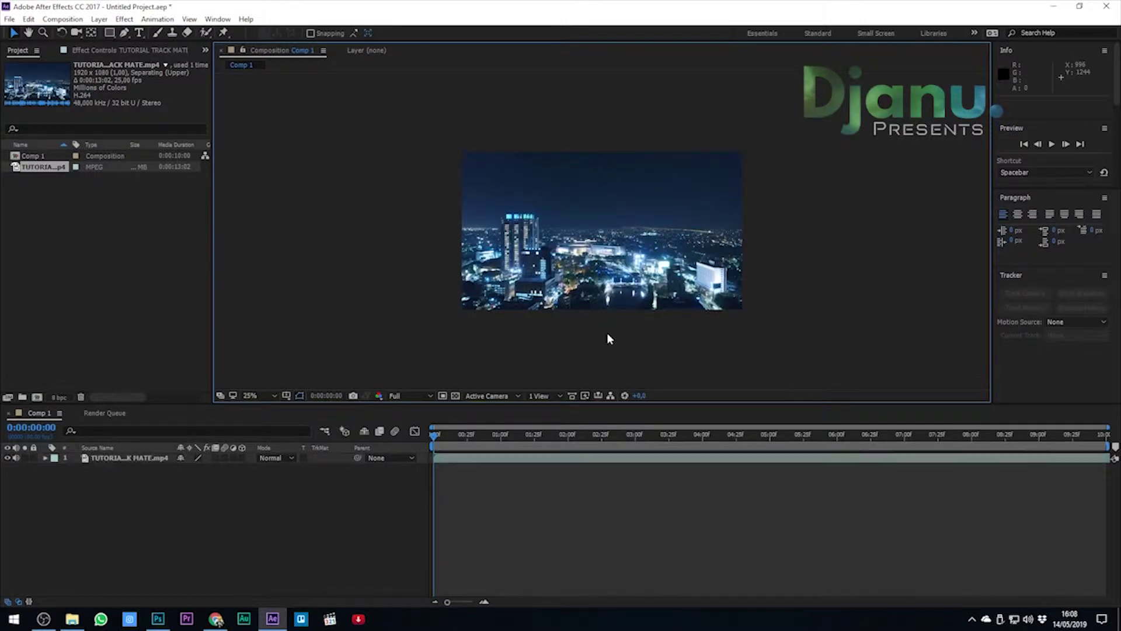
key("space")
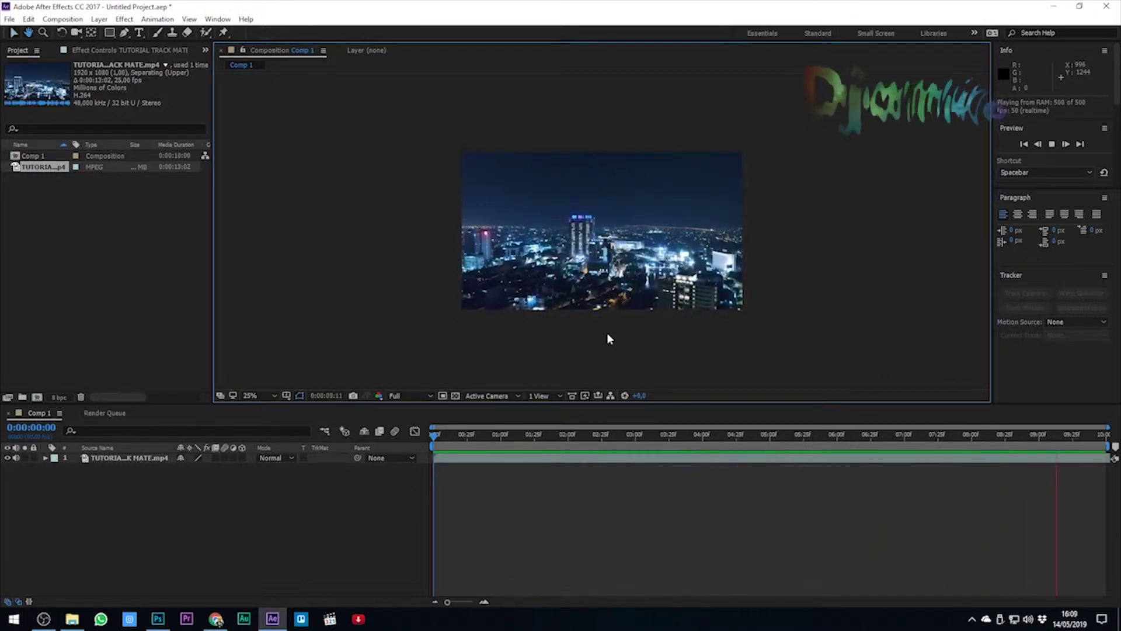
key("space")
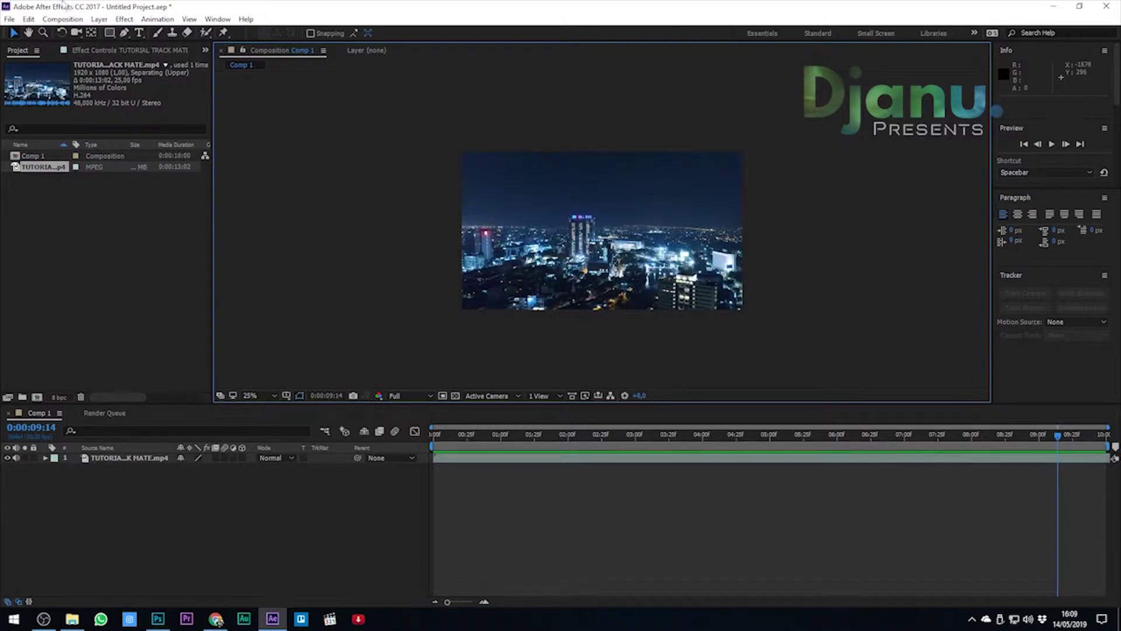
Set Comp 1's duration to 15 seconds and end its work area at 0:00:13:04, where the footage ends.
left_click(63, 19)
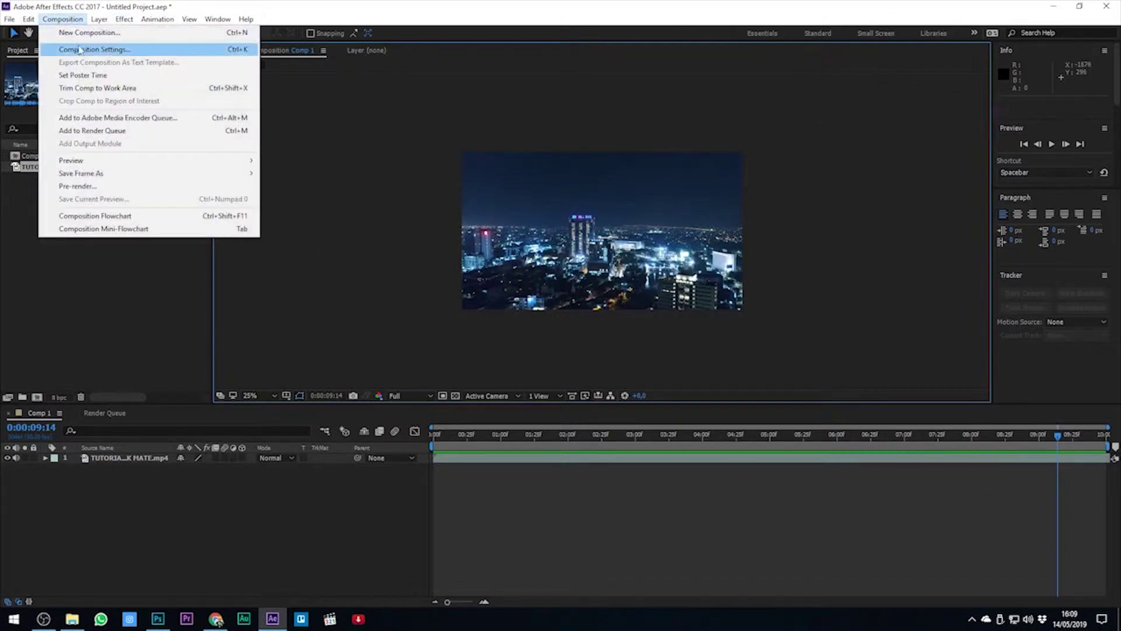
left_click(82, 58)
double_click(509, 368)
type("15:00")
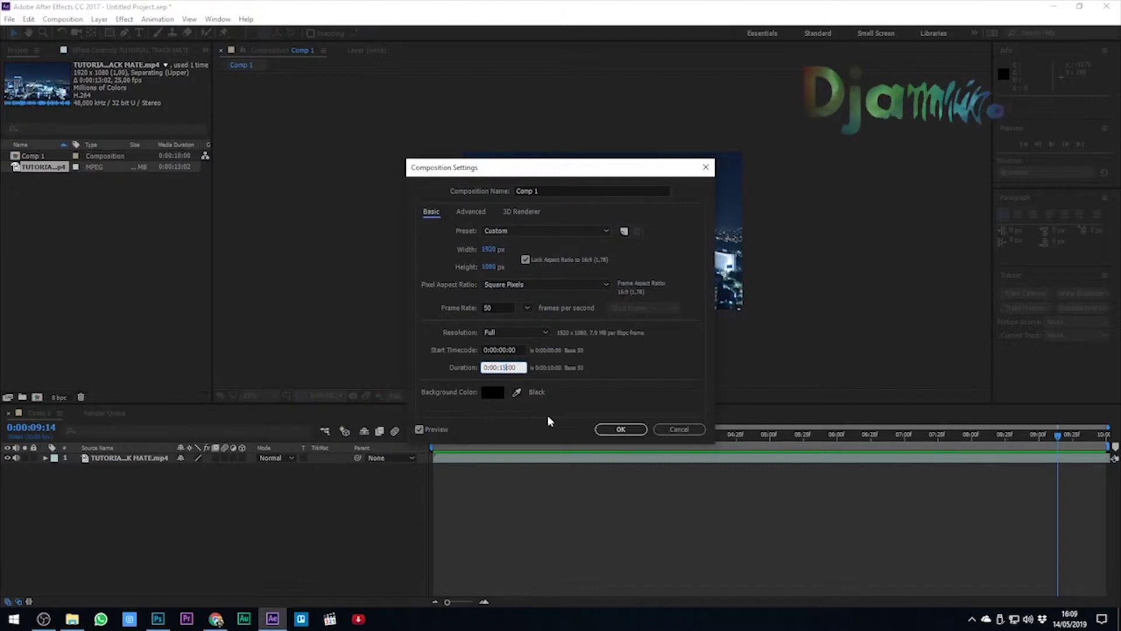
key("Return")
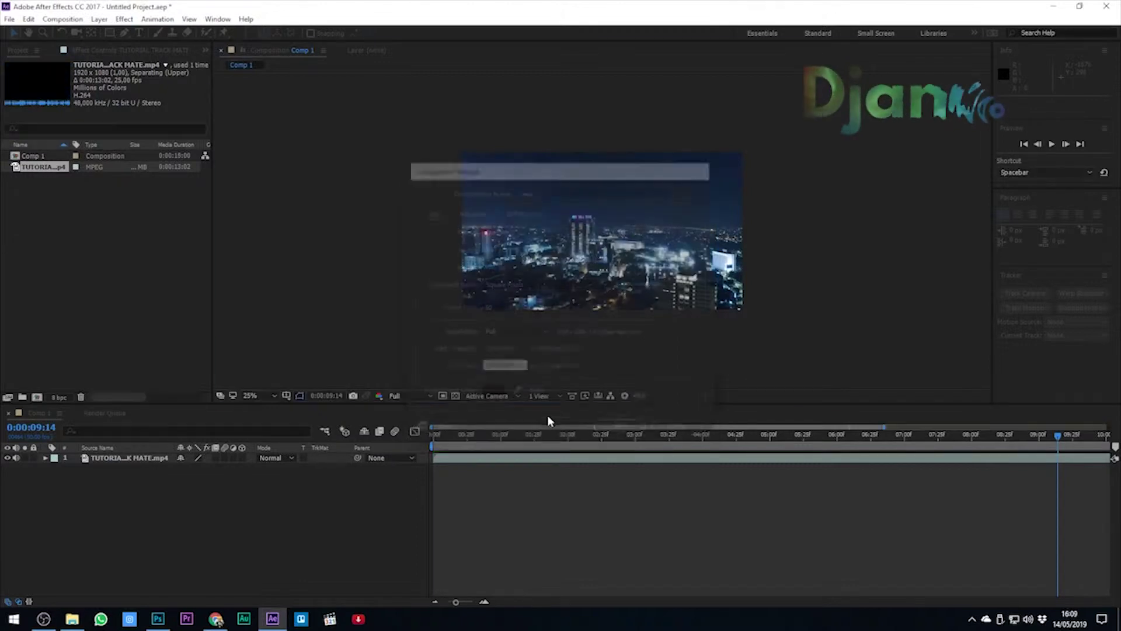
left_click(824, 496)
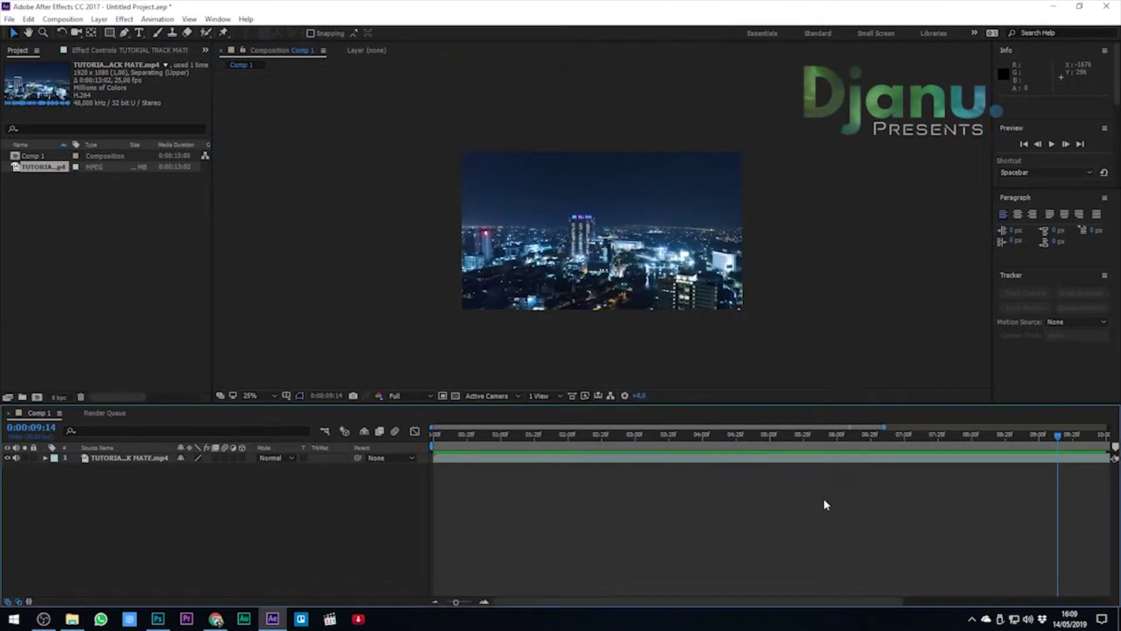
left_click_drag(883, 426, 1025, 445)
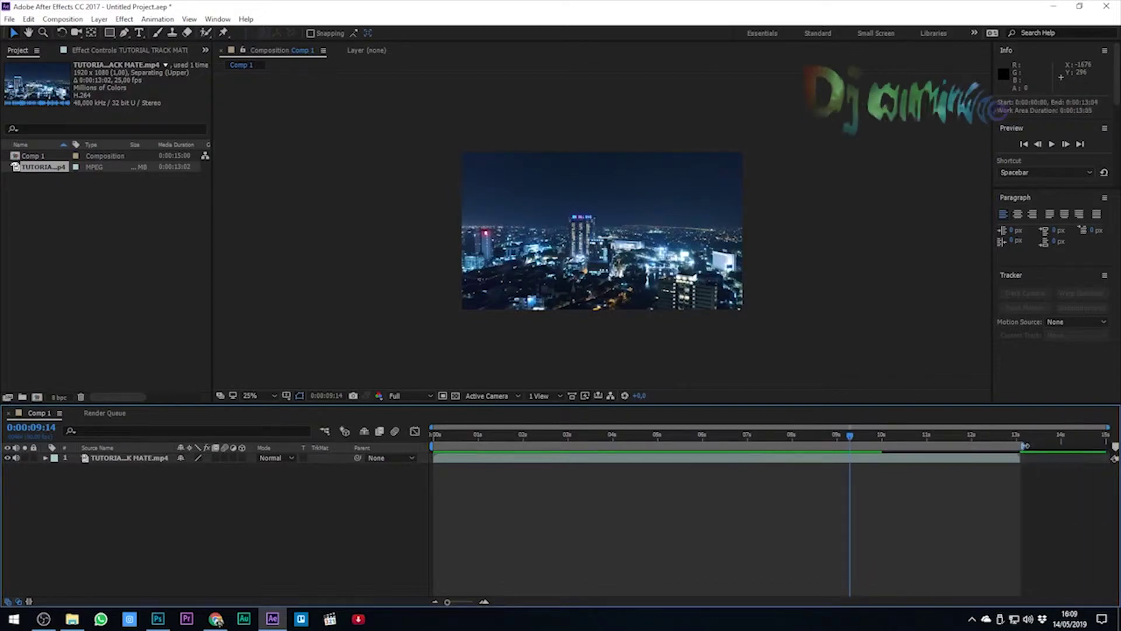
Review the footage from the start, park the playhead at 0:00:07:00 and select the footage layer.
left_click(444, 436)
key("space")
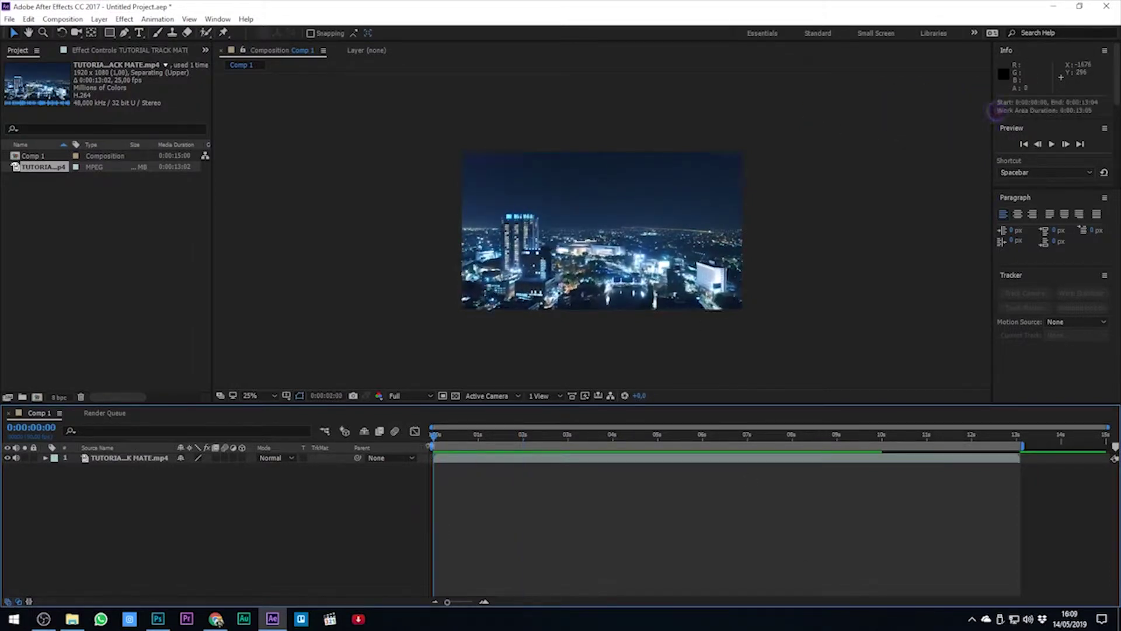
left_click(712, 296)
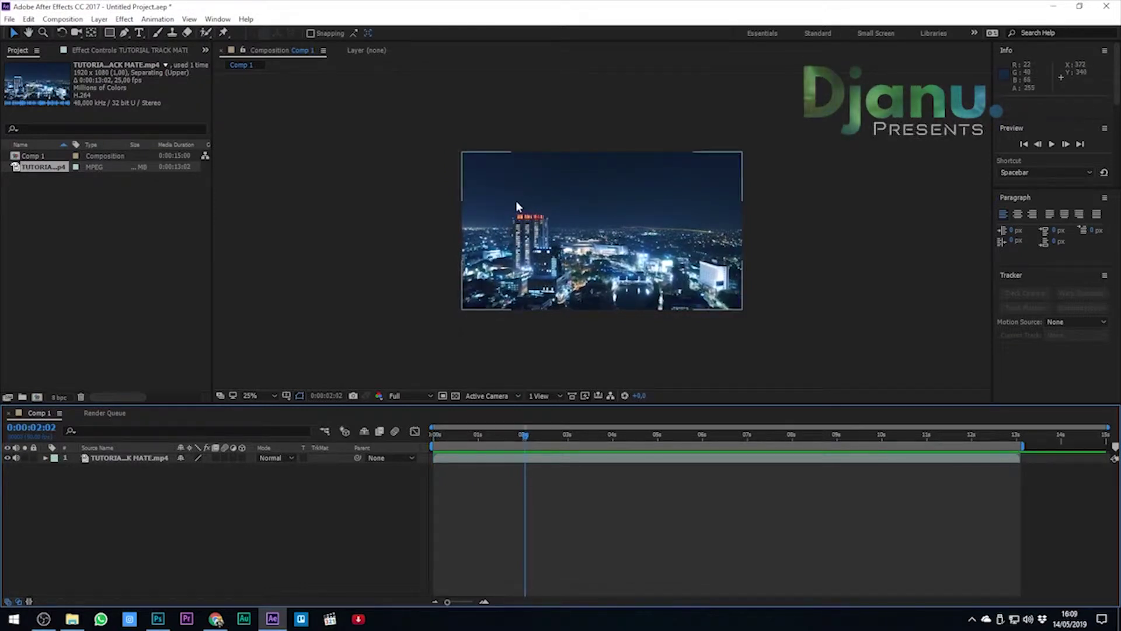
left_click(693, 328)
left_click_drag(526, 435, 747, 435)
left_click(679, 285)
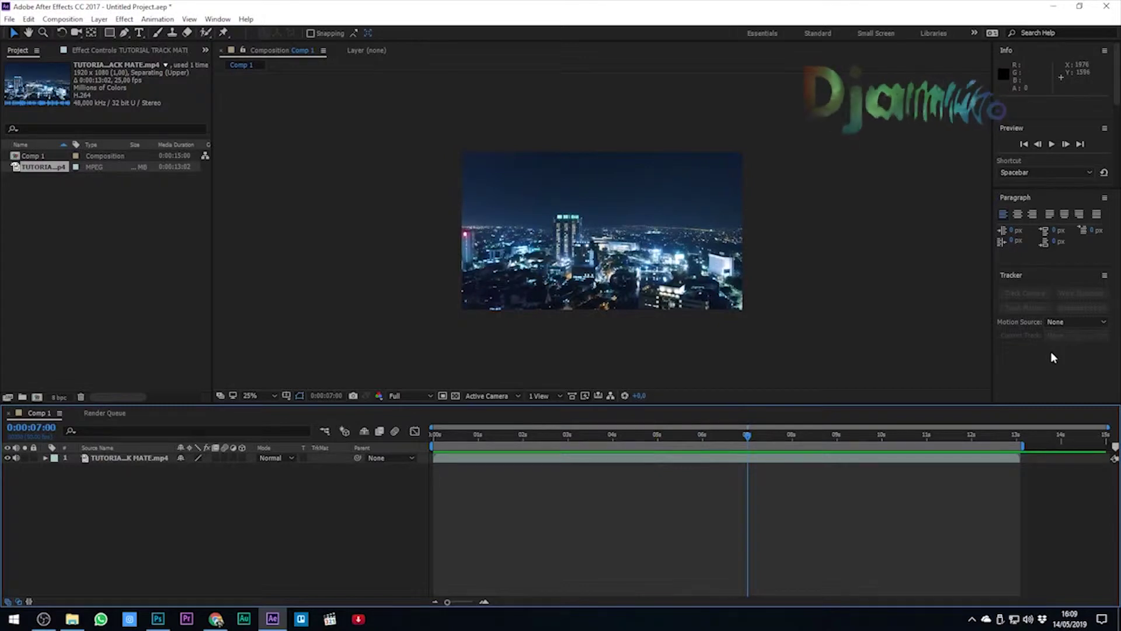
left_click(896, 460)
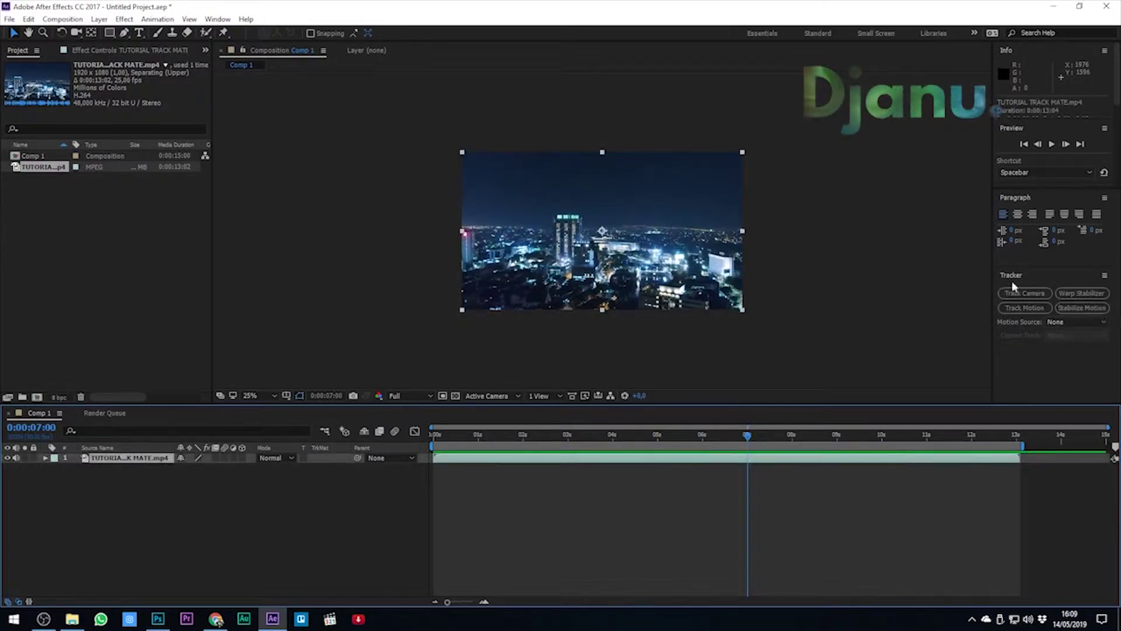
Hide the Tracker panel and show it again.
left_click(217, 19)
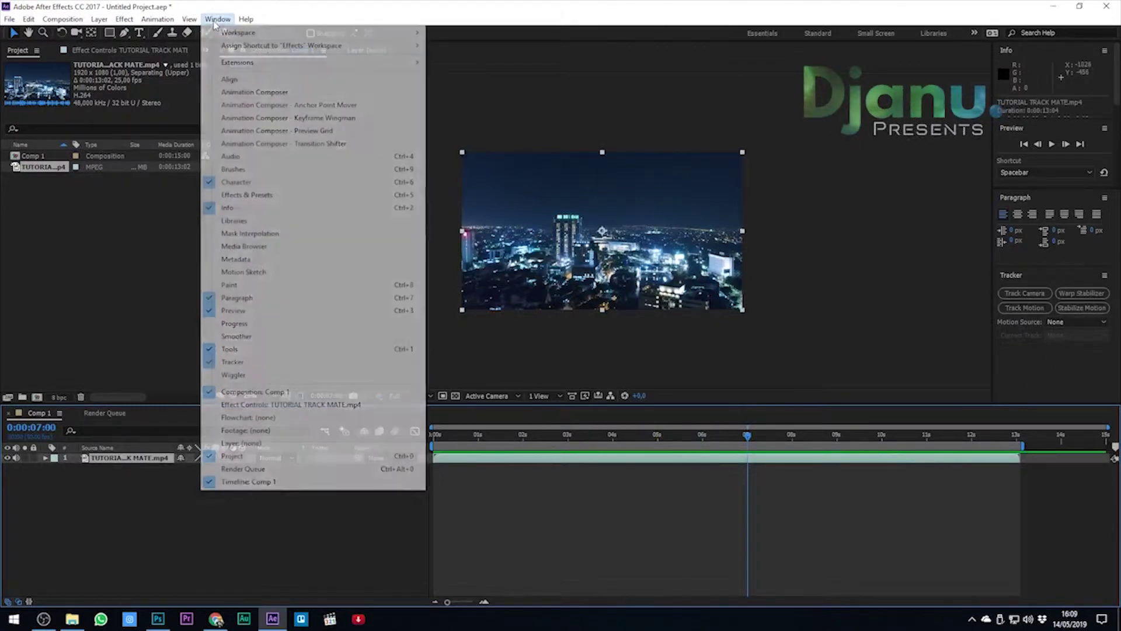
left_click(238, 361)
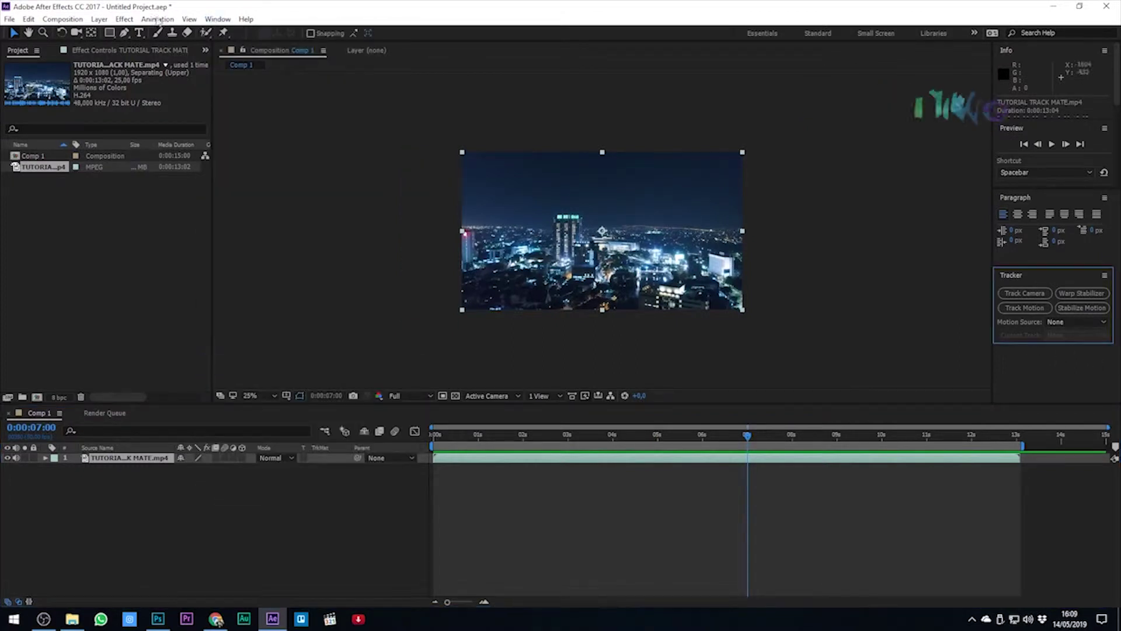
left_click(217, 20)
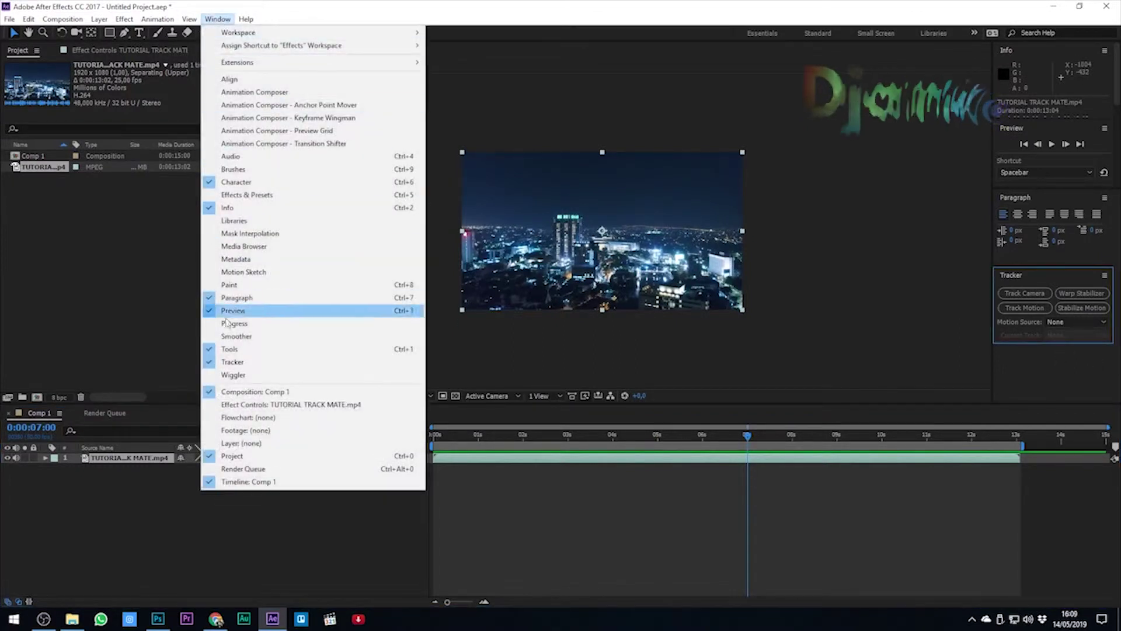
left_click(232, 362)
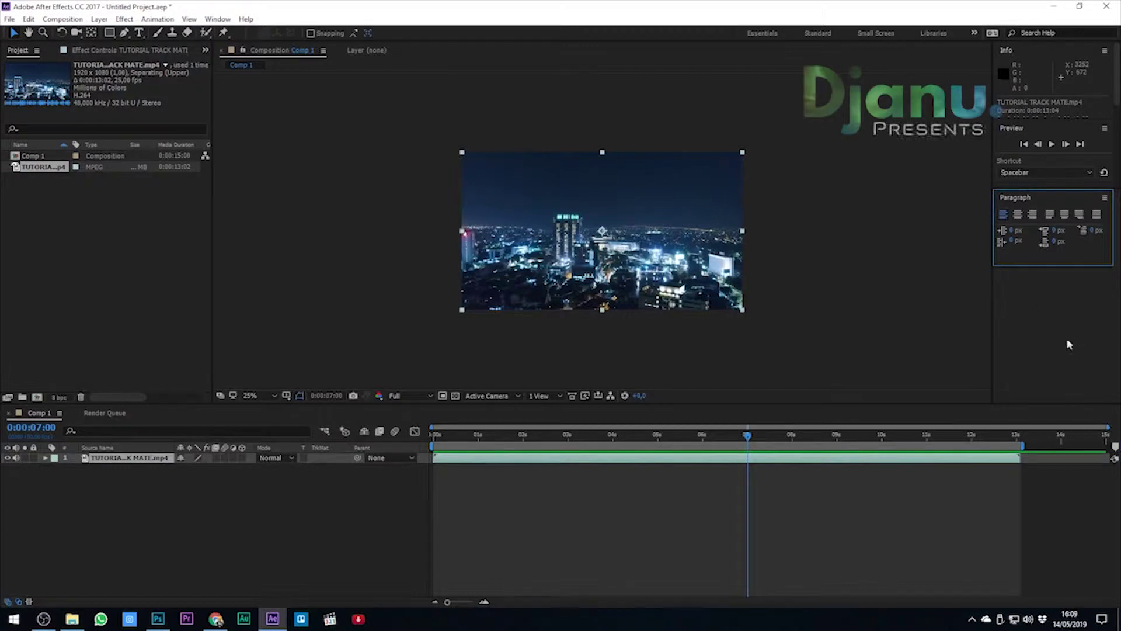
left_click(223, 18)
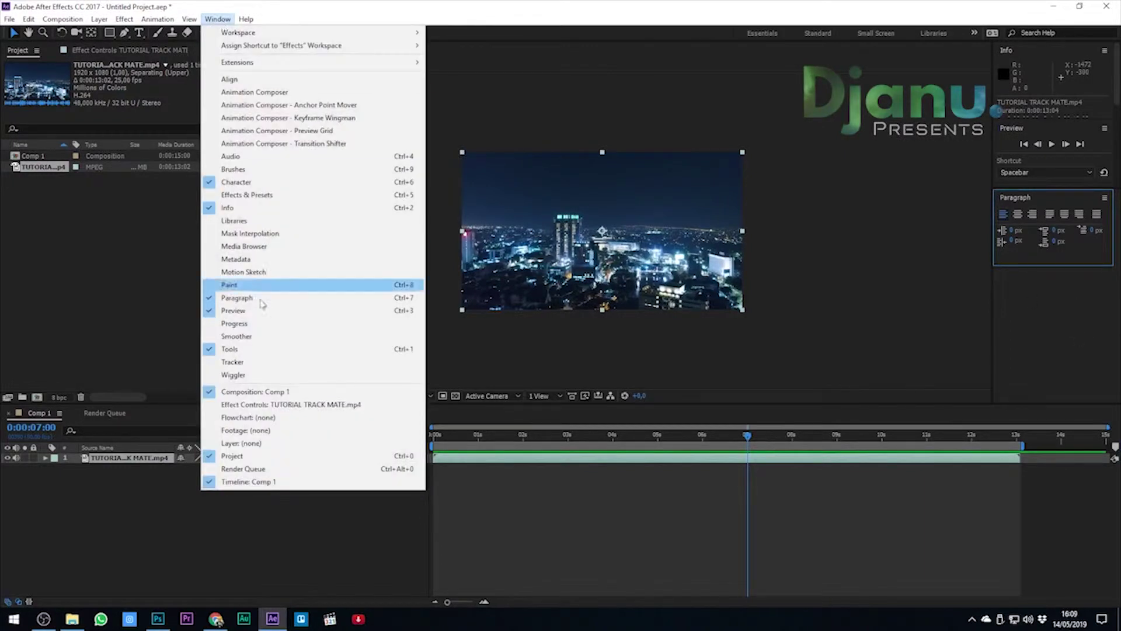
left_click(252, 362)
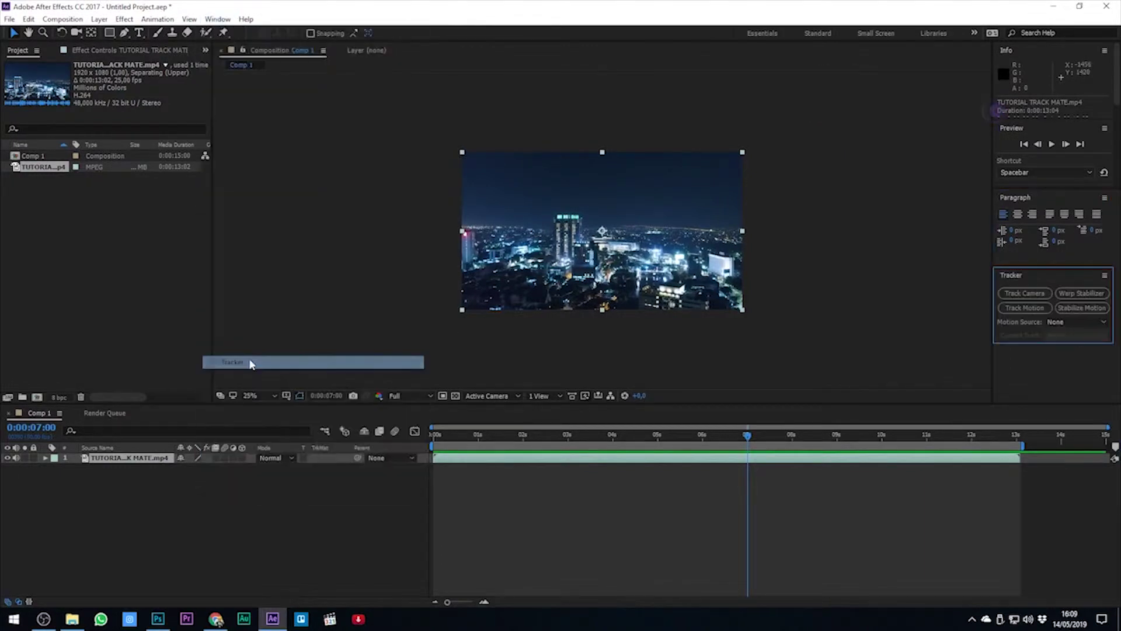
Run Track Camera on the footage, and create a solid and camera from the track point at the right end of the tower's rooftop sign.
left_click(1025, 294)
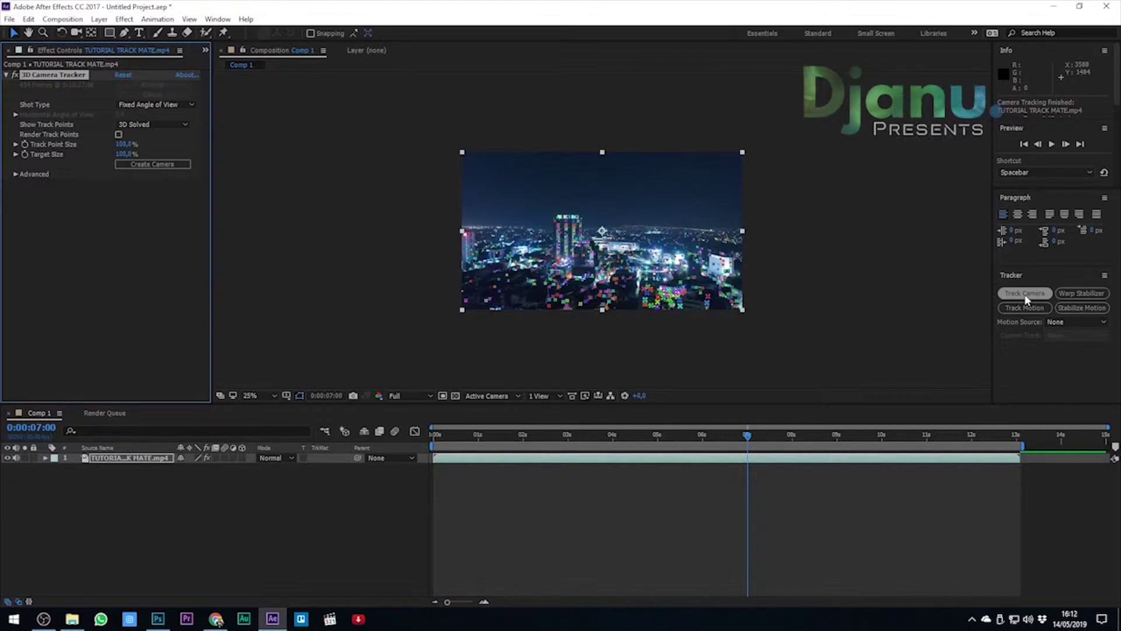
scroll(636, 316, "up", 3)
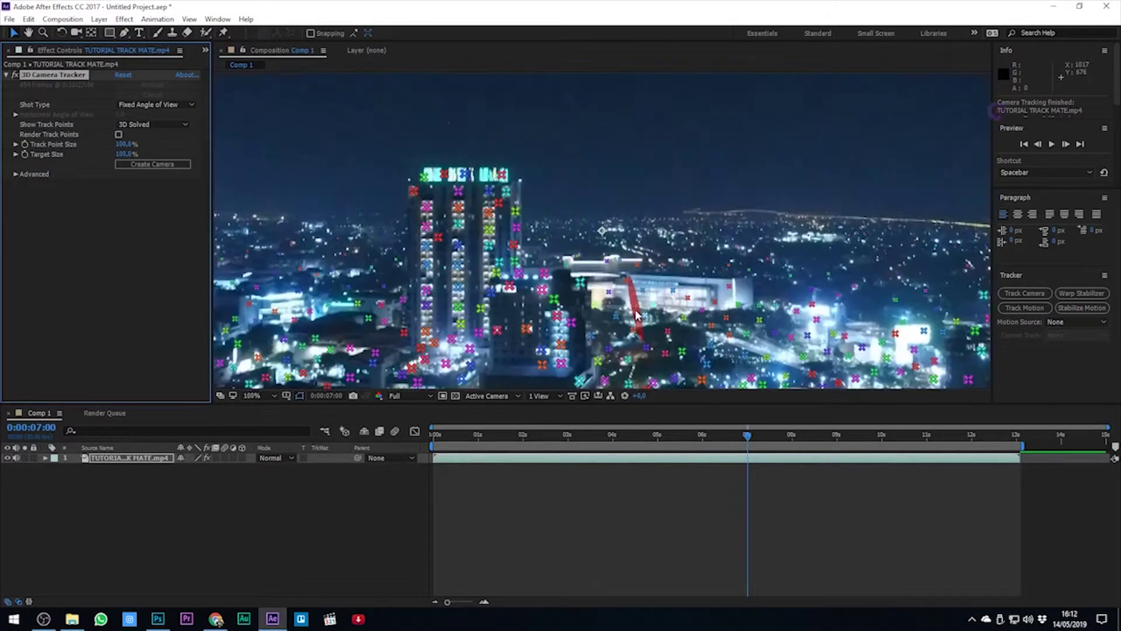
left_click_drag(503, 177, 552, 155)
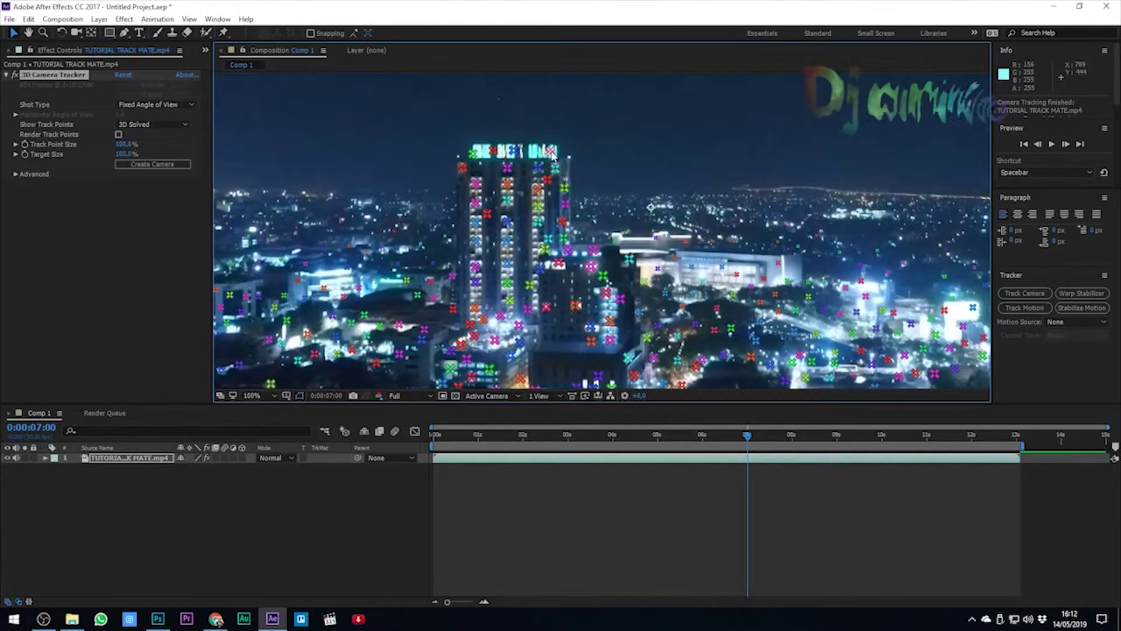
right_click(552, 154)
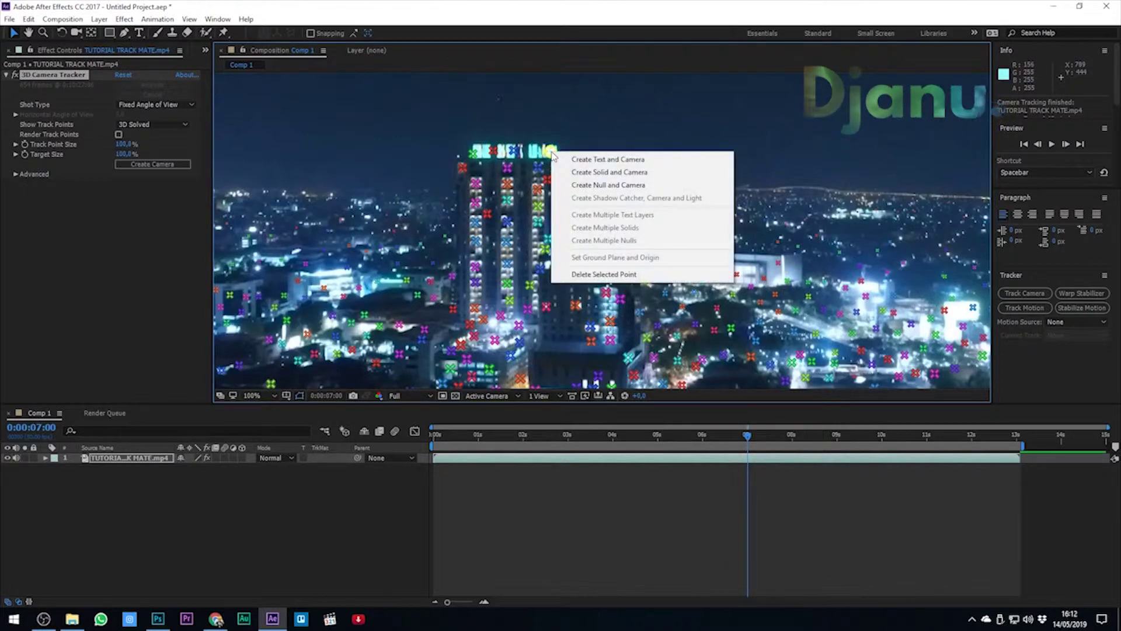
left_click(577, 170)
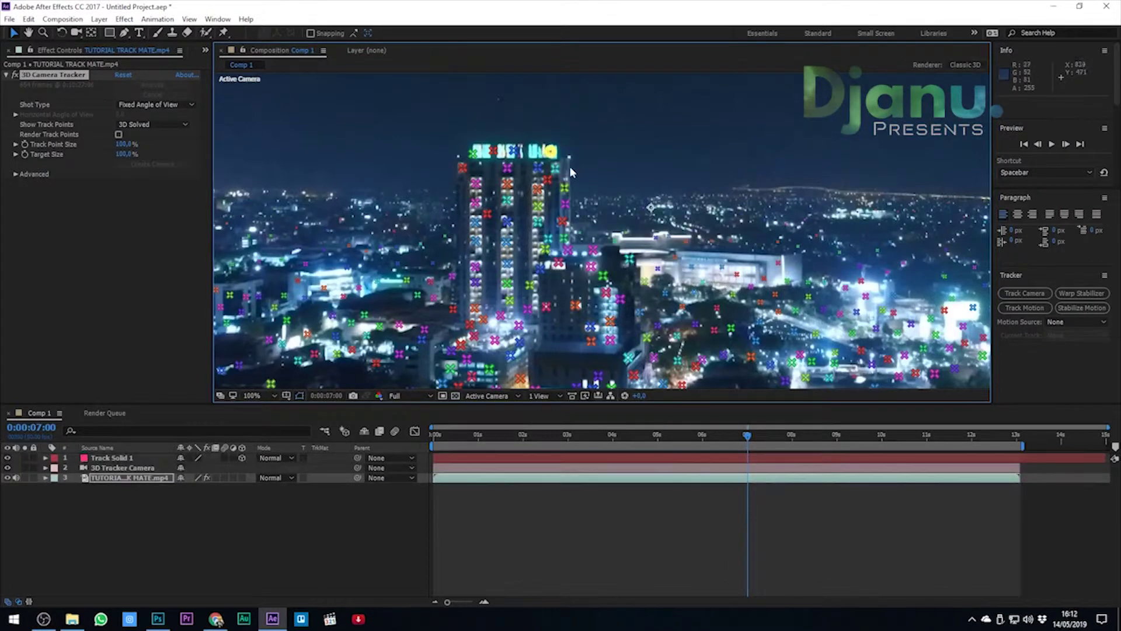
Pre-compose the Track Solid 1 layer, leaving all attributes in Comp 1.
left_click(140, 460)
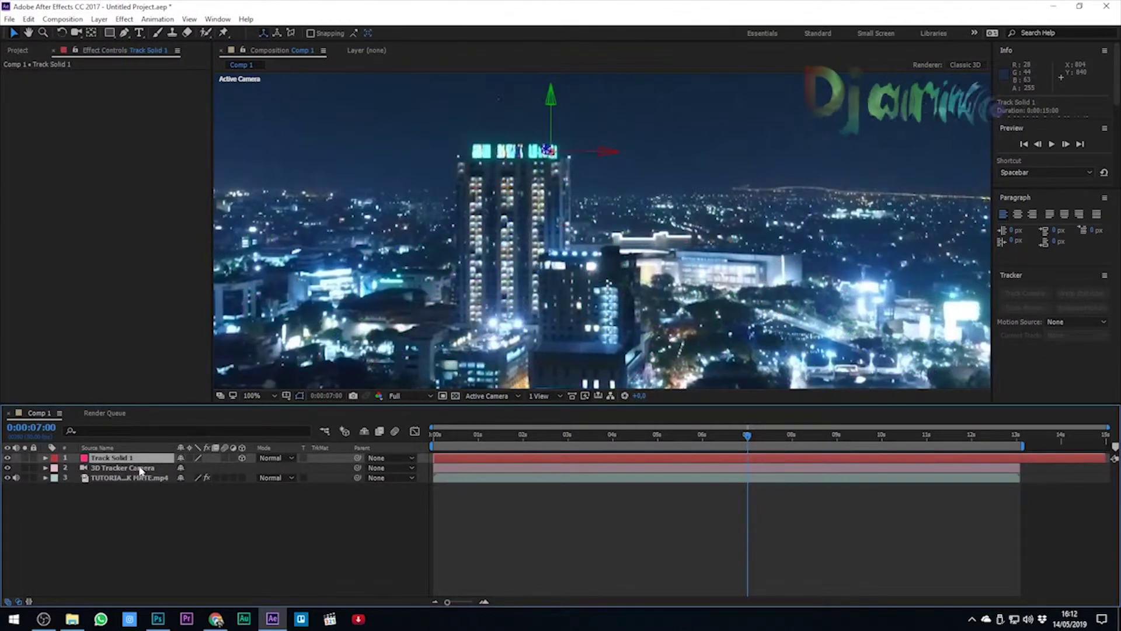
right_click(141, 459)
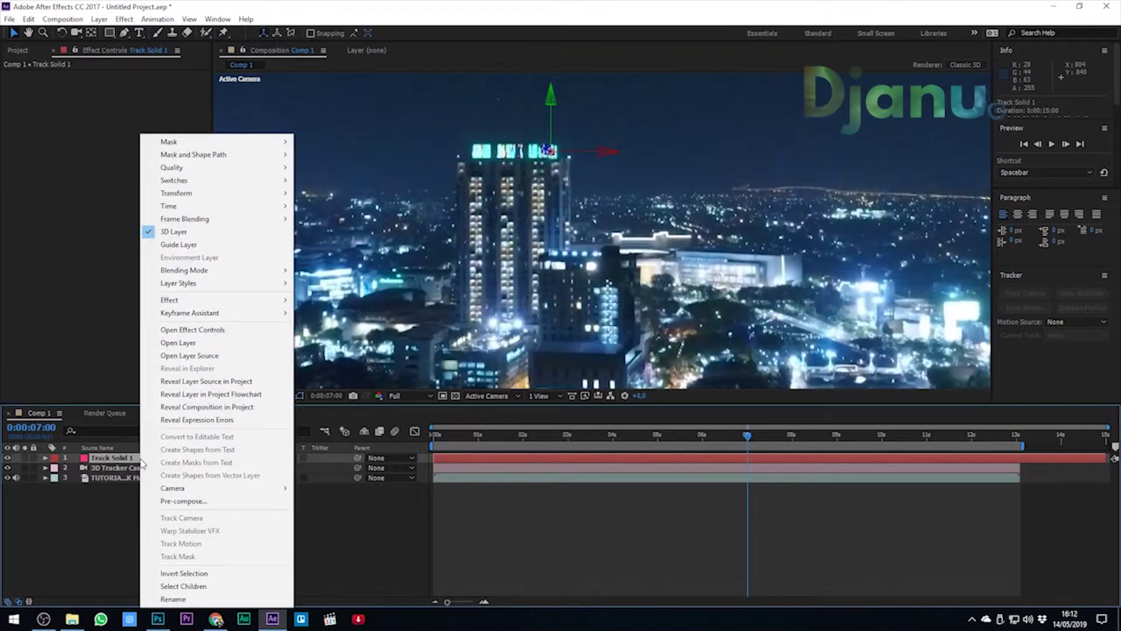
left_click(185, 505)
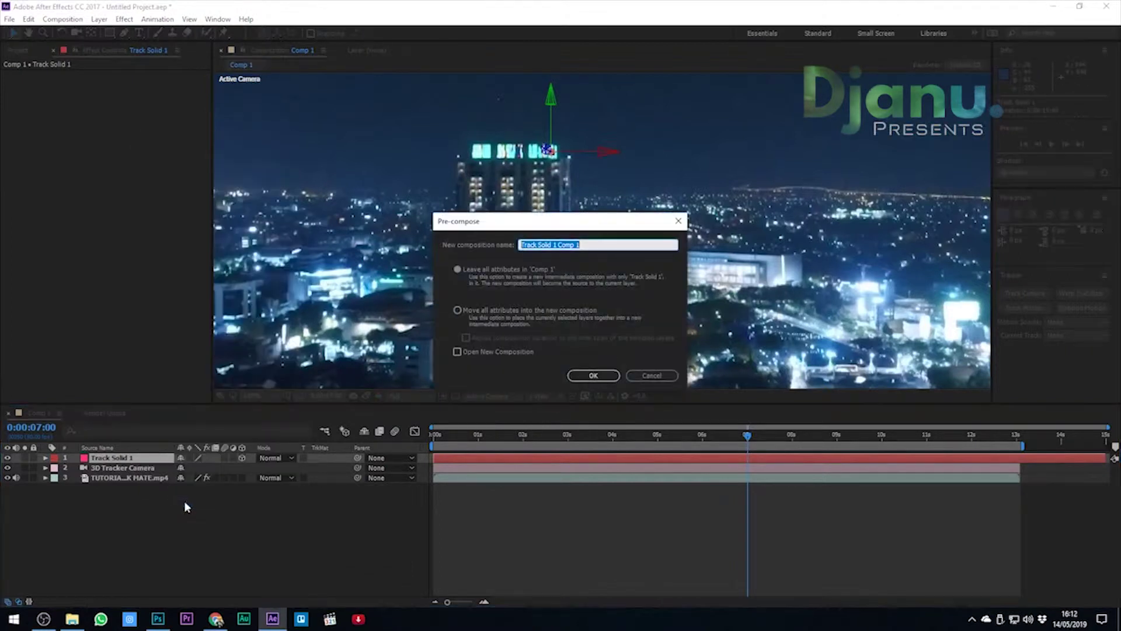
left_click(593, 372)
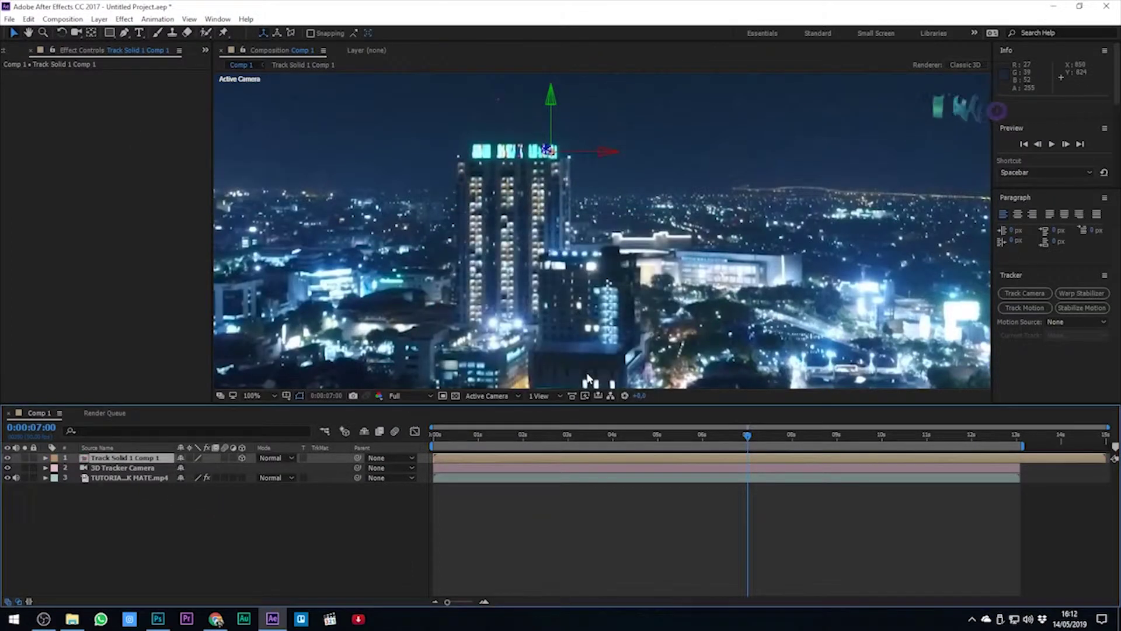
Open the Track Solid 1 Comp 1 pre-composition and resize it to 720 × 720 px.
double_click(458, 458)
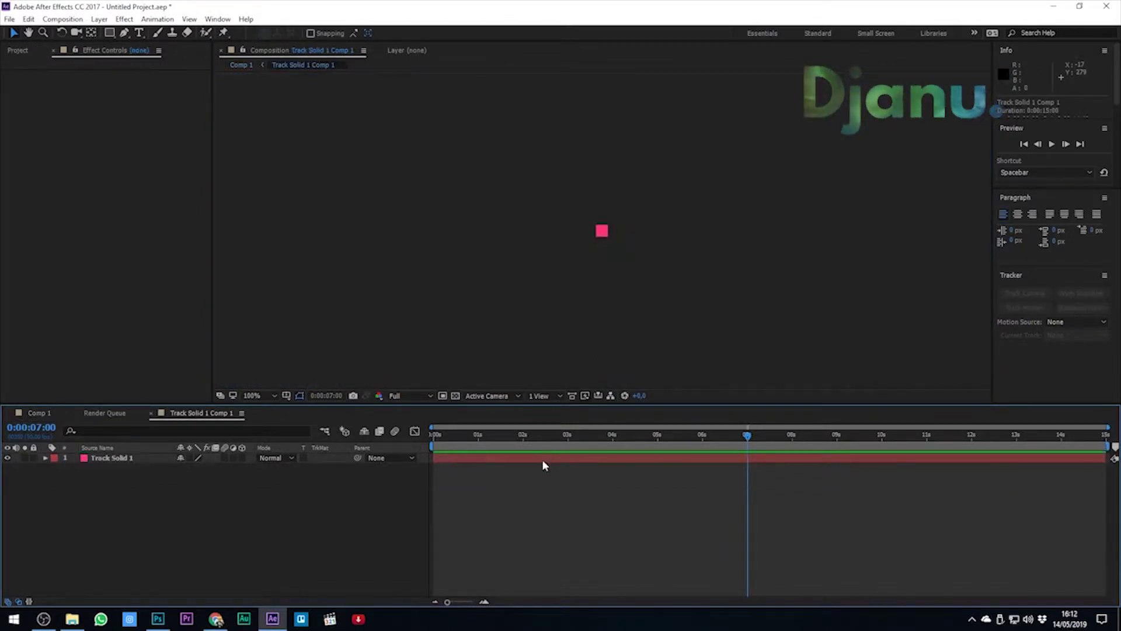
left_click(542, 459)
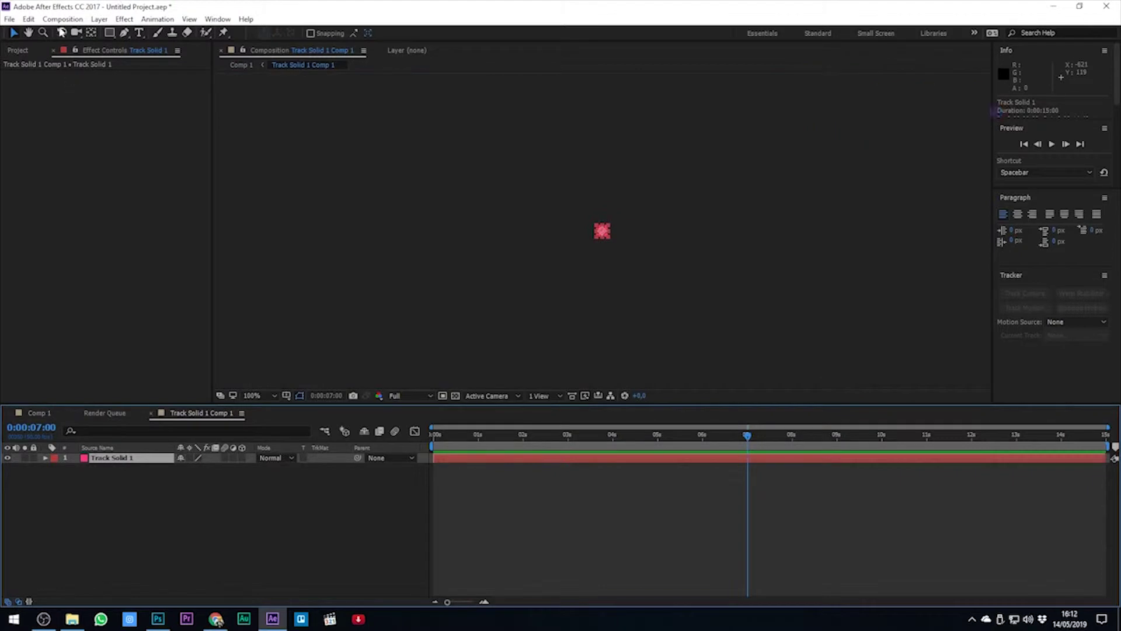
left_click(63, 18)
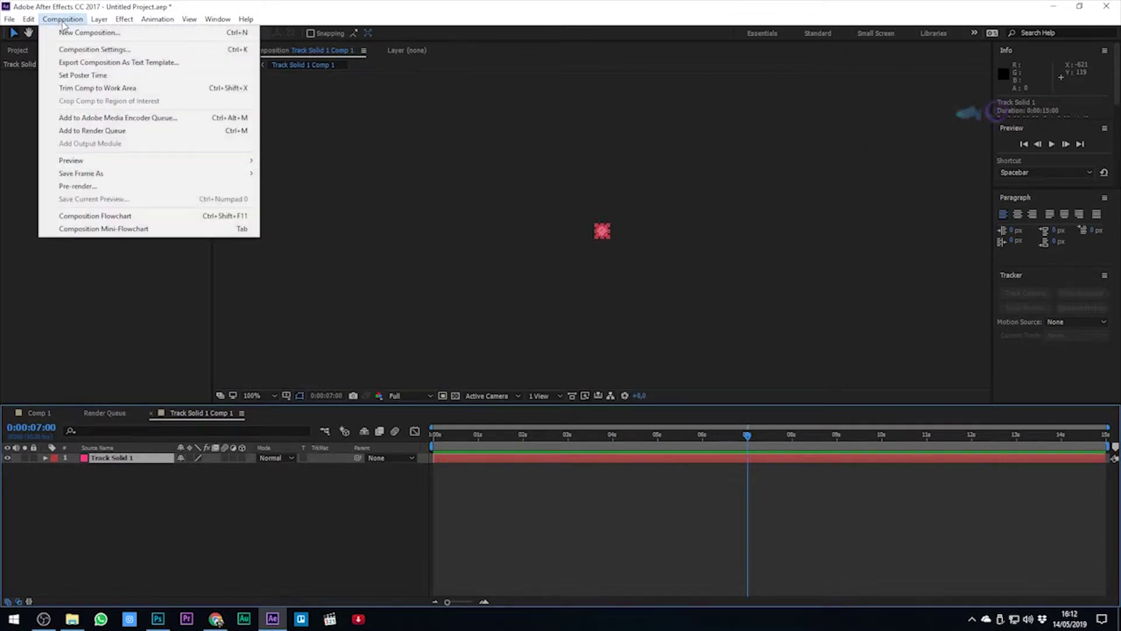
left_click(82, 49)
left_click(487, 249)
type("408")
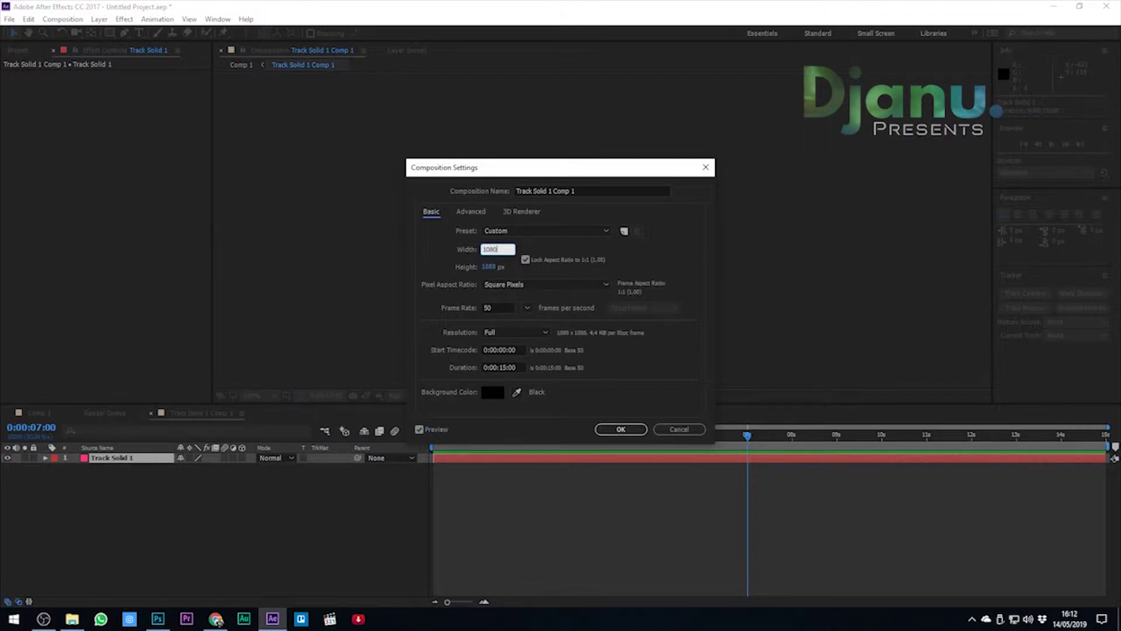
type("0")
left_click(484, 266)
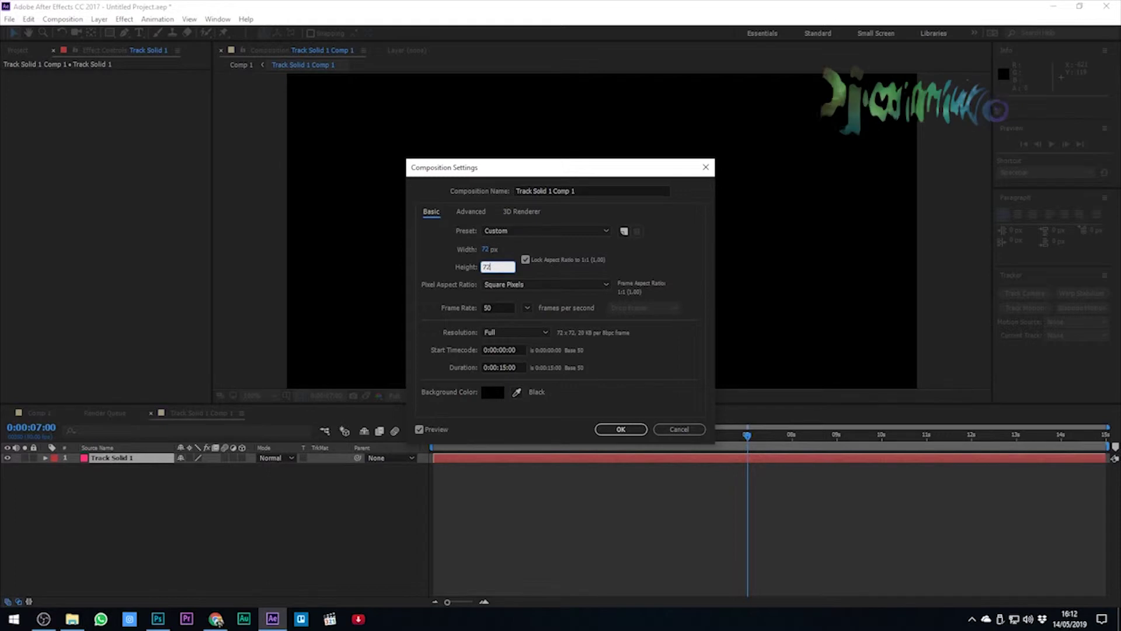
key("Return")
key("comma")
key("period")
key("comma")
left_click(602, 500)
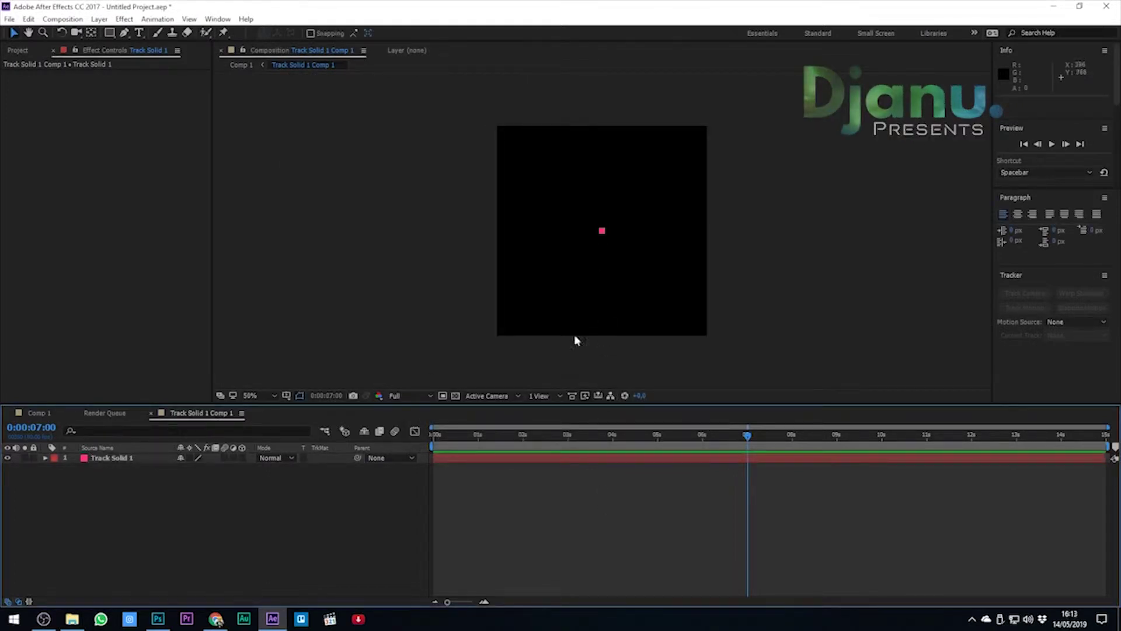
Add the logo image from the Songback folder as a layer above Track Solid 1 in the pre-composition.
left_click(73, 624)
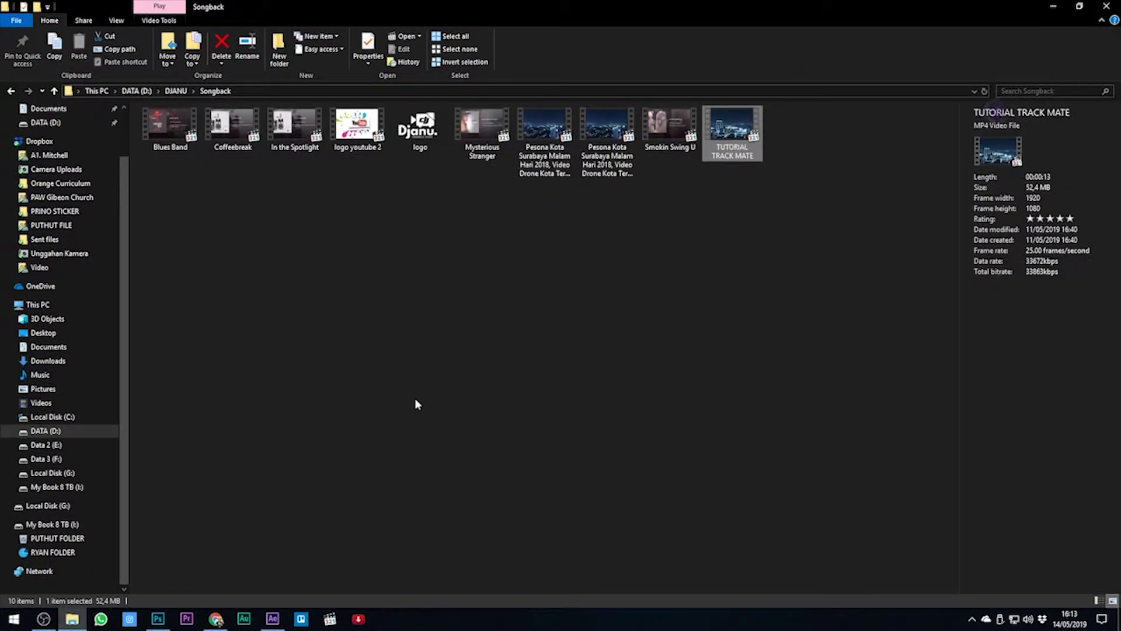
left_click(419, 128)
left_click_drag(257, 618, 209, 541)
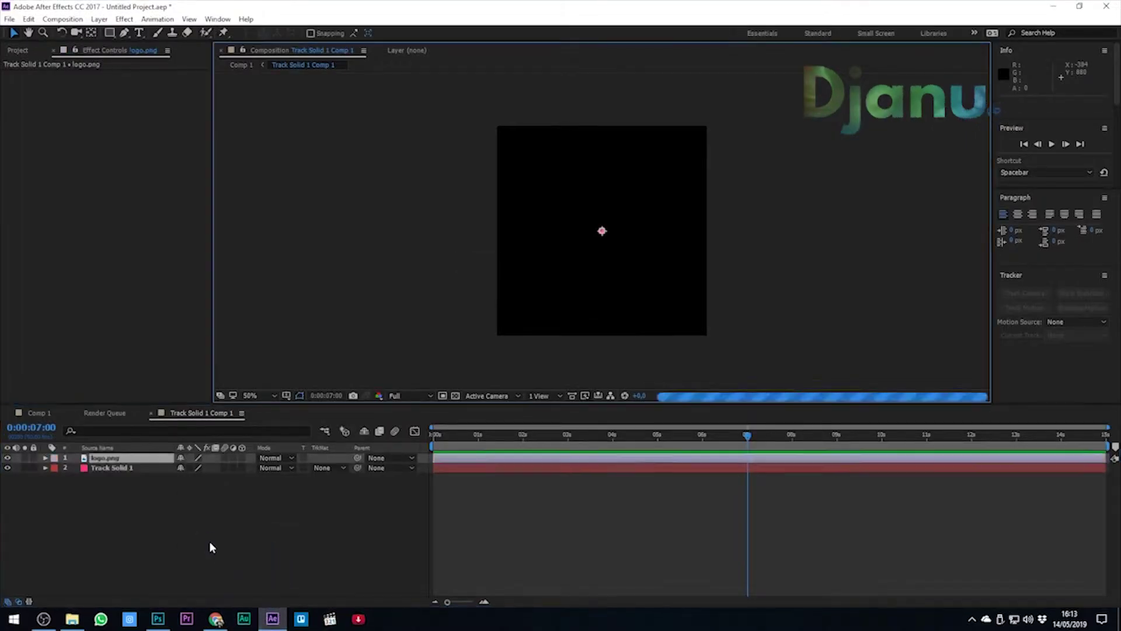
Scale the logo layer down to 16% so that it fits the square pre-composition.
key("s")
left_click_drag(211, 471, 163, 471)
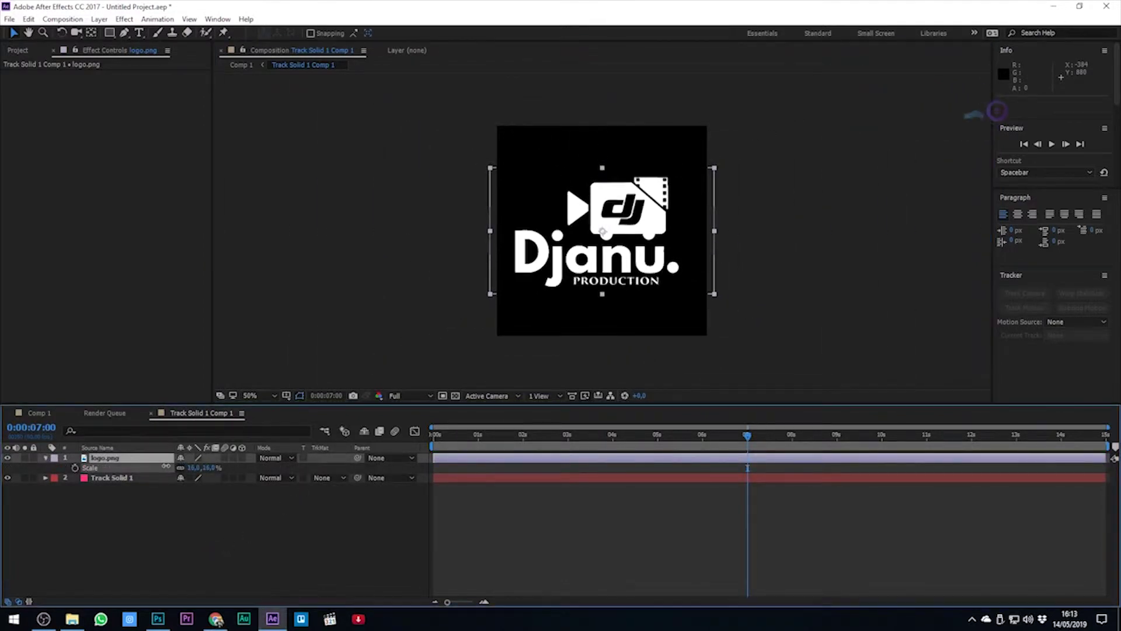
left_click(558, 524)
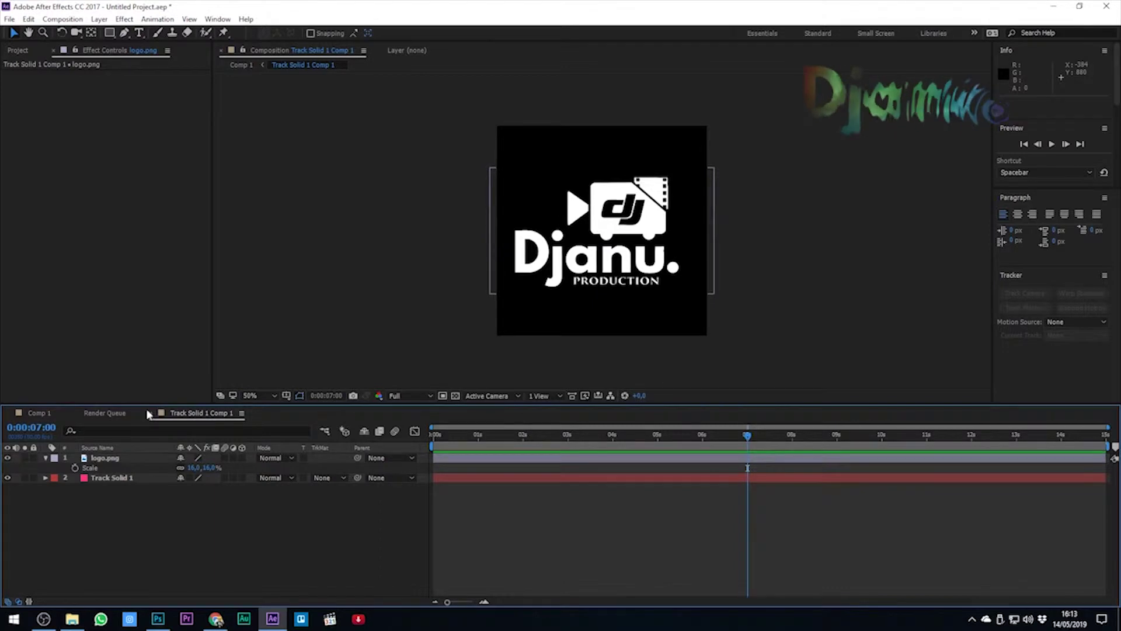
Preview the logo's tracking in Comp 1 from the start of the timeline.
left_click(49, 413)
left_click_drag(503, 437, 433, 437)
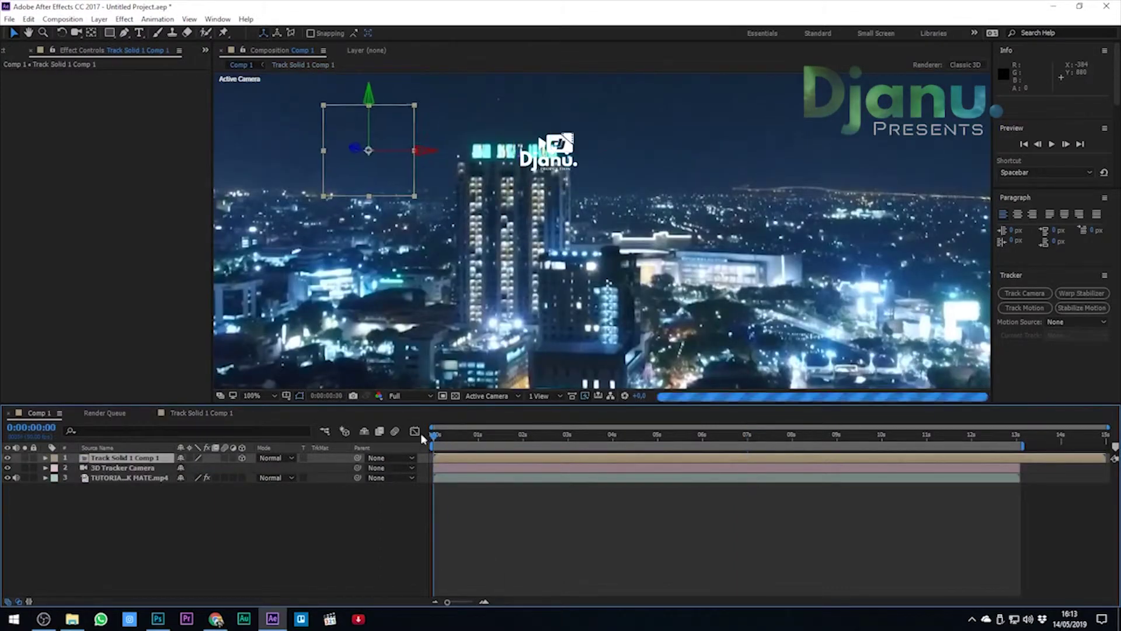
key("space")
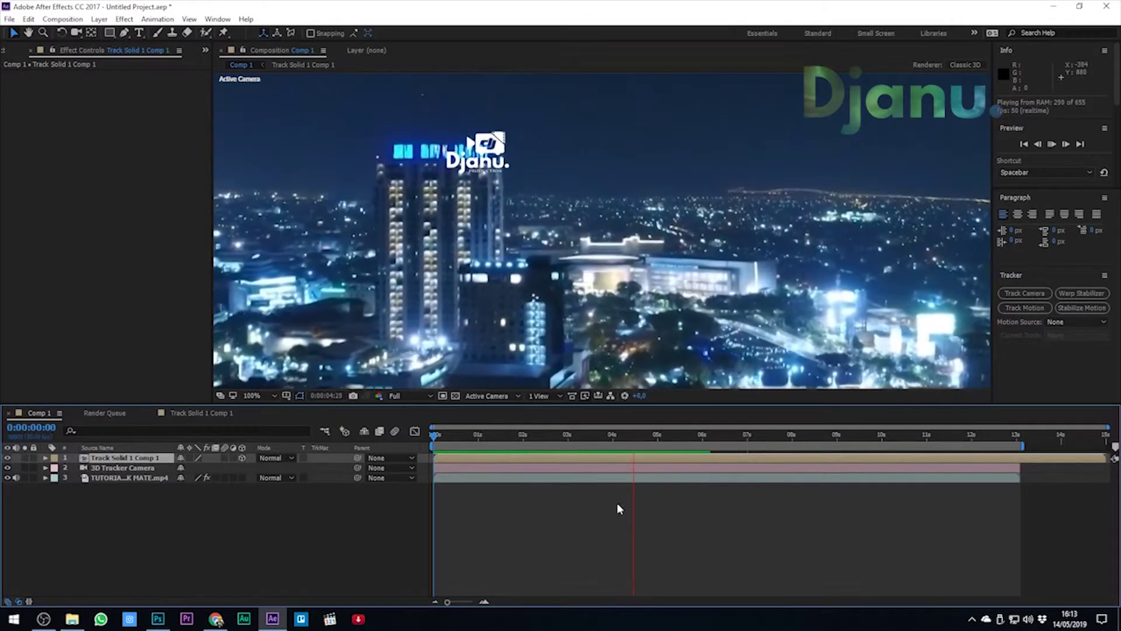
key("space")
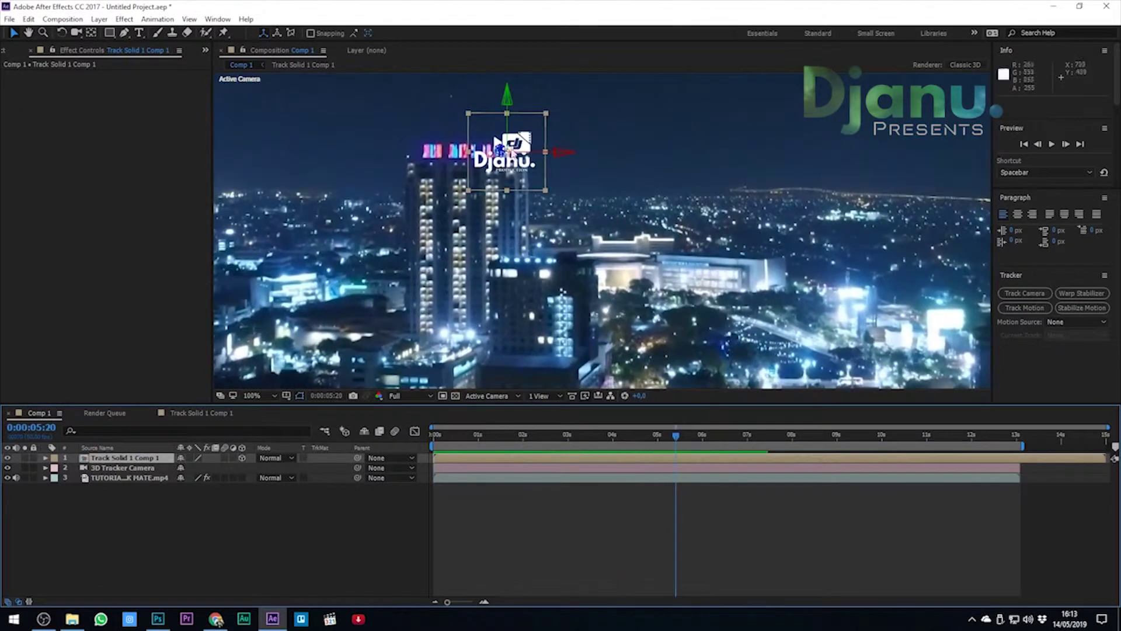
Move the logo pre-composition directly above the tower's rooftop sign and enlarge it to span the tower's width.
left_click_drag(497, 142, 458, 104)
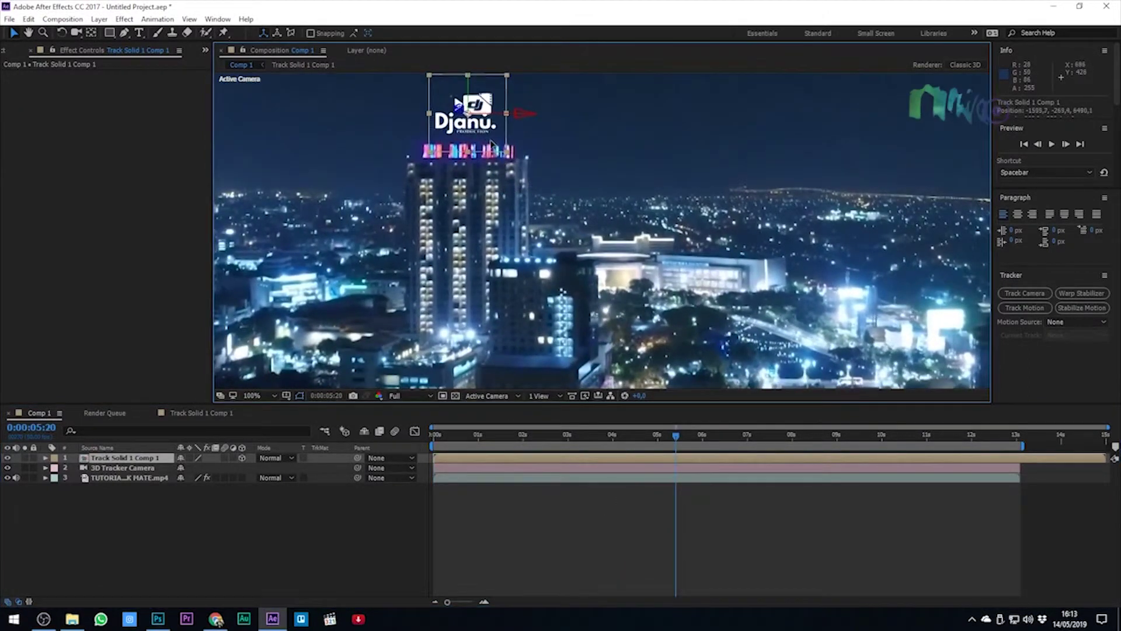
mouse_move(507, 146)
left_mouse_down()
mouse_move(536, 173)
mouse_move(522, 157)
left_mouse_up()
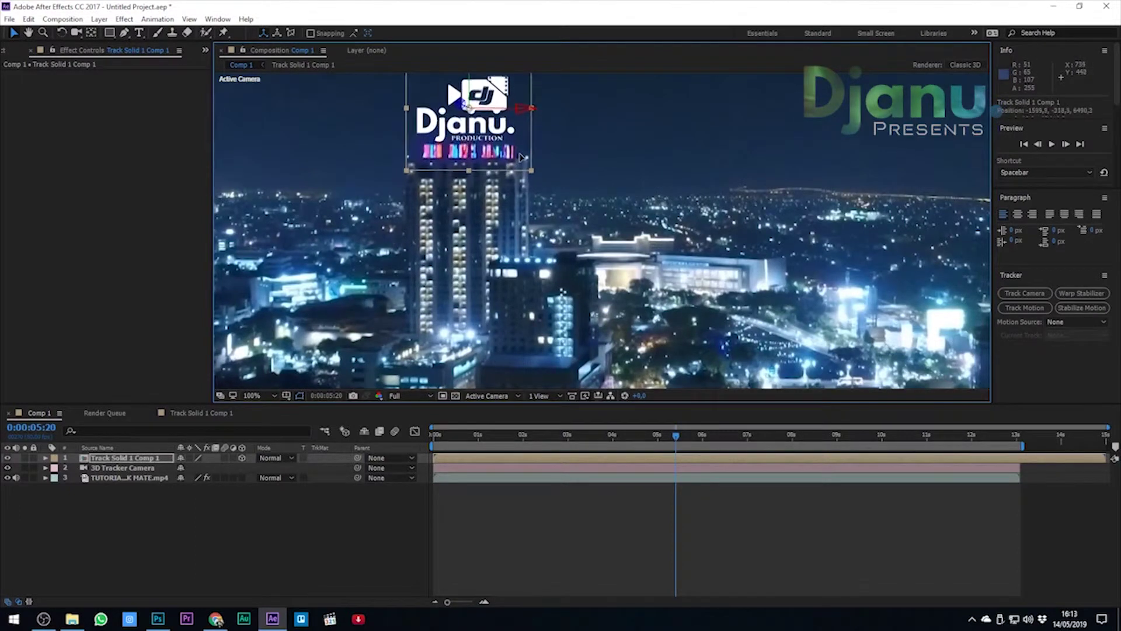
scroll(673, 224, "up", 1)
scroll(673, 224, "down", 2)
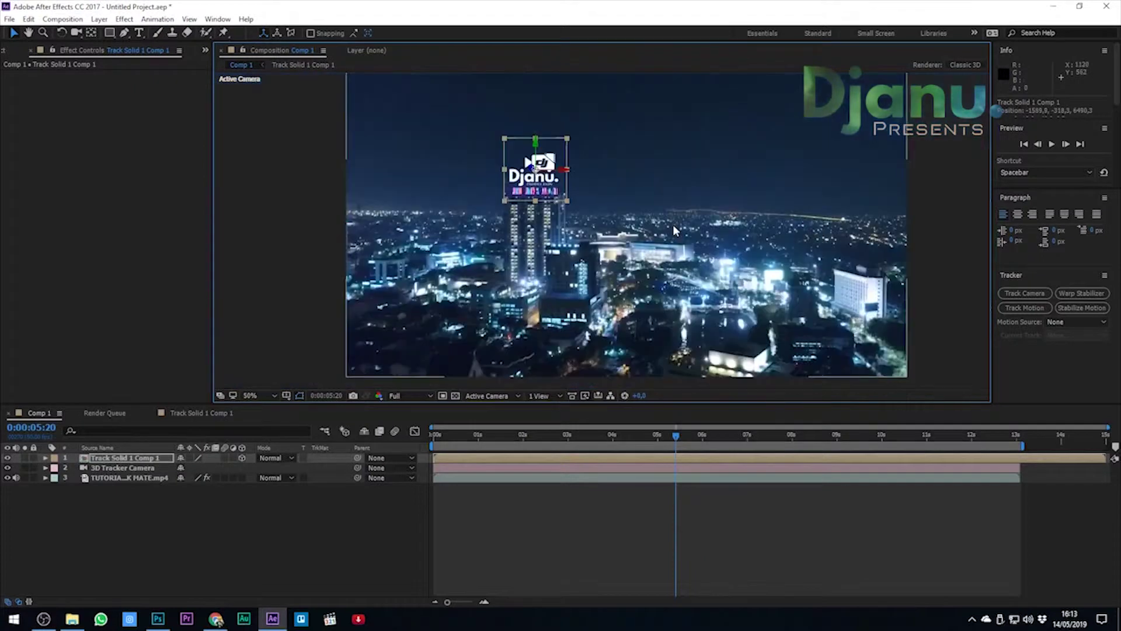
Play Comp 1 from the beginning to check how the repositioned logo follows the tower.
left_click_drag(474, 445, 417, 445)
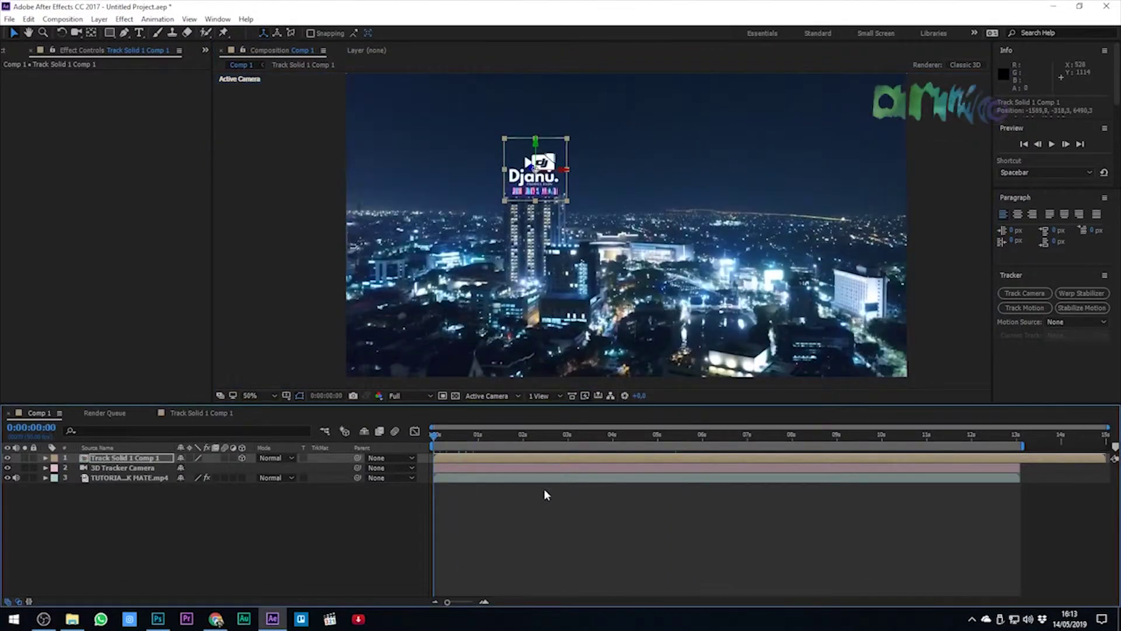
key("space")
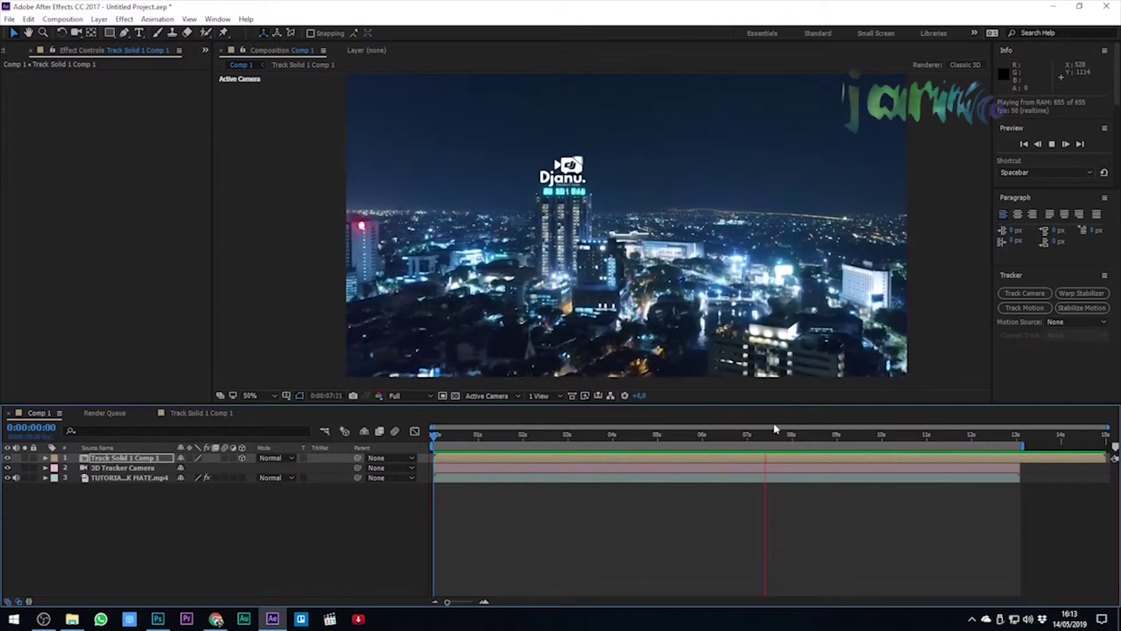
key("space")
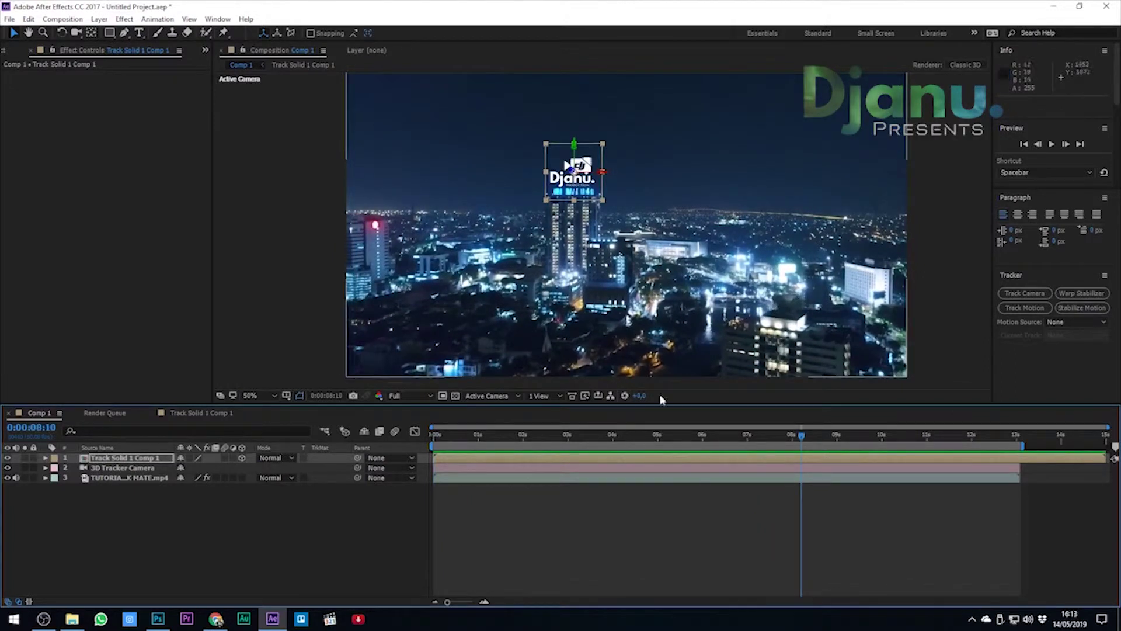
Create a text layer from the footage's 3D camera track point on the brightly lit roof of the foreground building.
left_click(548, 482)
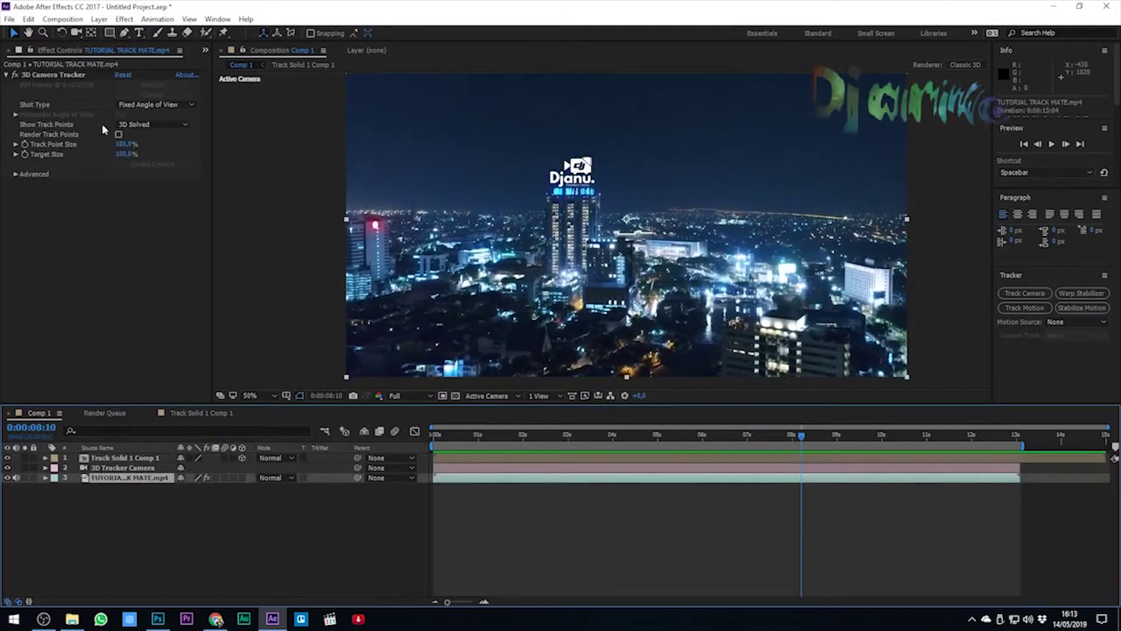
left_click(59, 75)
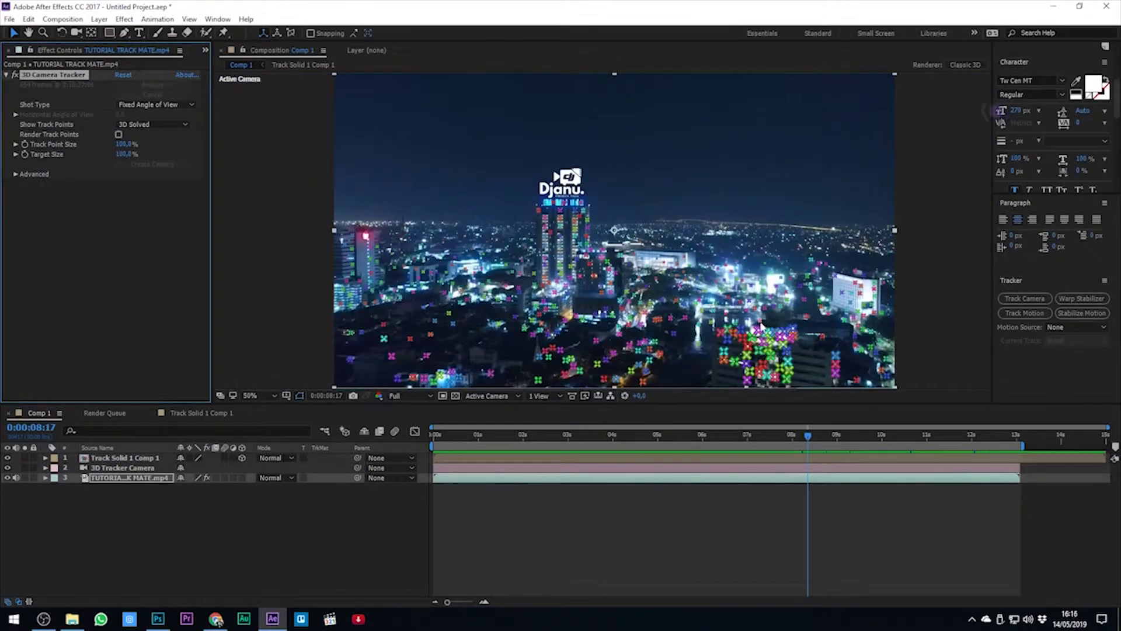
key("period")
left_click_drag(833, 369, 509, 124)
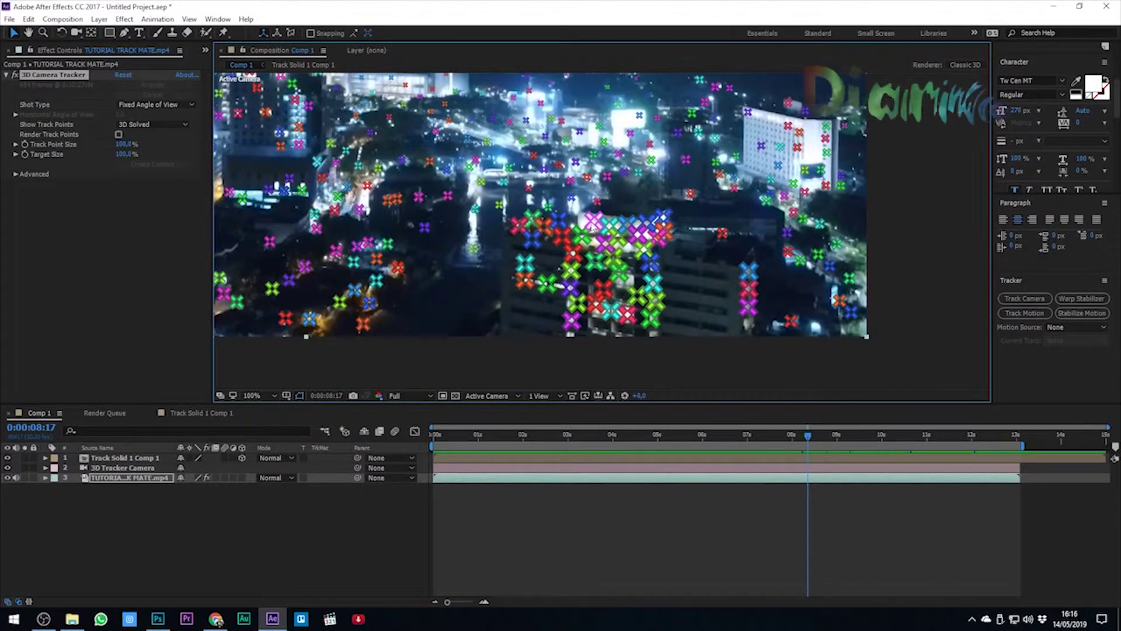
left_click(594, 225)
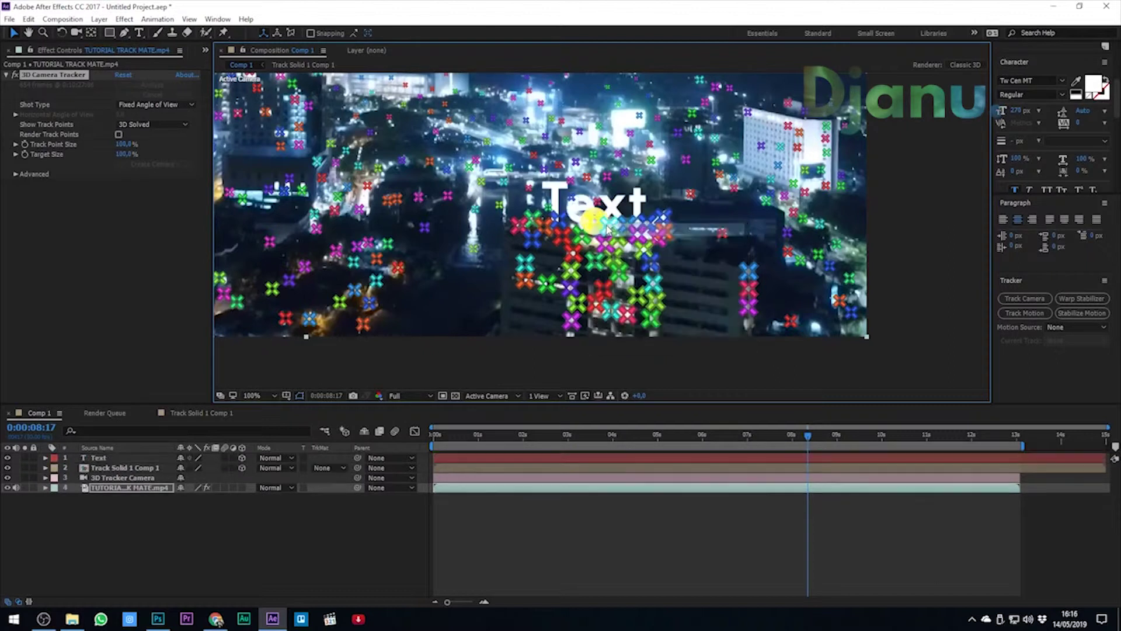
Replace the tracked placeholder text with "DJANU" and "PRODUCTION" on two lines.
double_click(759, 459)
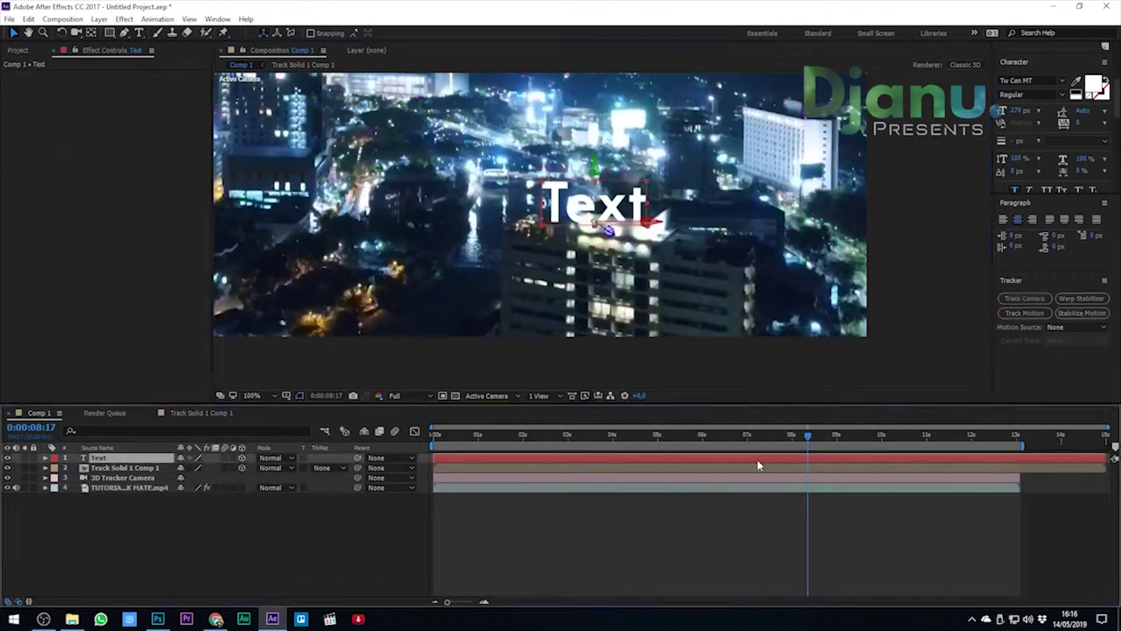
type("DJANU")
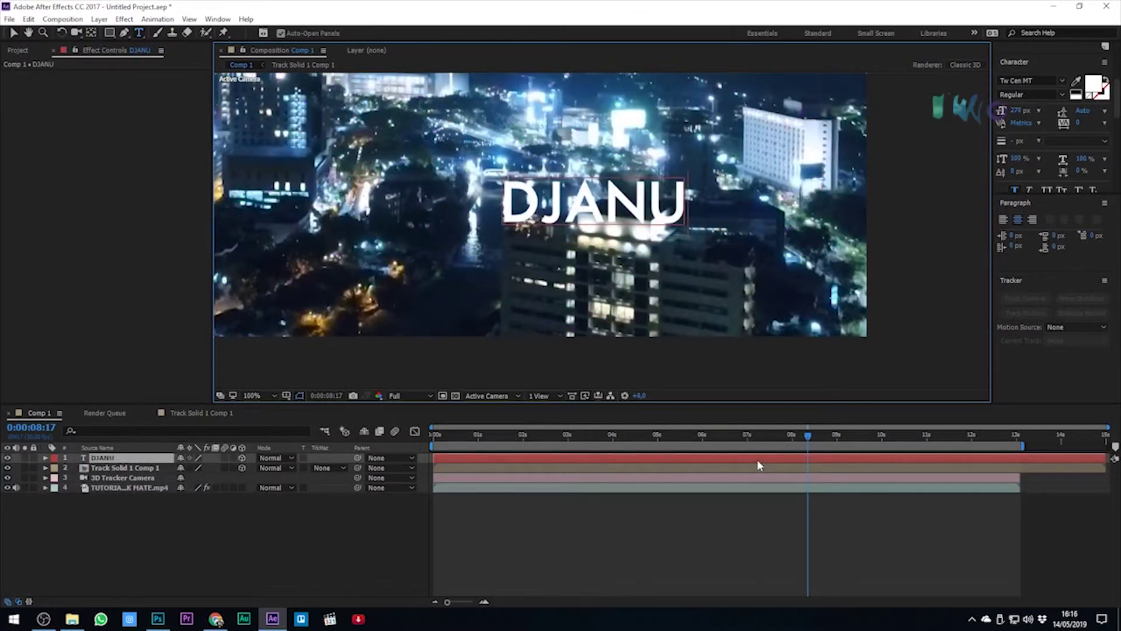
key("Return")
type("PRO")
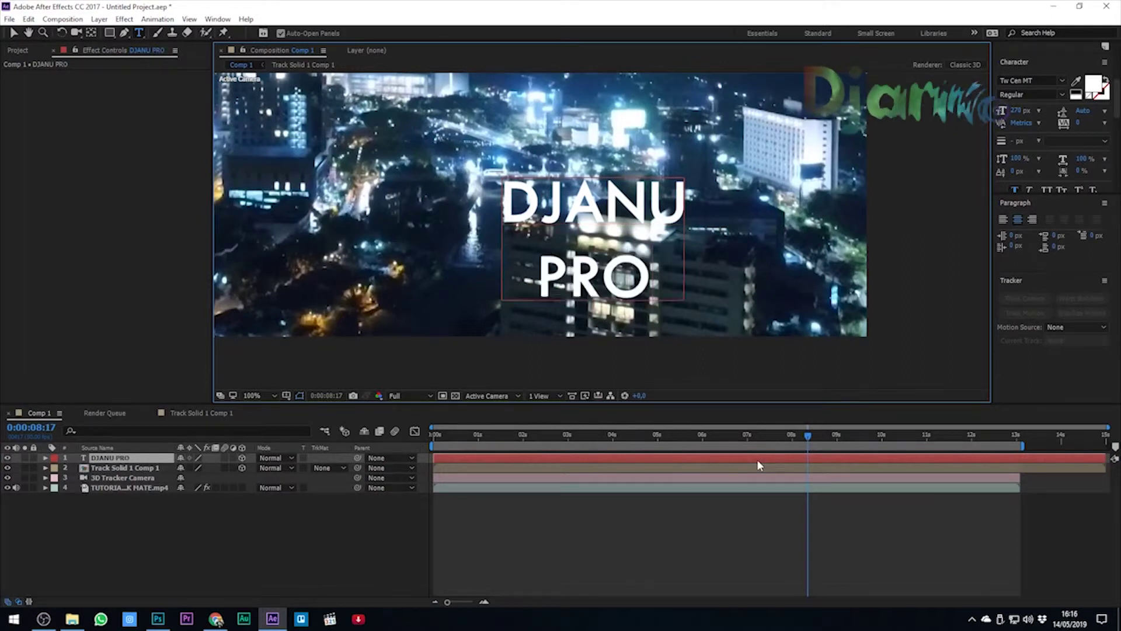
type("DUCTION")
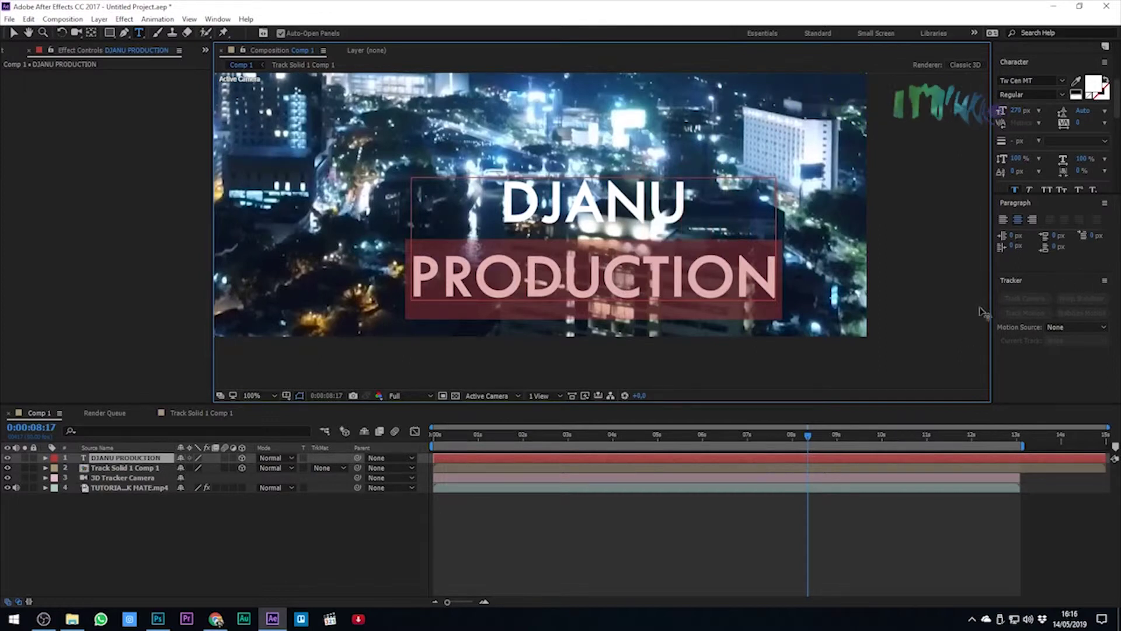
Set the PRODUCTION line's baseline shift to 102 px and make both text lines Bold.
left_click_drag(1014, 174, 1048, 174)
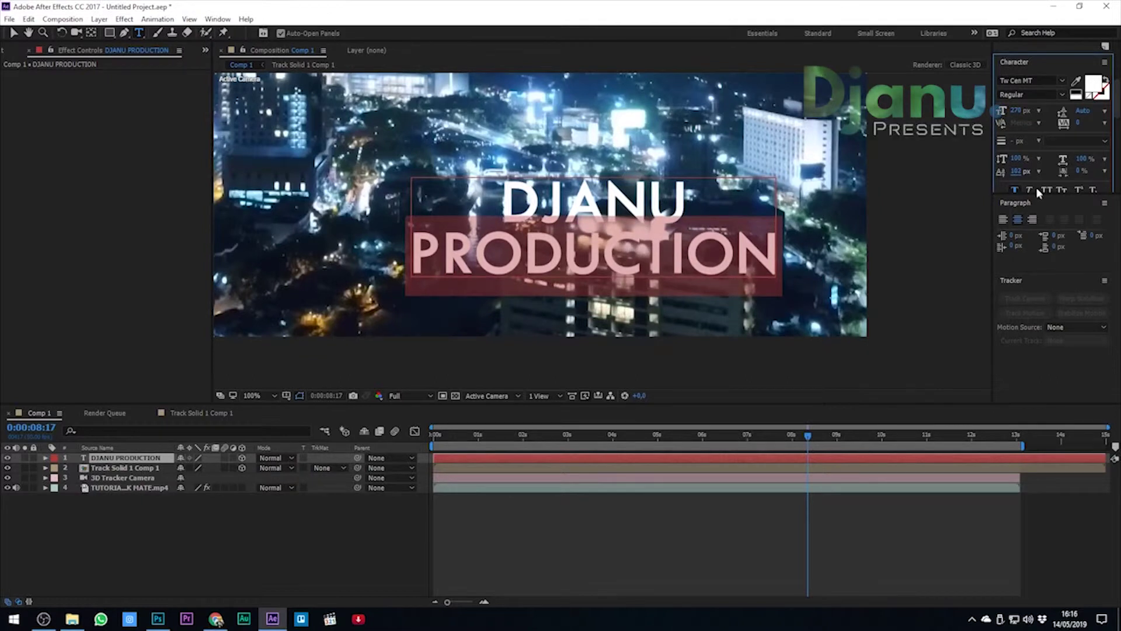
left_click(1062, 96)
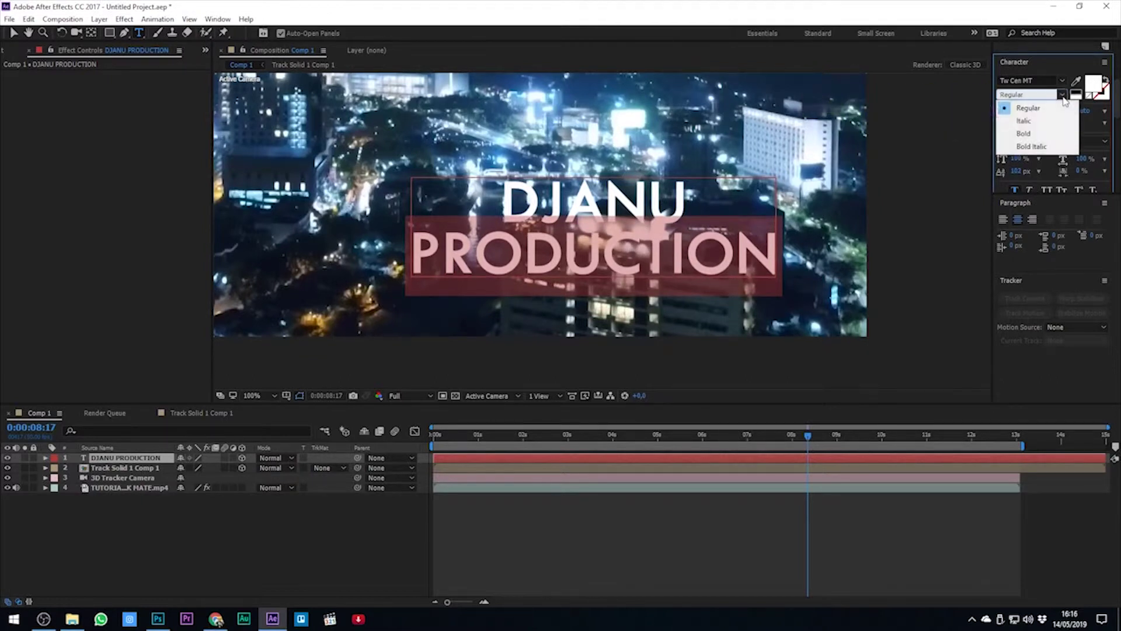
key("Escape")
key("ctrl+a")
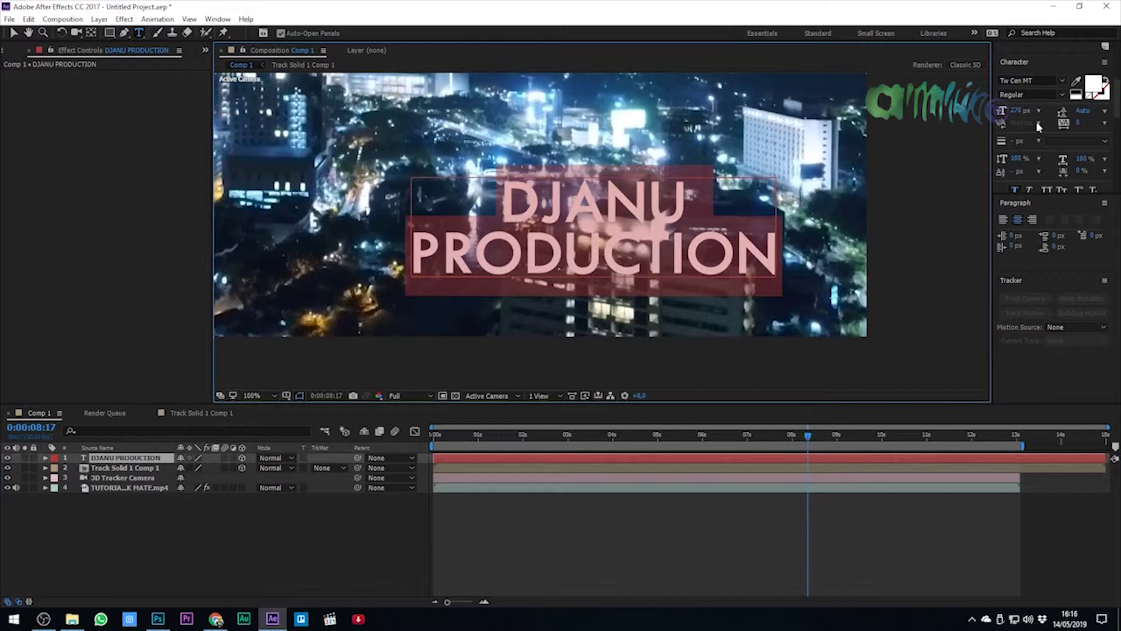
left_click(1062, 93)
left_click(1028, 131)
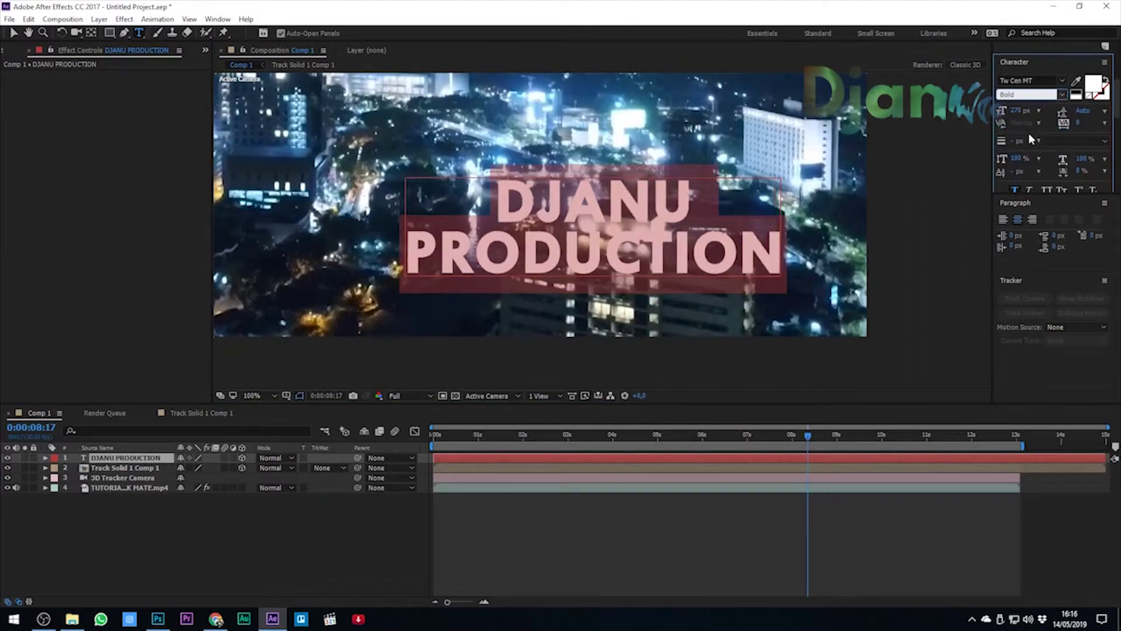
Change the fill colour of the DJANU PRODUCTION text to yellow, F0FF00.
left_click(1093, 84)
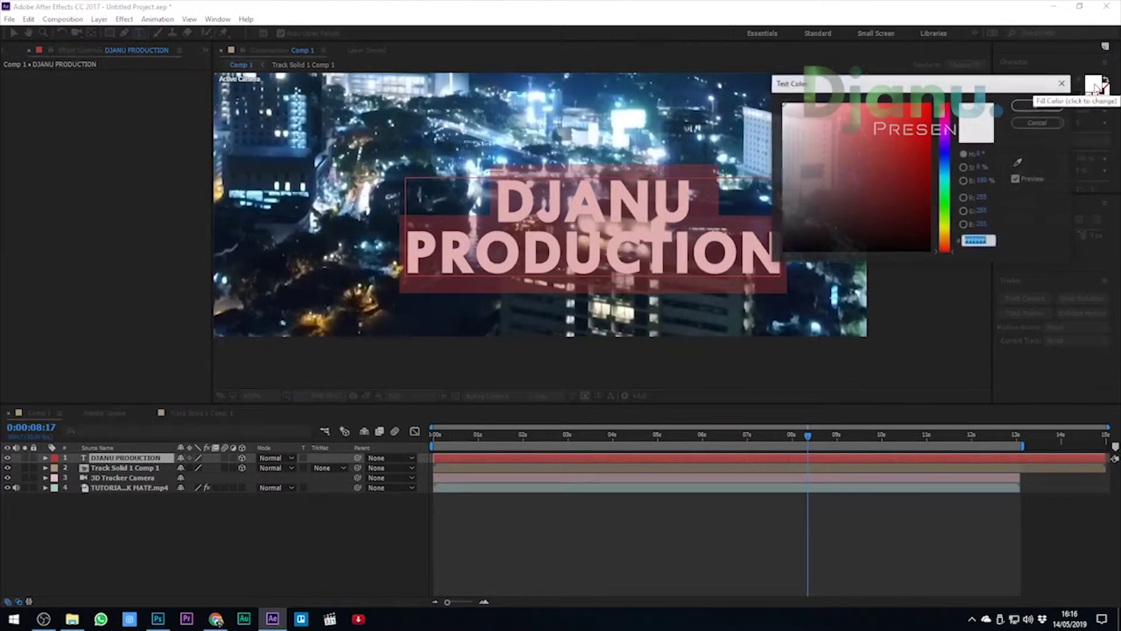
left_click(948, 230)
left_click(930, 104)
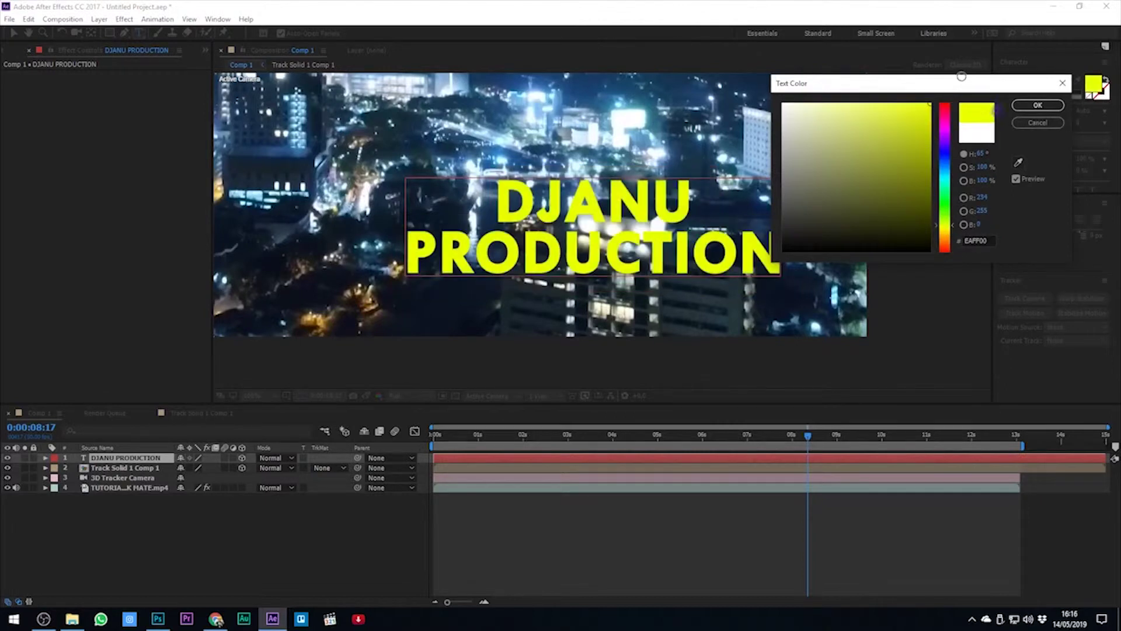
left_click(948, 232)
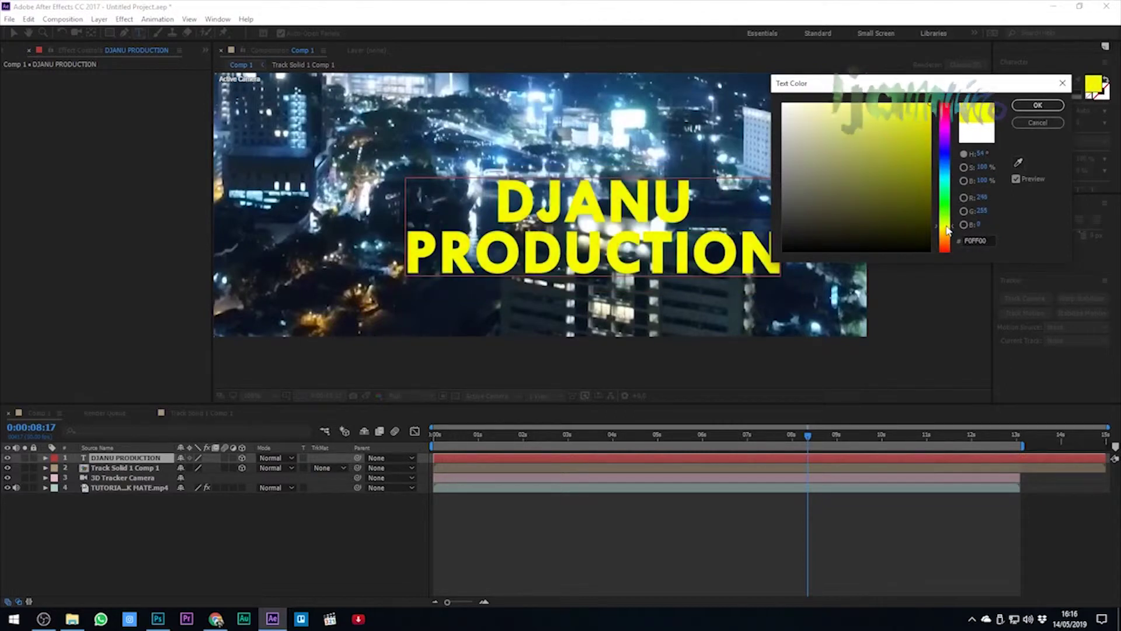
left_click(1048, 107)
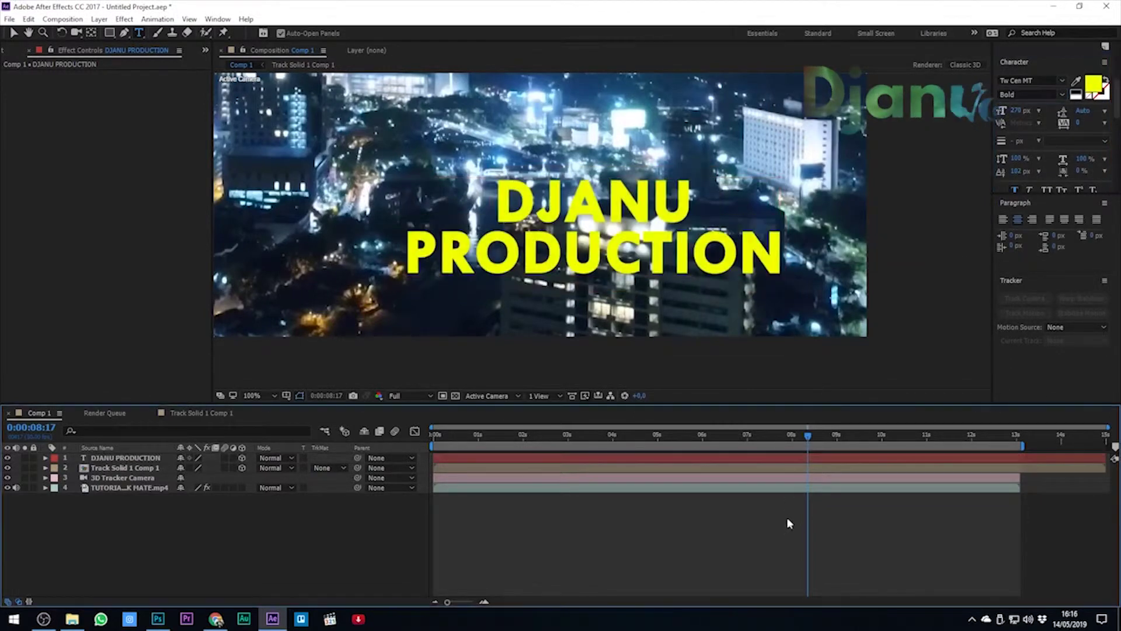
Set the Y Rotation of the DJANU PRODUCTION layer to about 32° at 0:00:08:10 to match the building's angle.
scroll(682, 362, "down", 2)
left_click_drag(643, 435, 814, 450)
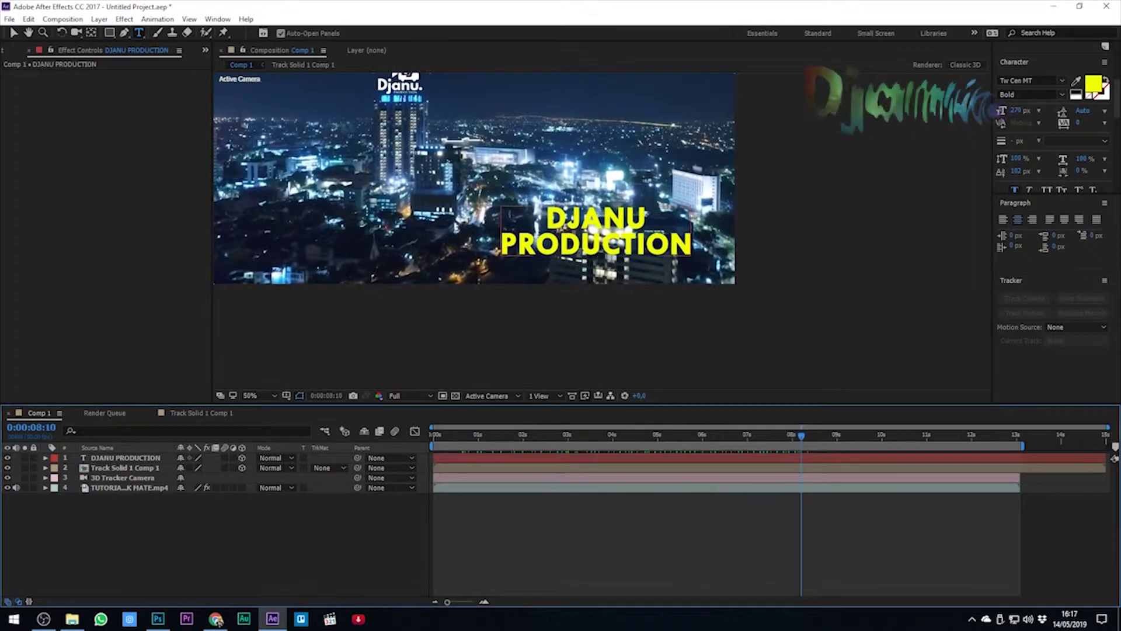
left_click_drag(518, 310, 604, 383)
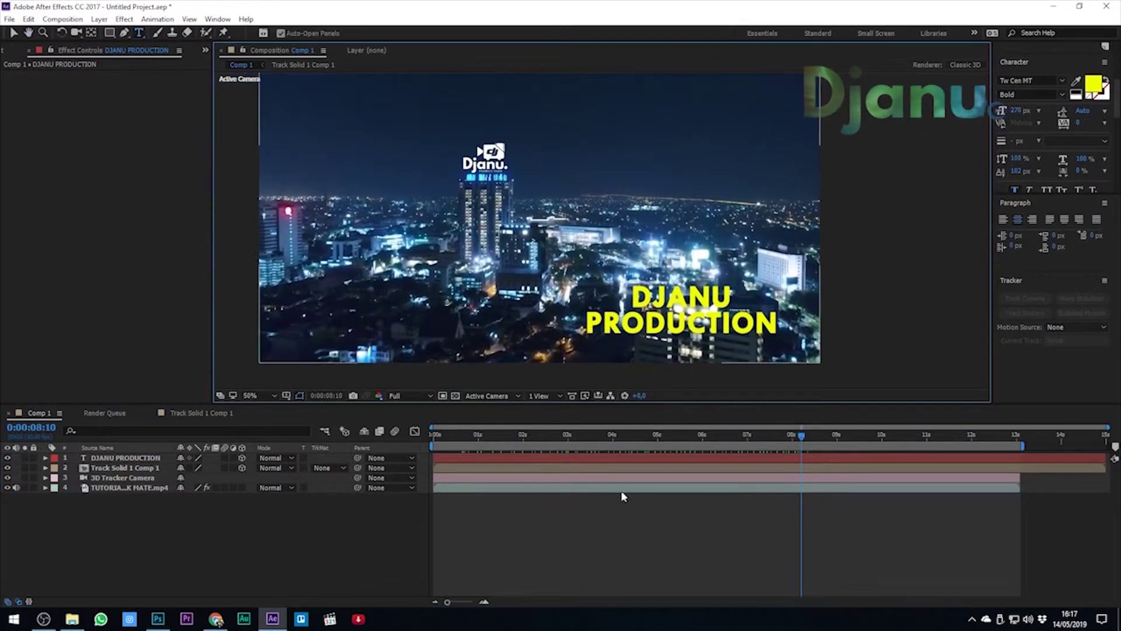
left_click(649, 461)
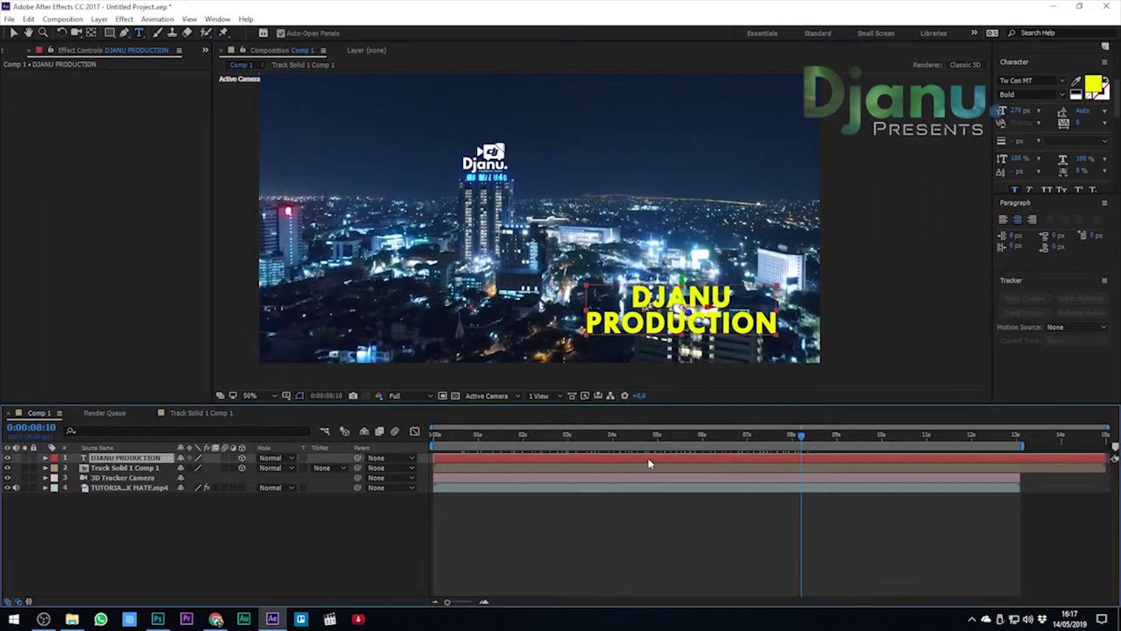
left_click(45, 459)
left_click(56, 478)
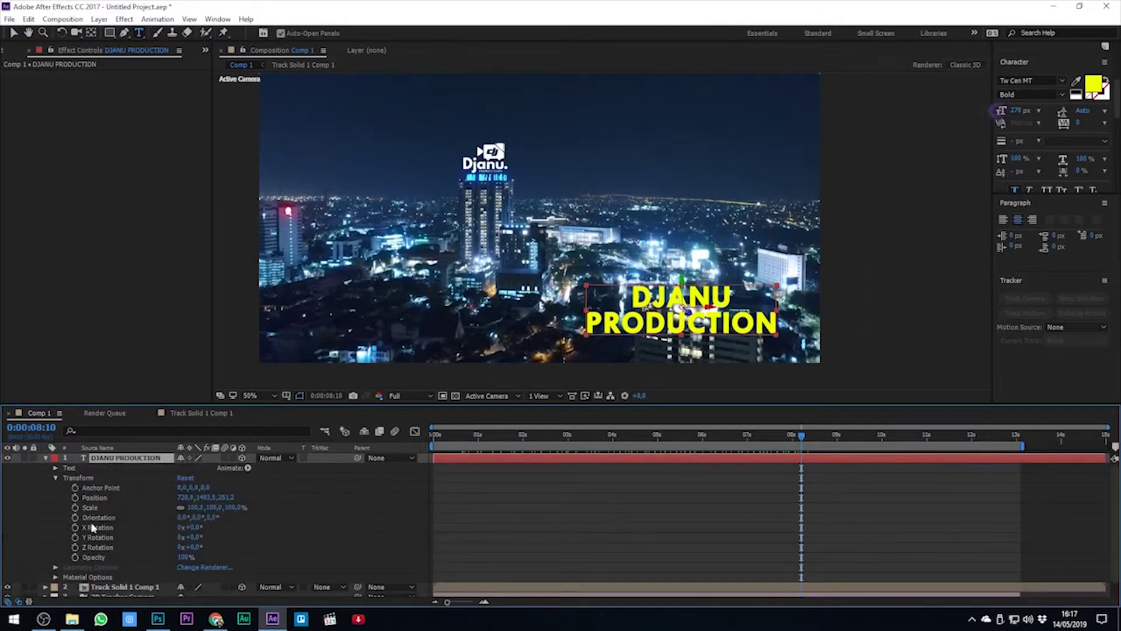
left_click_drag(200, 539, 214, 536)
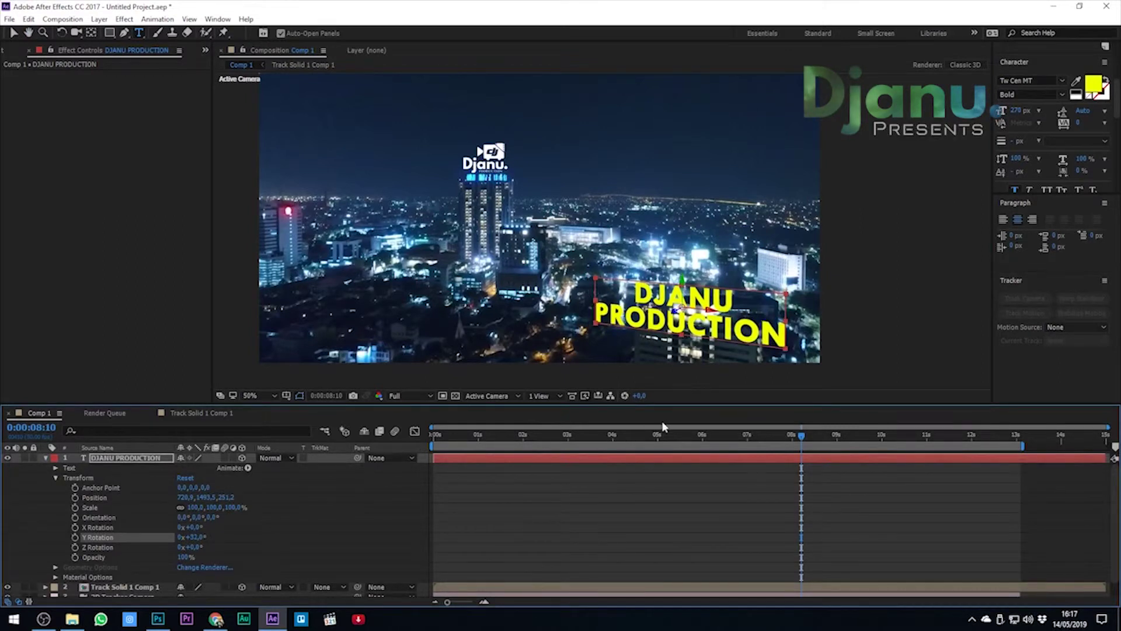
Move the text up above the foreground building's roof, to about position 820.6, 1212.9, 252.8.
key("period")
left_click(14, 32)
left_click_drag(853, 374, 663, 227)
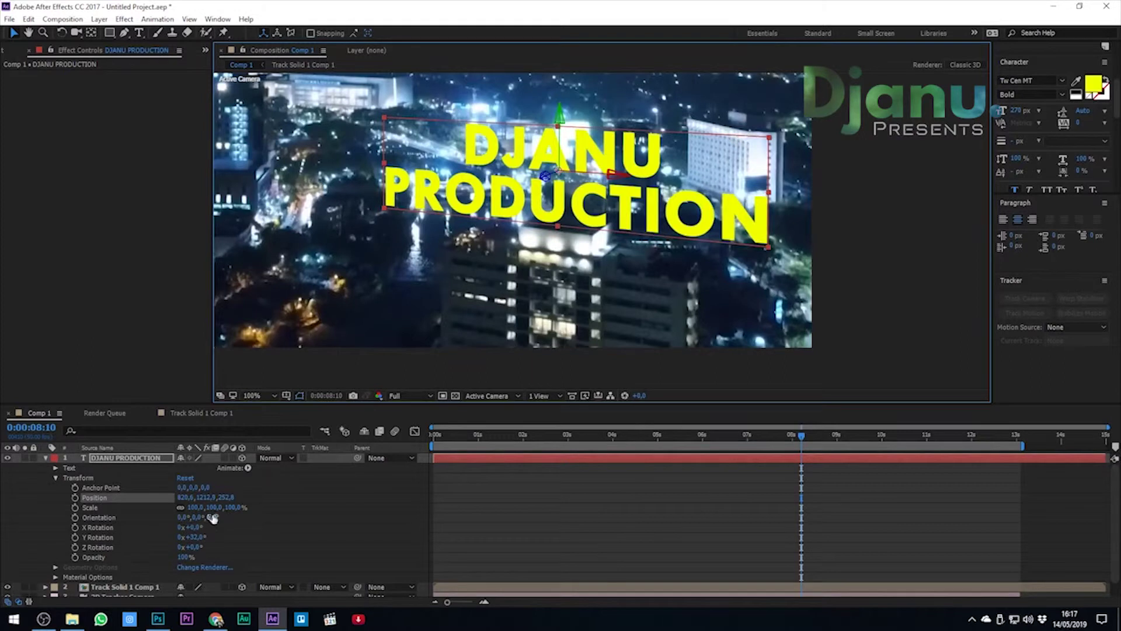
Increase the text's Y Rotation to about 36°, undo the trial X Rotation, and raise the text slightly higher above the roof.
mouse_move(198, 536)
left_mouse_down()
mouse_move(203, 528)
mouse_move(200, 549)
mouse_move(192, 527)
left_mouse_up()
key("ctrl+z")
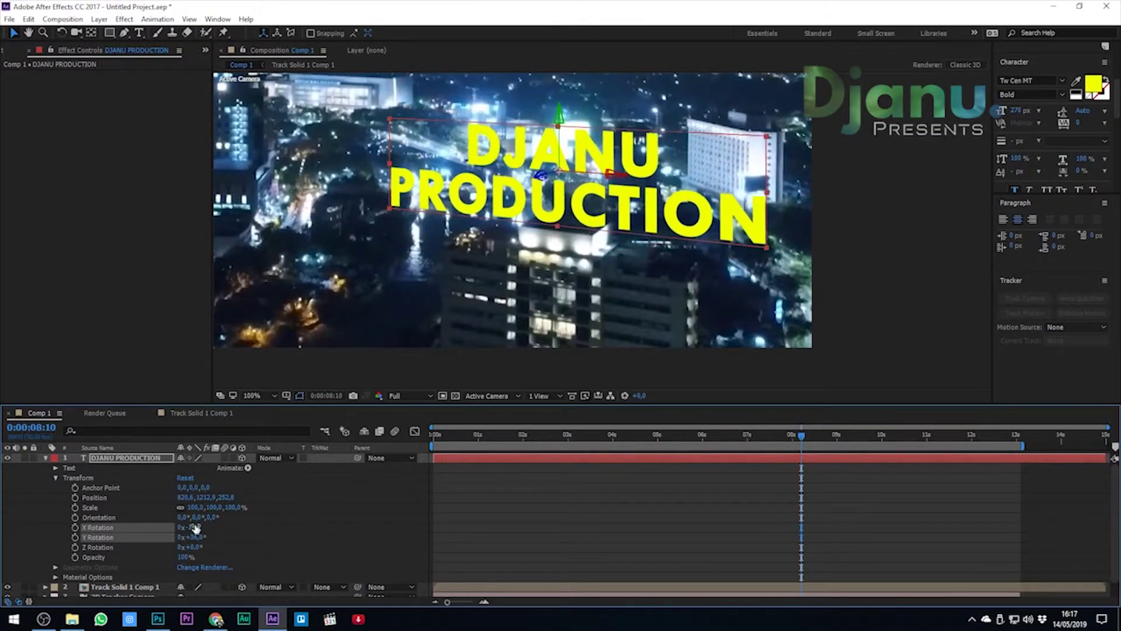
key("ctrl+z")
left_click_drag(541, 178, 542, 170)
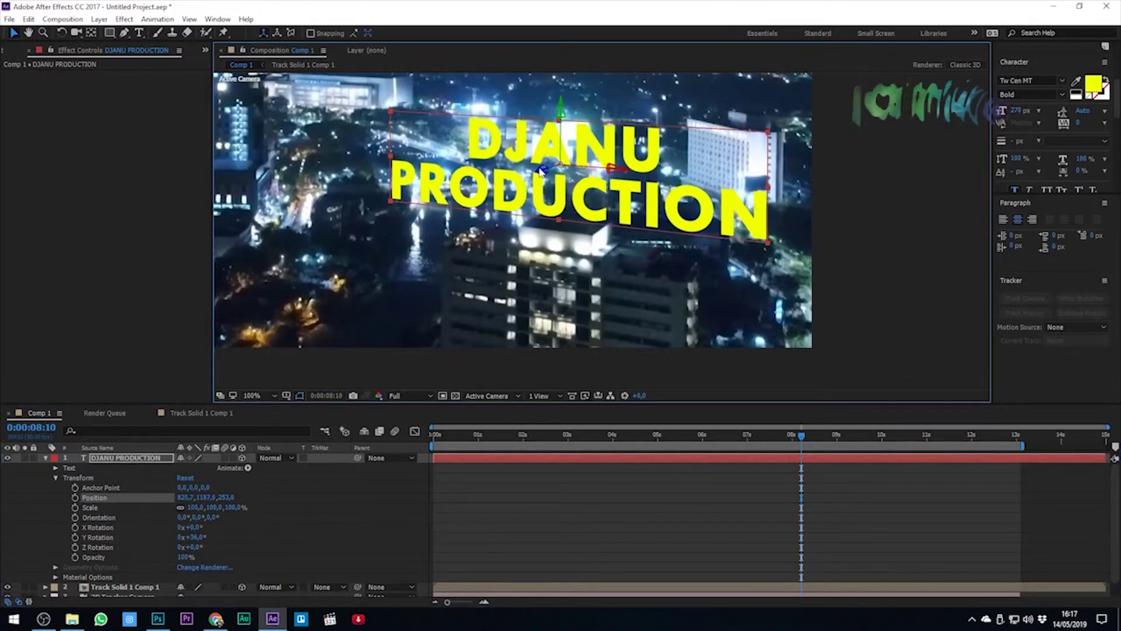
Scale the DJANU PRODUCTION text to 67% and lower it towards the roof, to about position 825.7, 1244.5, 252.7.
left_click(919, 273)
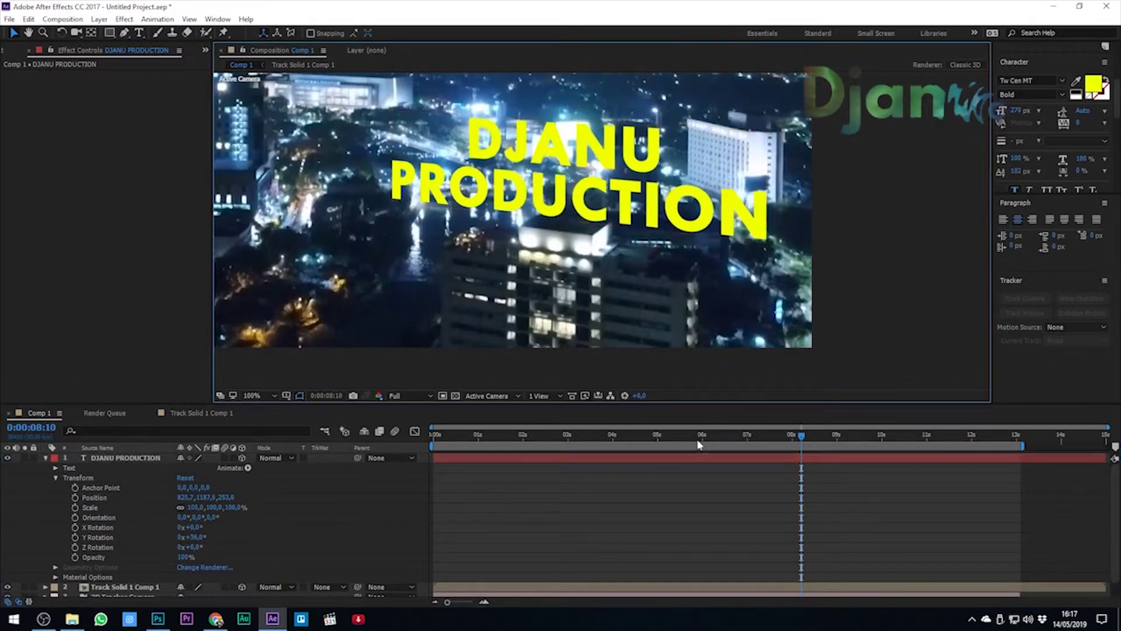
scroll(574, 310, "down", 2)
left_click_drag(449, 335, 608, 357)
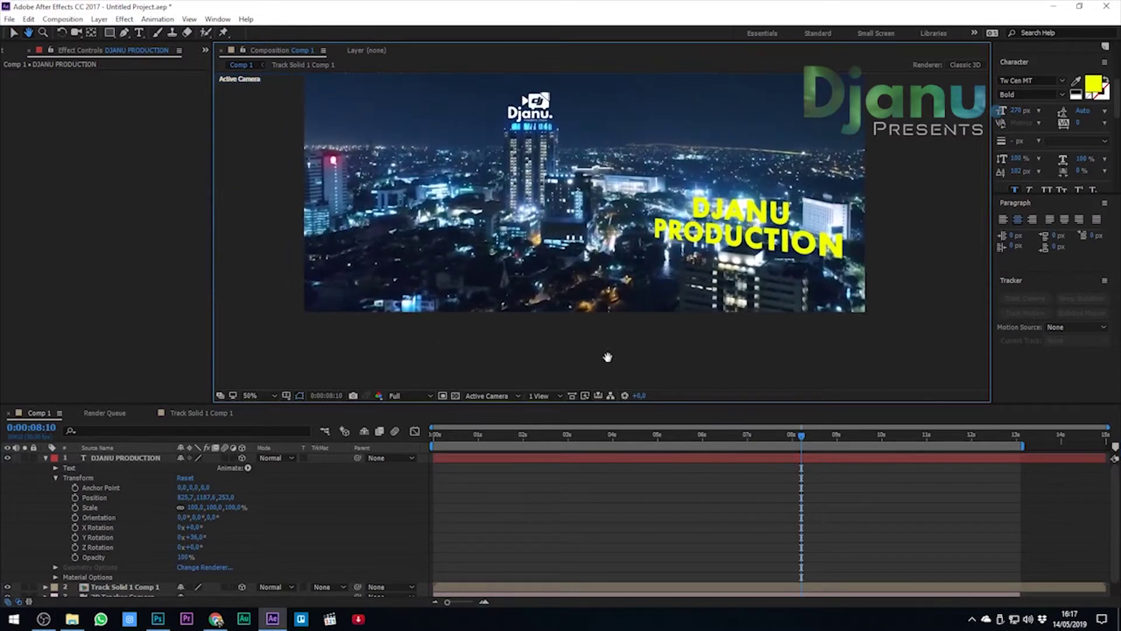
left_click(681, 462)
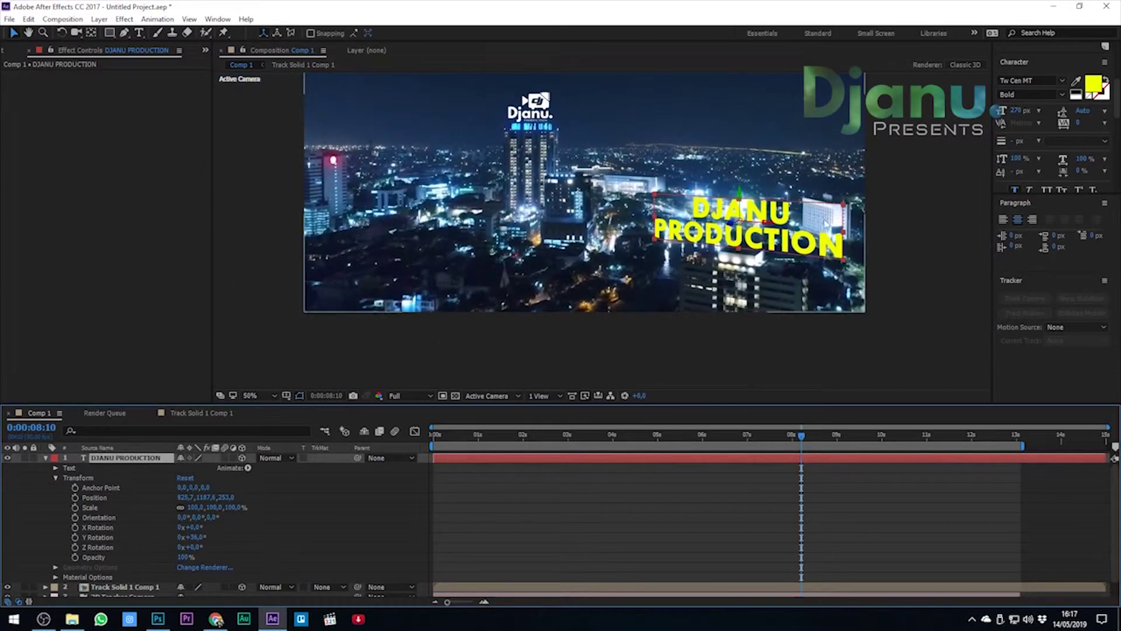
left_click(845, 266)
left_click(839, 254)
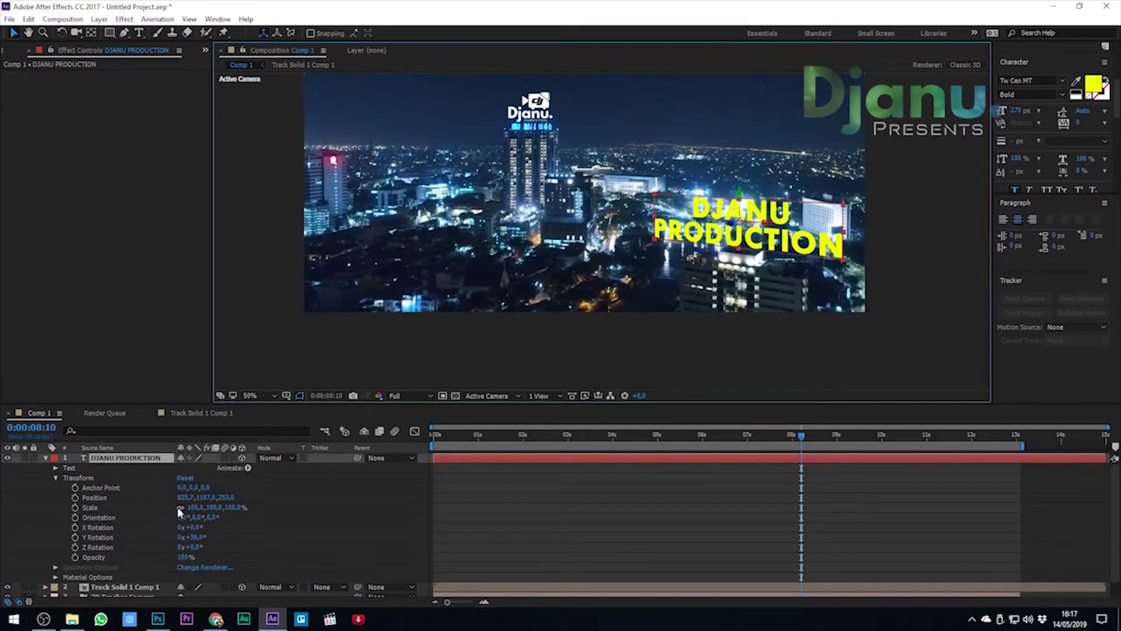
left_click_drag(192, 505, 173, 506)
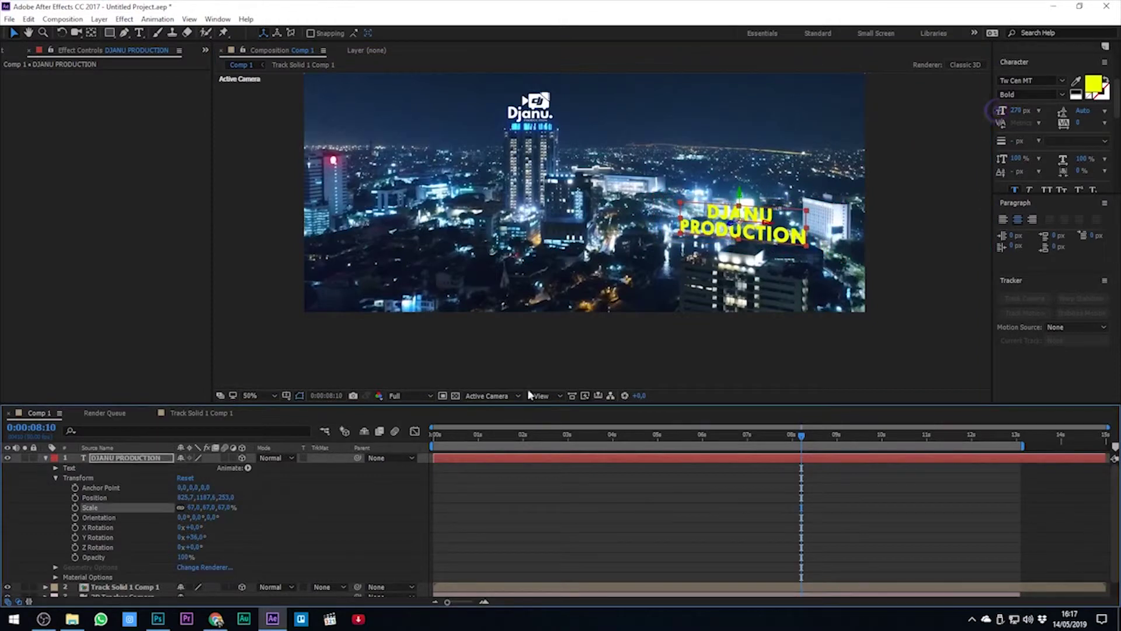
left_click_drag(785, 240, 785, 248)
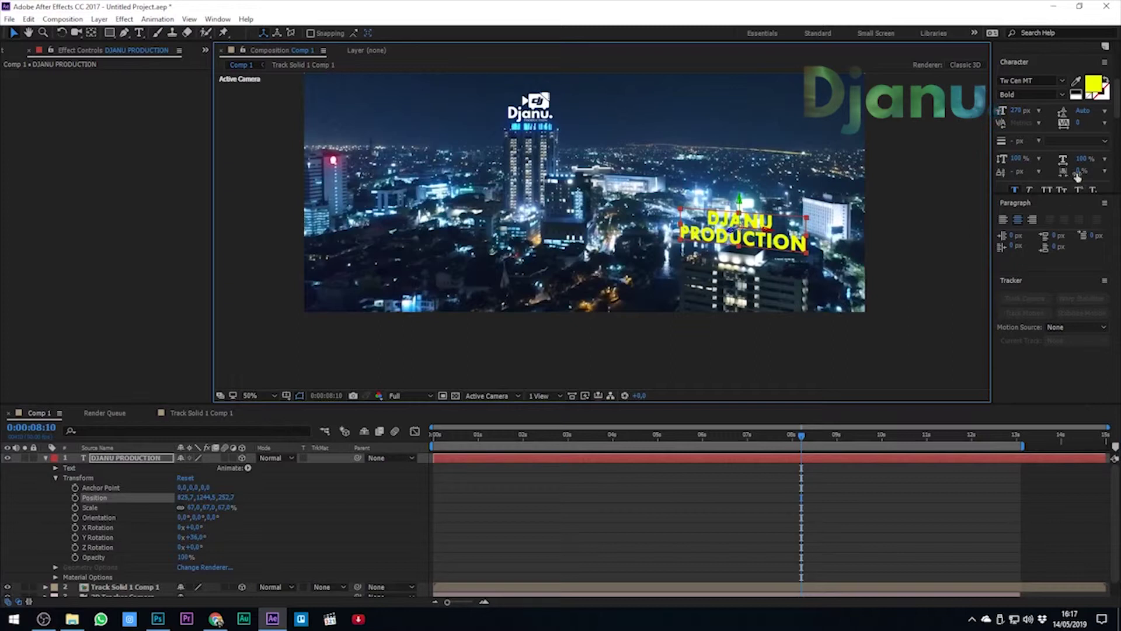
Find the Drop Shadow effect and apply it to the DJANU PRODUCTION text.
left_click(1104, 62)
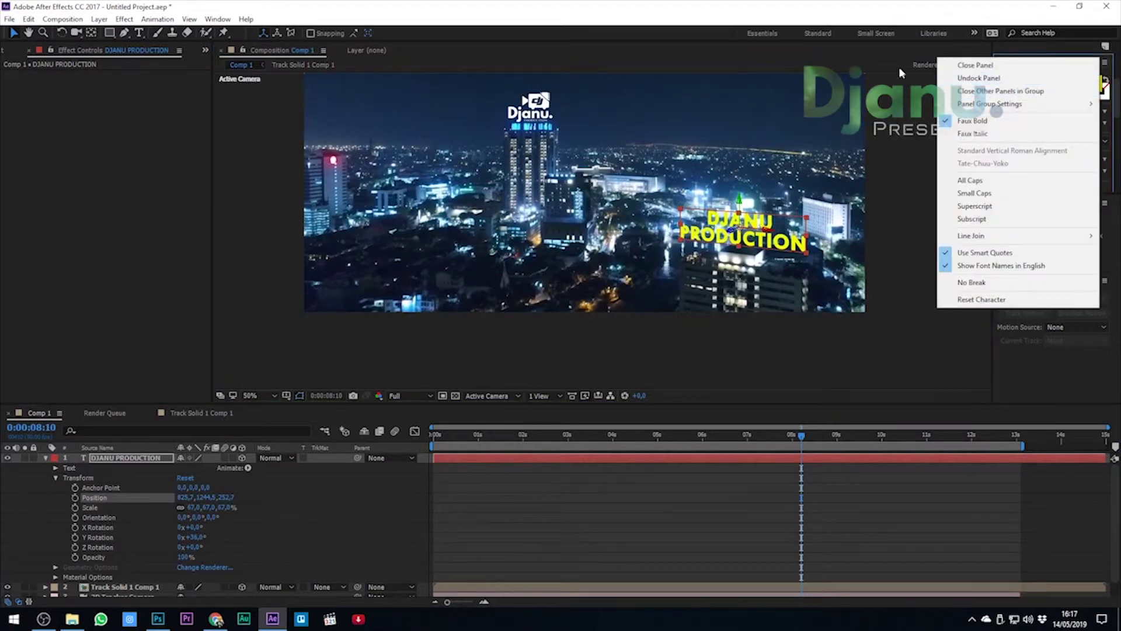
left_click(1078, 209)
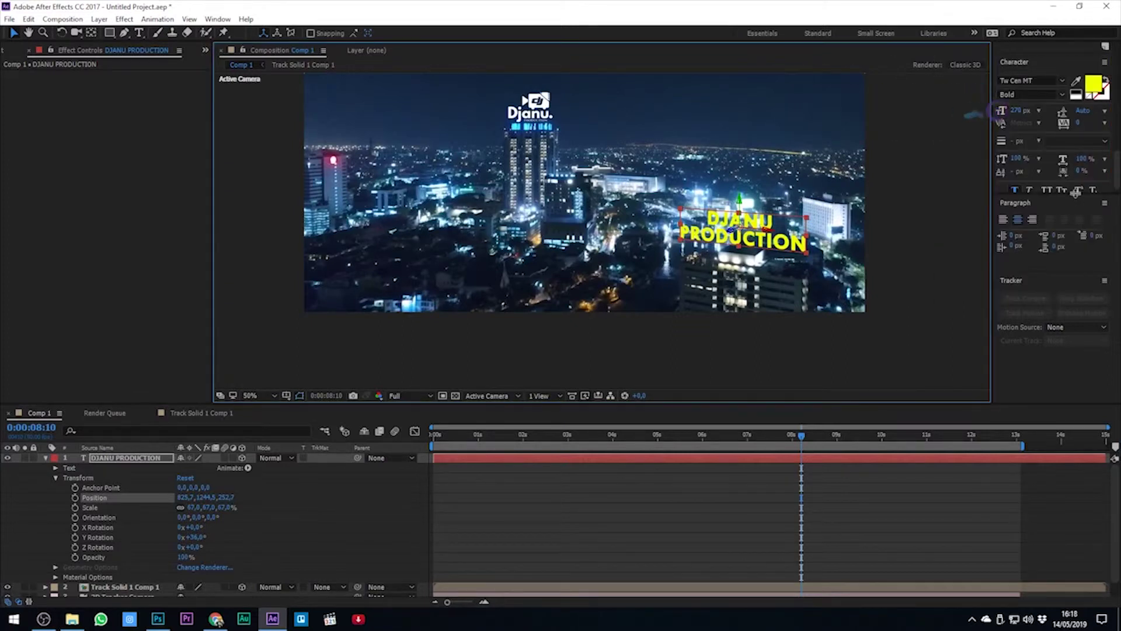
left_click_drag(1074, 195, 1079, 304)
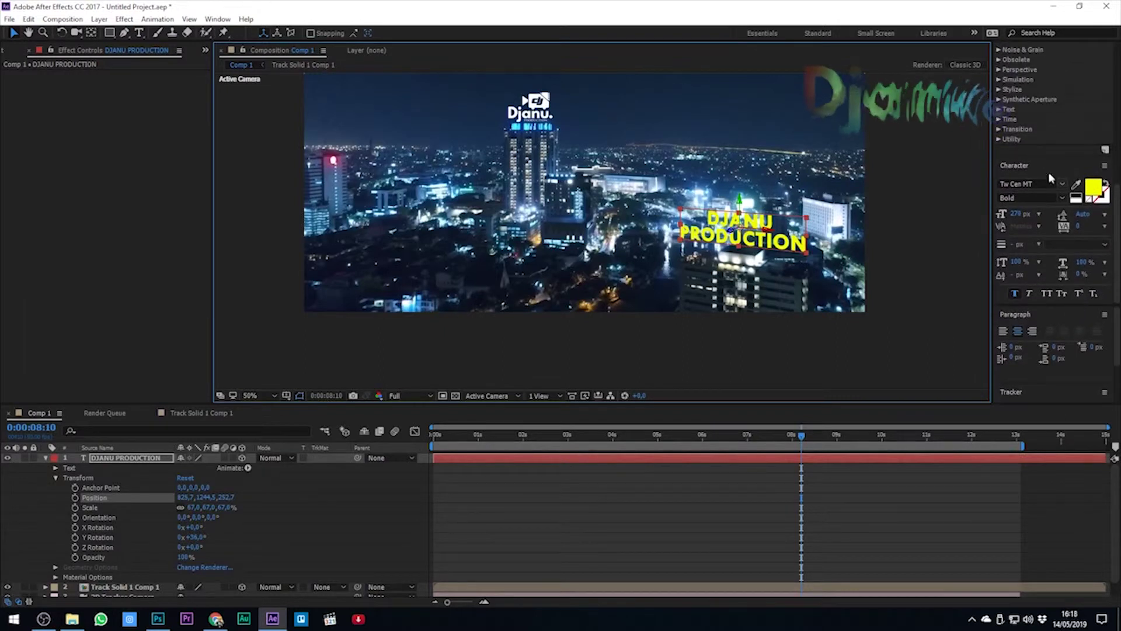
scroll(1071, 99, "up", 10)
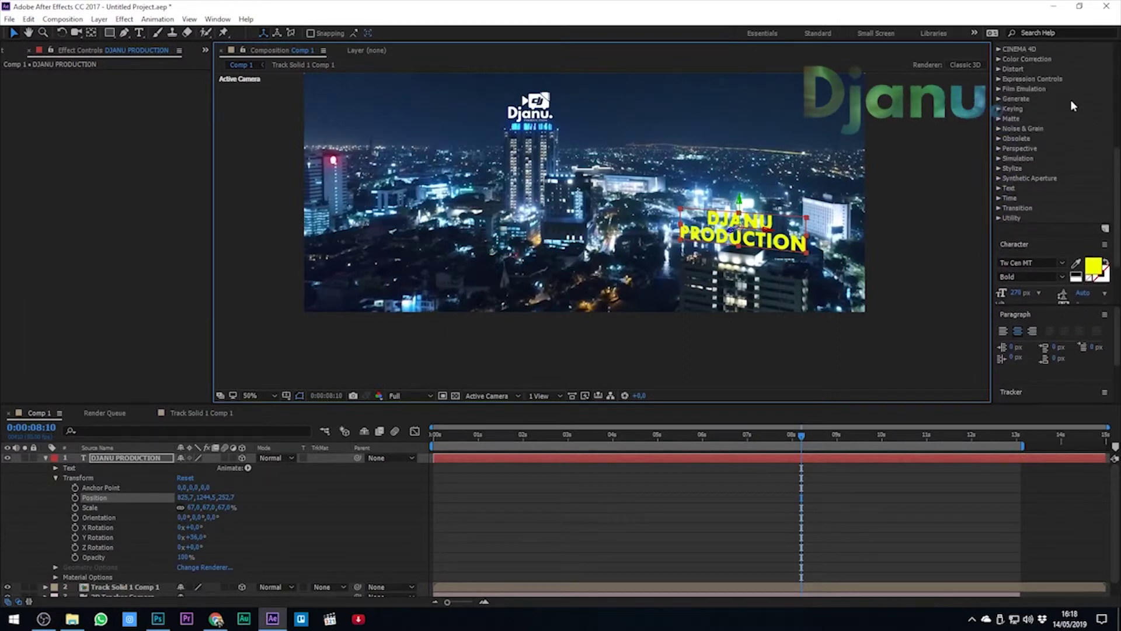
left_click(1037, 197)
type("drop")
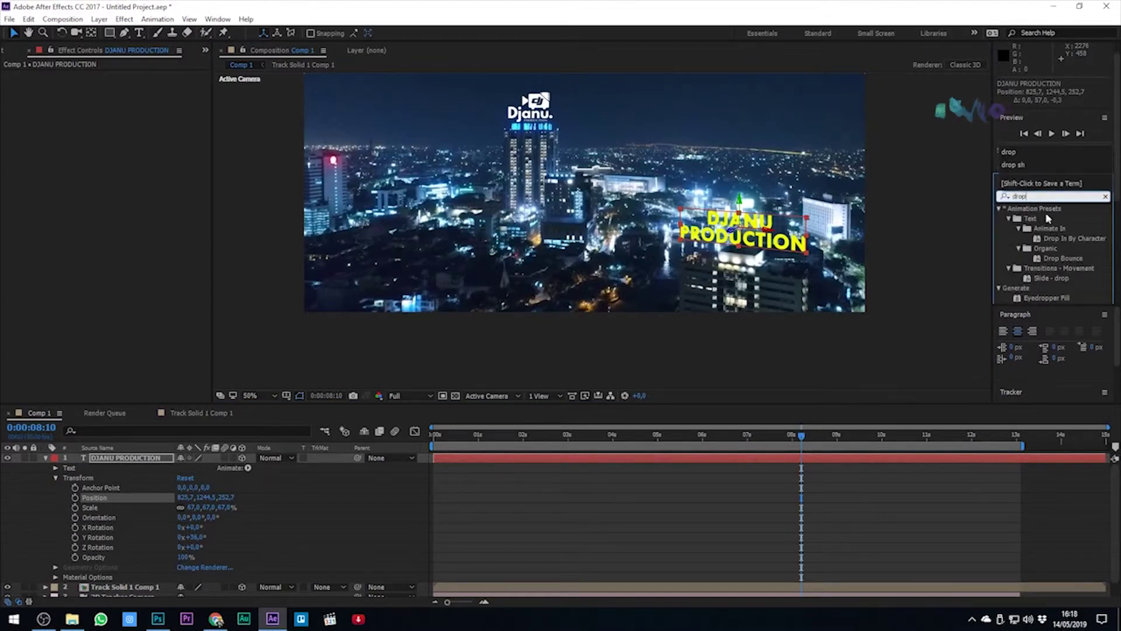
left_click_drag(1045, 278, 795, 257)
Set the text's Drop Shadow opacity to 100%, its direction to about 59° and its softness to 0.
key("period")
left_click_drag(856, 317, 500, 331)
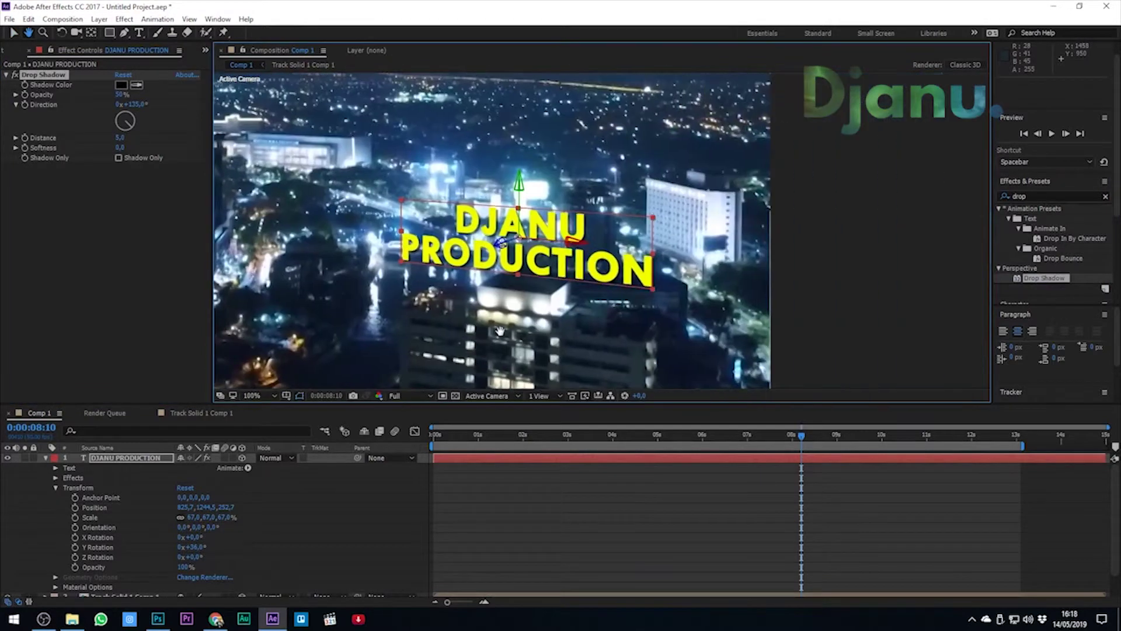
left_click(123, 98)
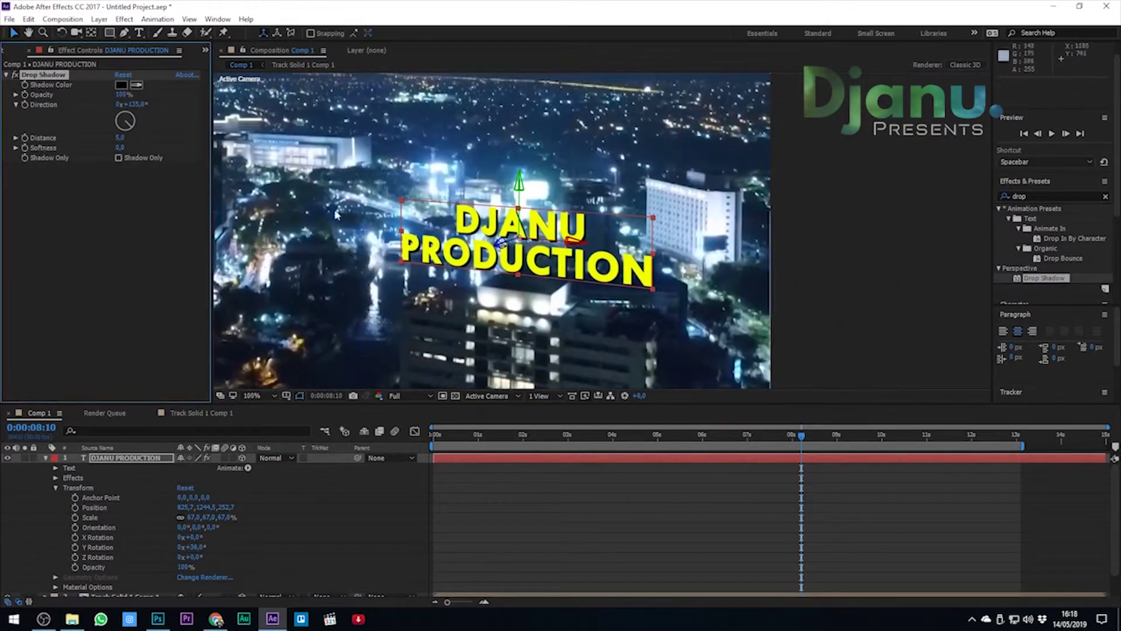
mouse_move(130, 129)
left_mouse_down()
mouse_move(135, 113)
mouse_move(120, 138)
left_mouse_up()
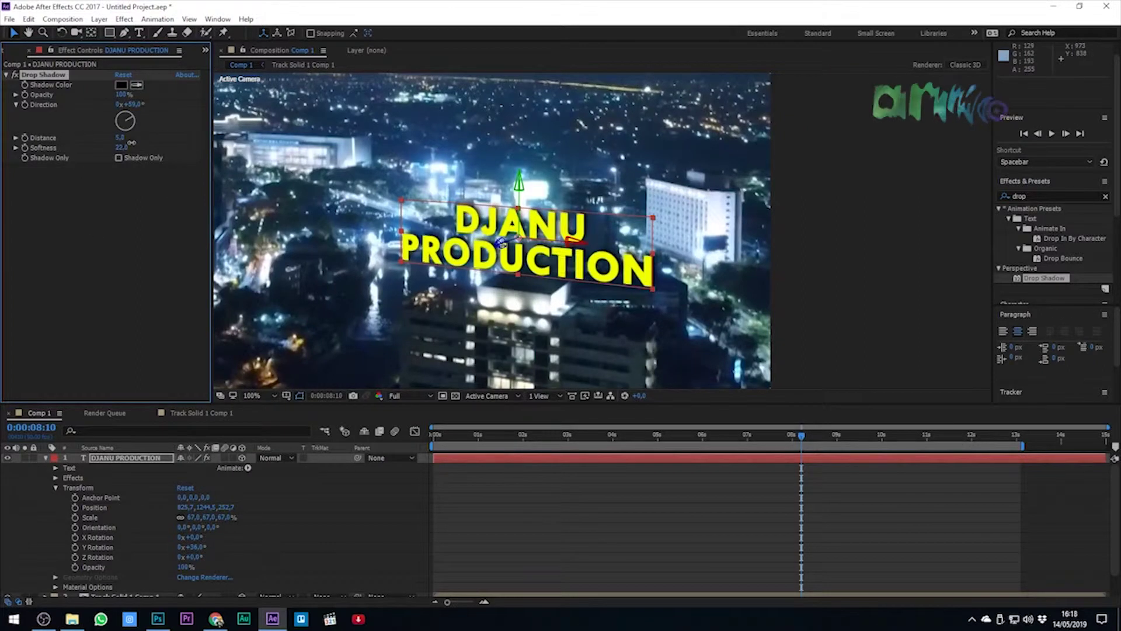
left_click(589, 547)
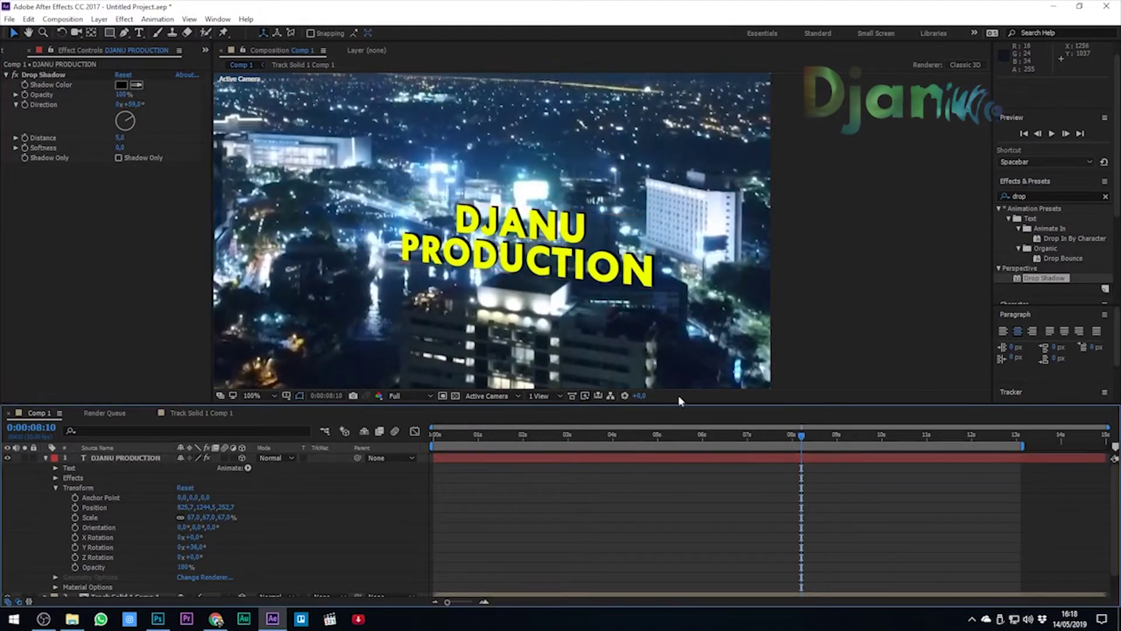
Preview the composition from the start, and at 0:00:10:15 set the text's scale to 60% and Y Rotation to about 37°.
scroll(787, 304, "down", 3)
scroll(489, 306, "down", 1)
left_click_drag(489, 307, 604, 353)
key("Home")
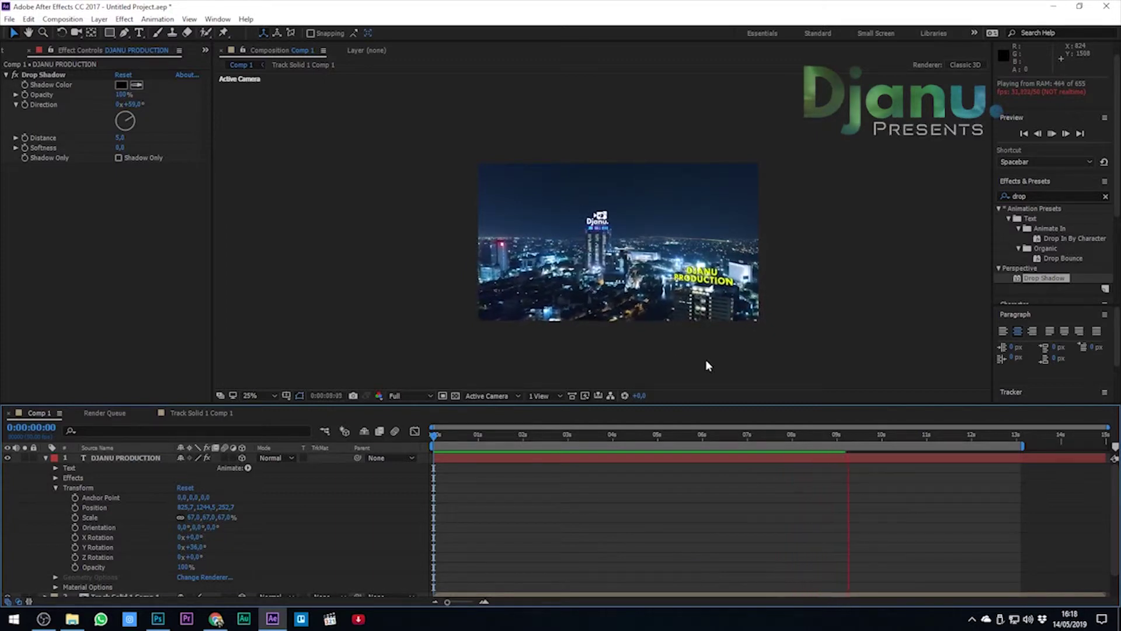
key("space")
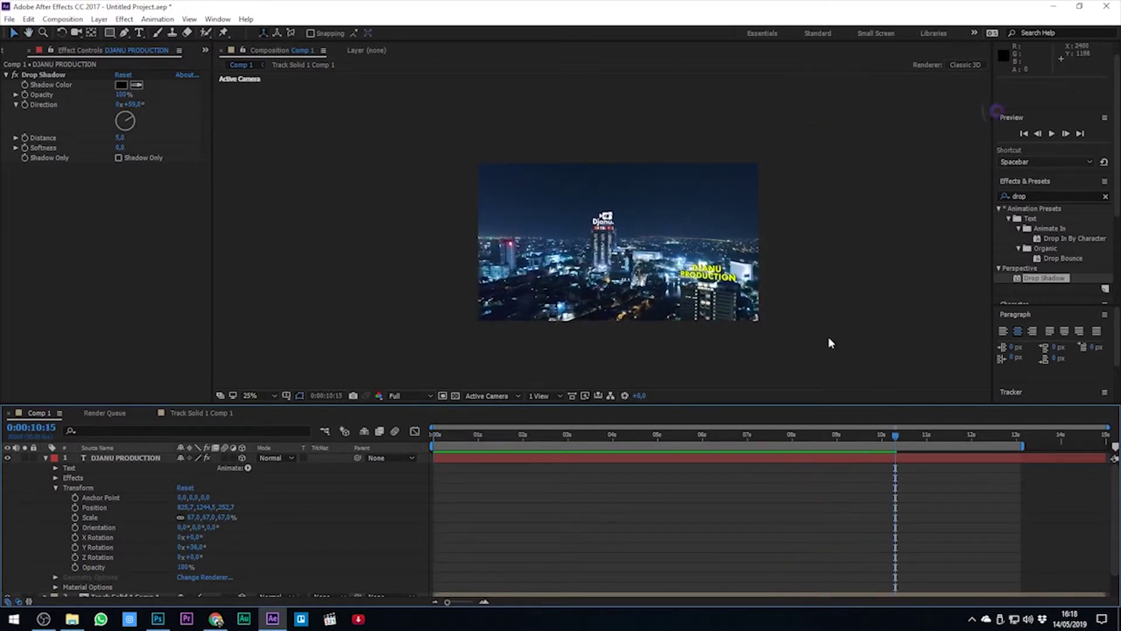
key("period")
key("v")
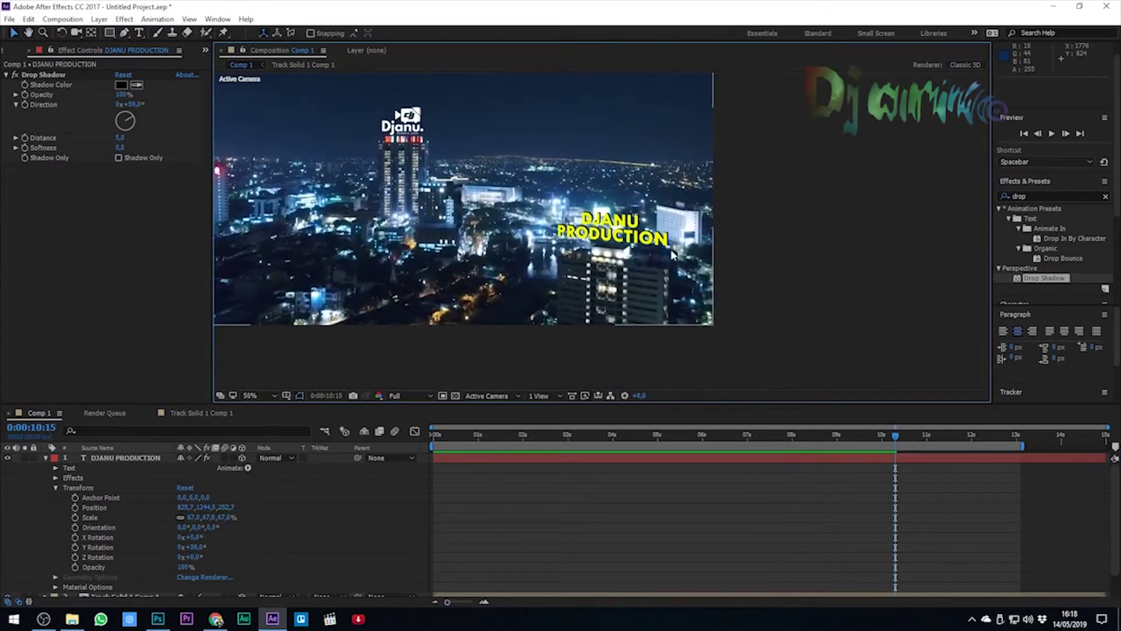
left_click(755, 460)
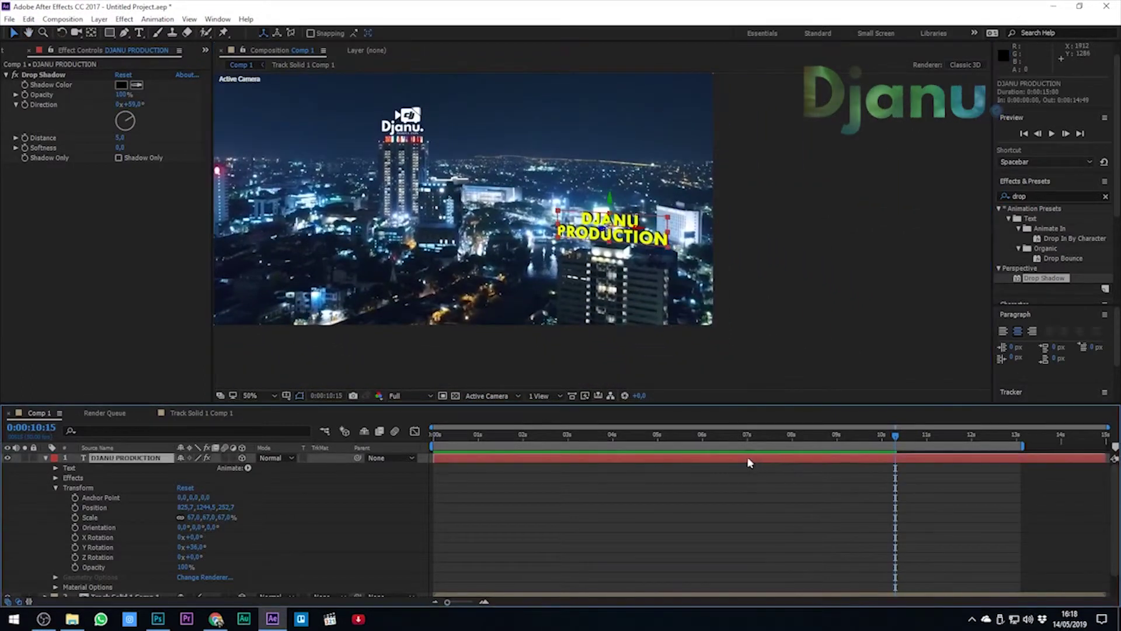
left_click_drag(192, 518, 186, 516)
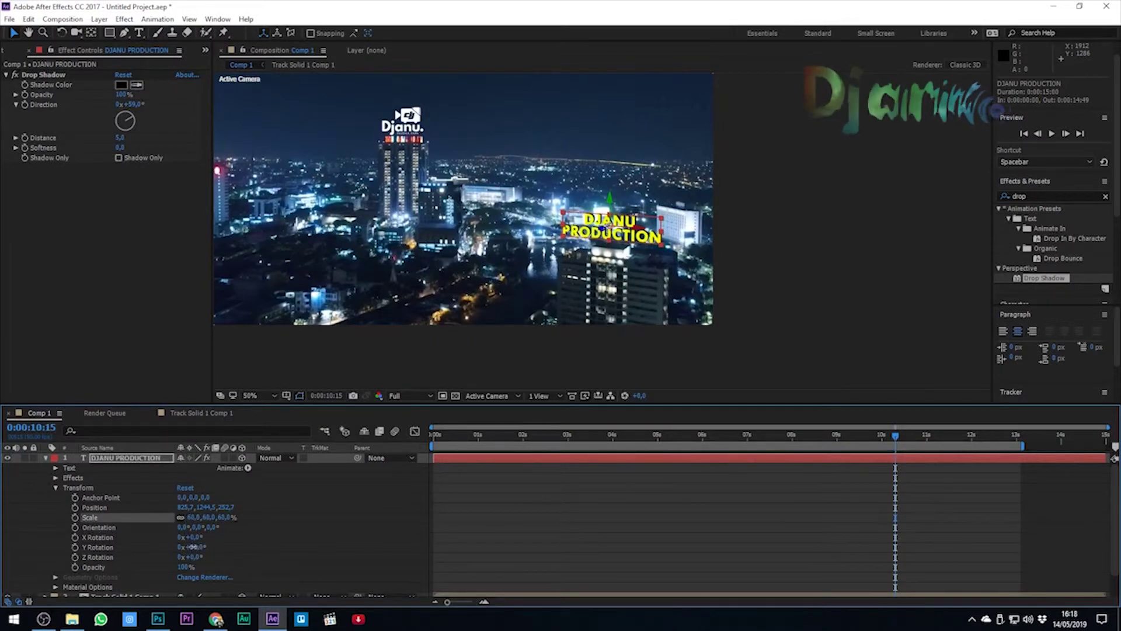
left_click_drag(193, 547, 191, 547)
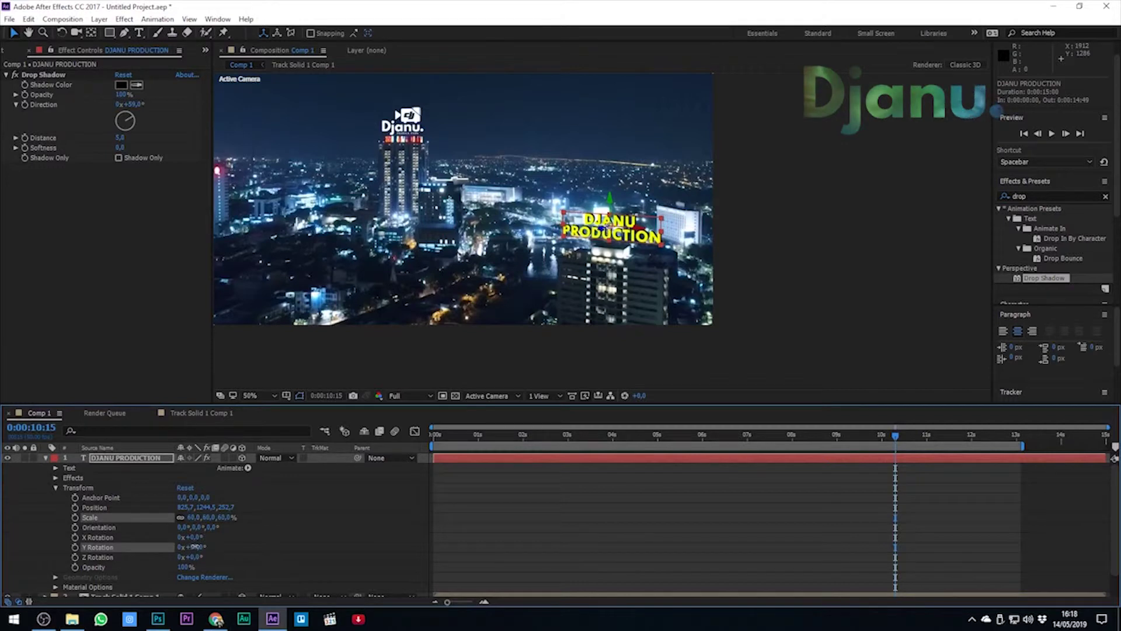
Lower the text onto the building's roof at 0:00:08:26, to about position 845.2, 1317.4, 252.3, and check it at 0:00:09:45.
left_click_drag(438, 434, 816, 446)
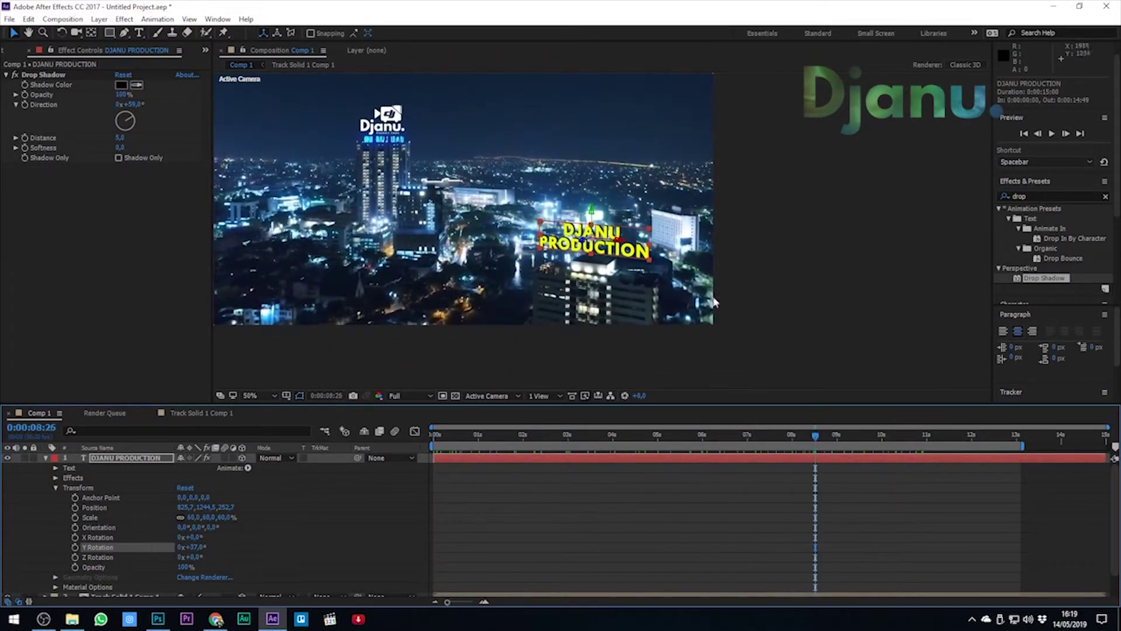
left_click_drag(639, 261, 640, 267)
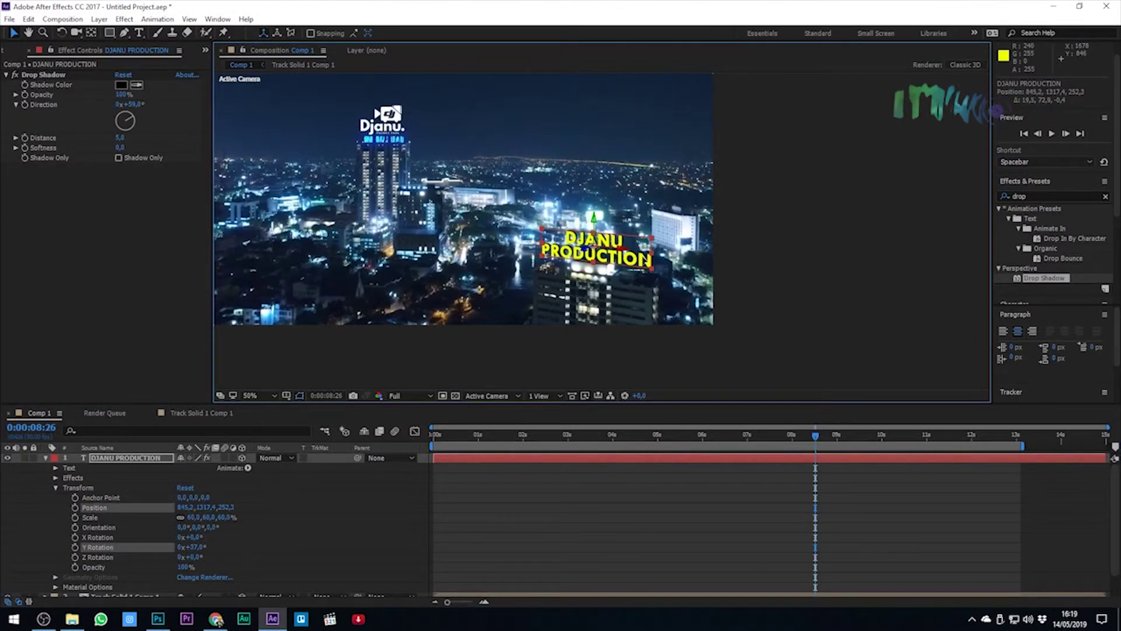
left_click_drag(816, 435, 878, 450)
left_click(46, 459)
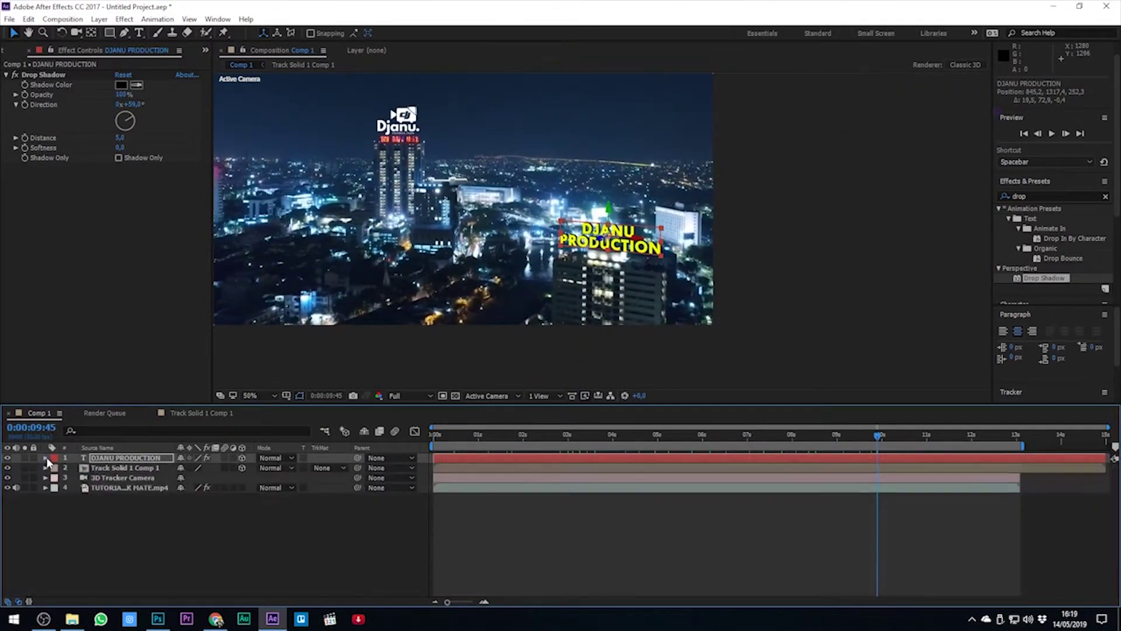
left_click(559, 527)
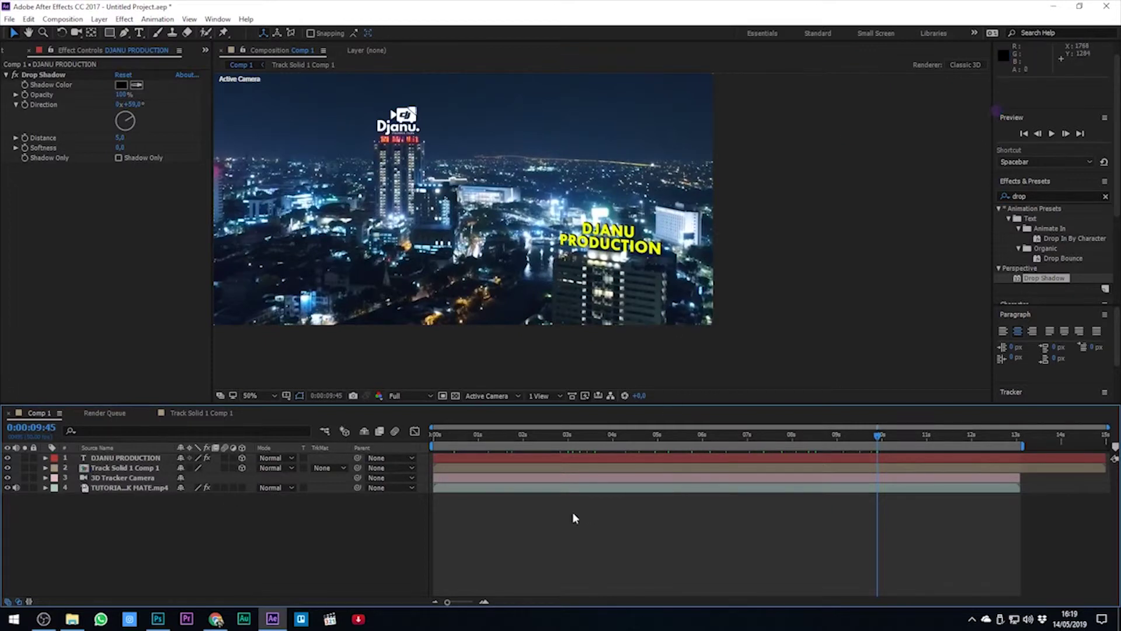
Create a solid from the footage's 3D Camera Tracker points on the white building beside the yellow text.
left_click(570, 488)
left_click(51, 75)
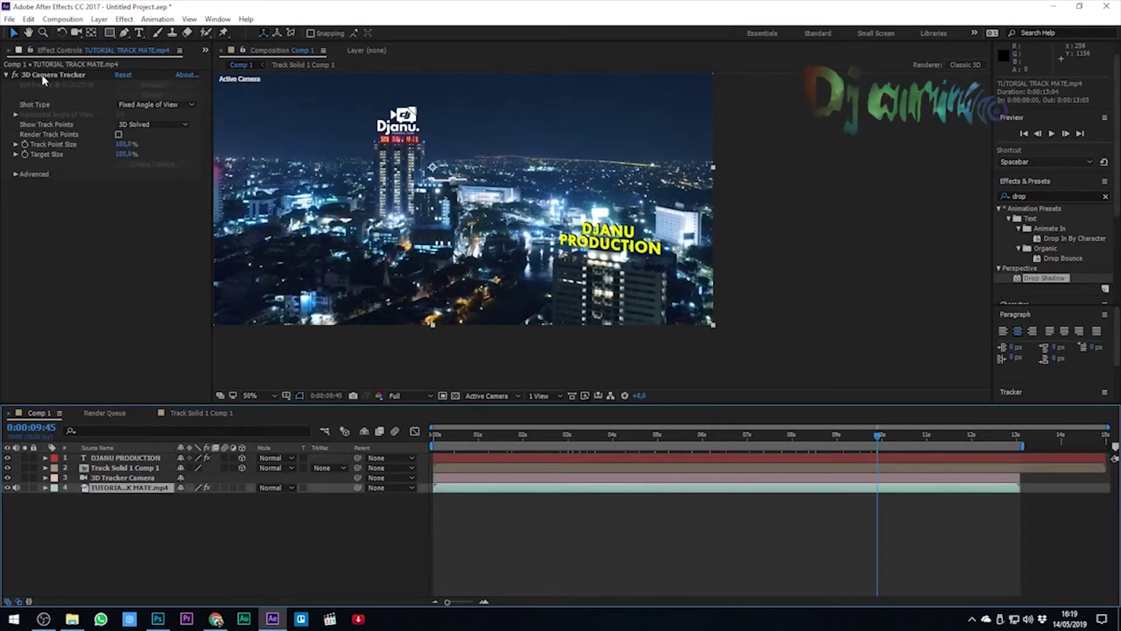
left_click(668, 228)
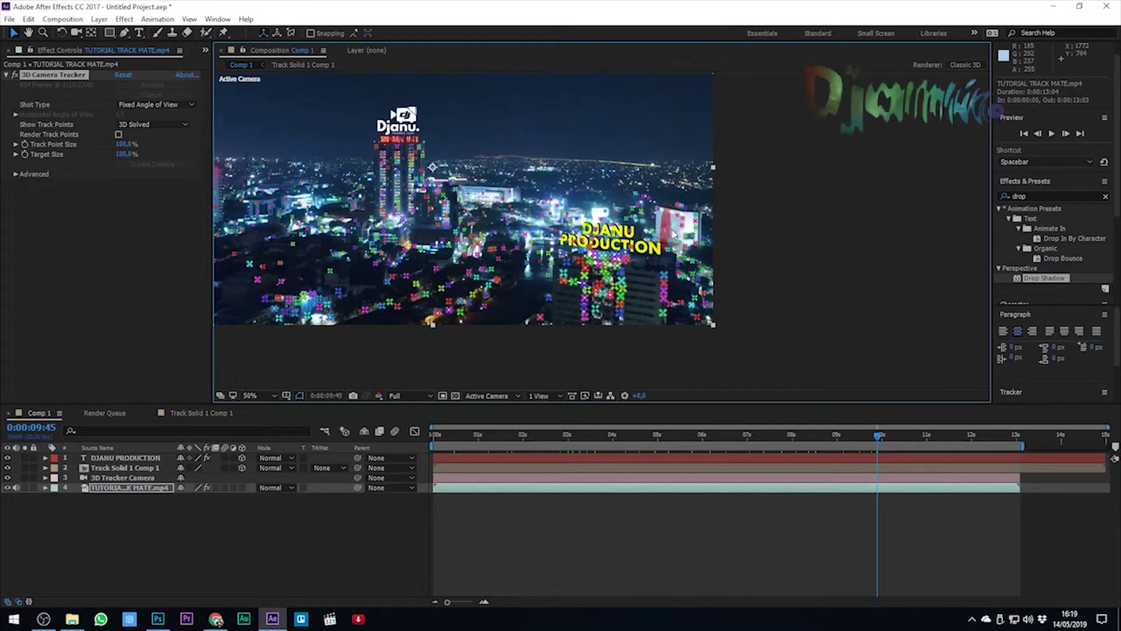
right_click(673, 231)
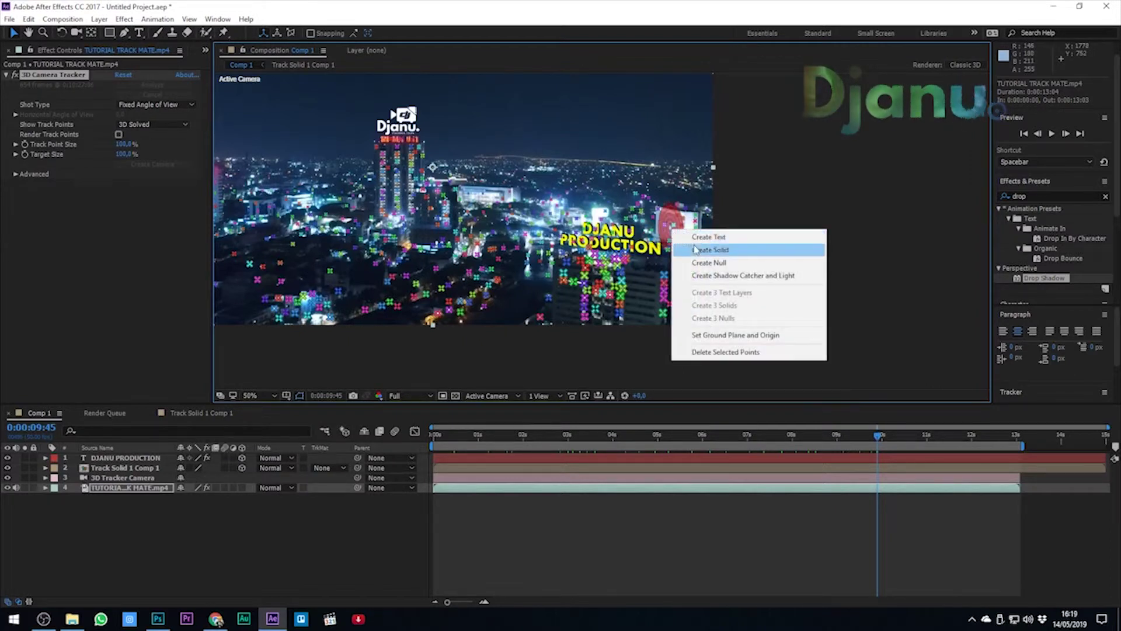
left_click(696, 250)
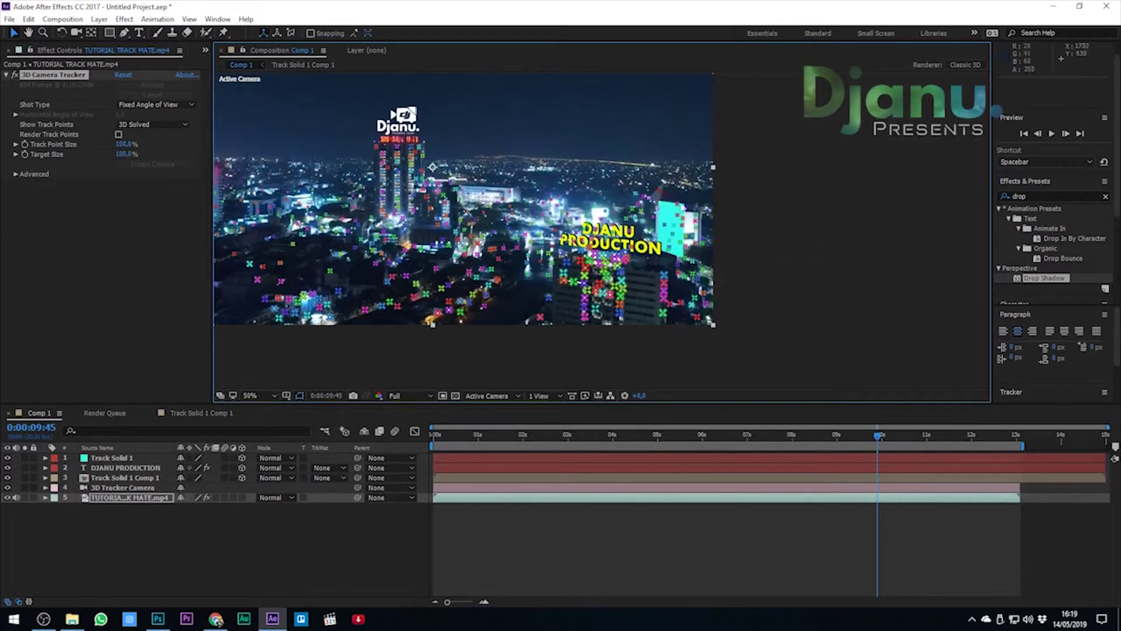
Pre-compose Track Solid 1 as LOGO 2, leaving all attributes in Comp 1.
left_click(110, 459)
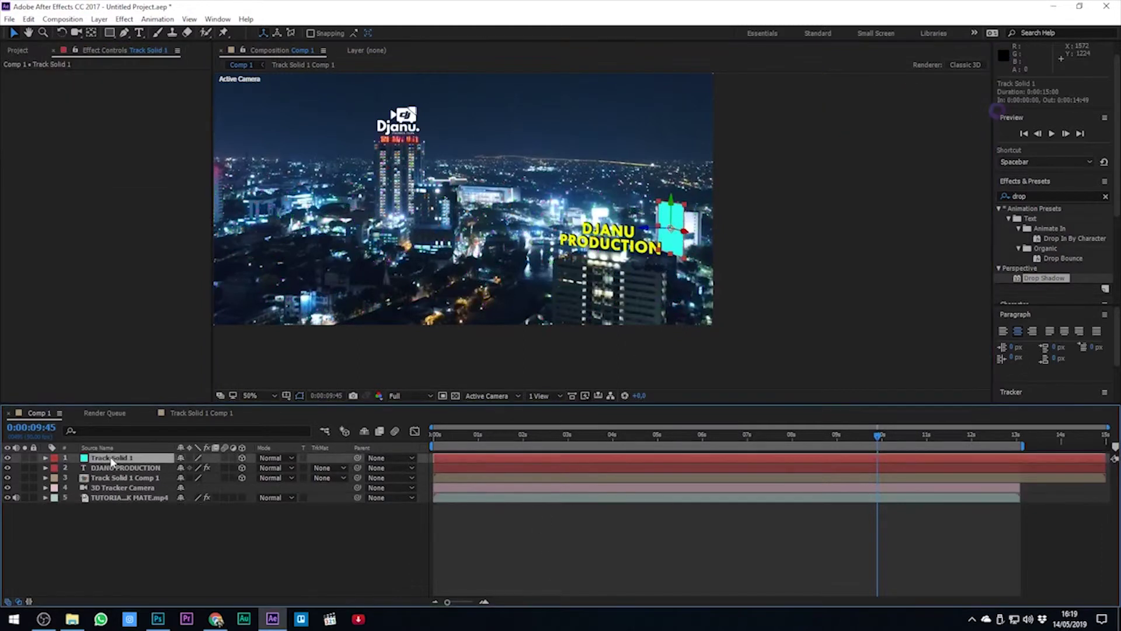
right_click(111, 458)
left_click(145, 501)
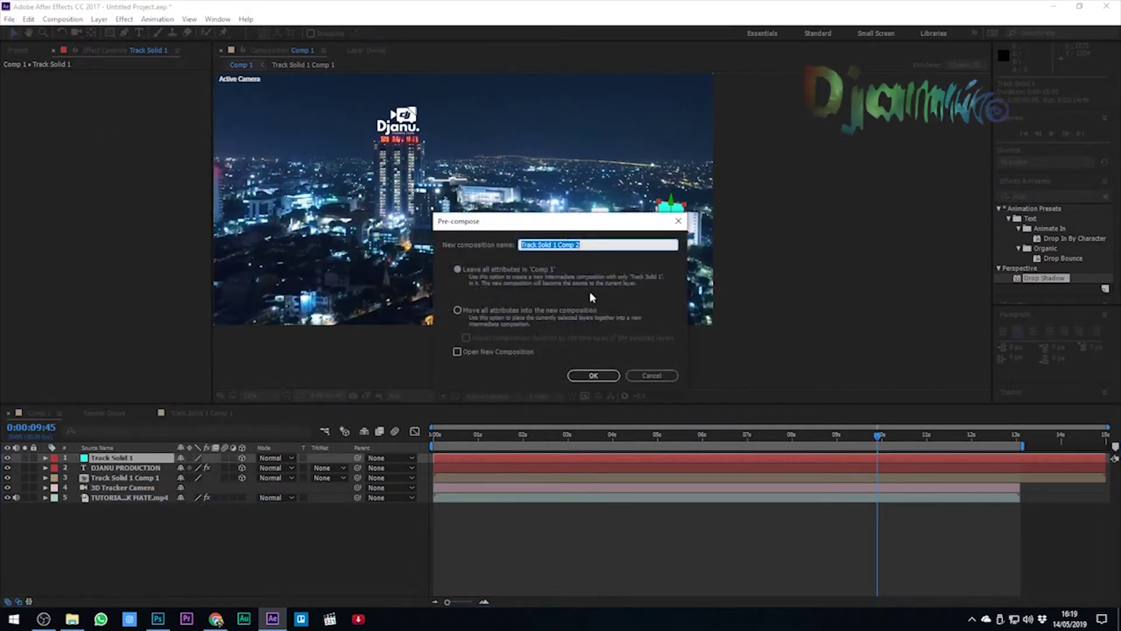
type("LOGO")
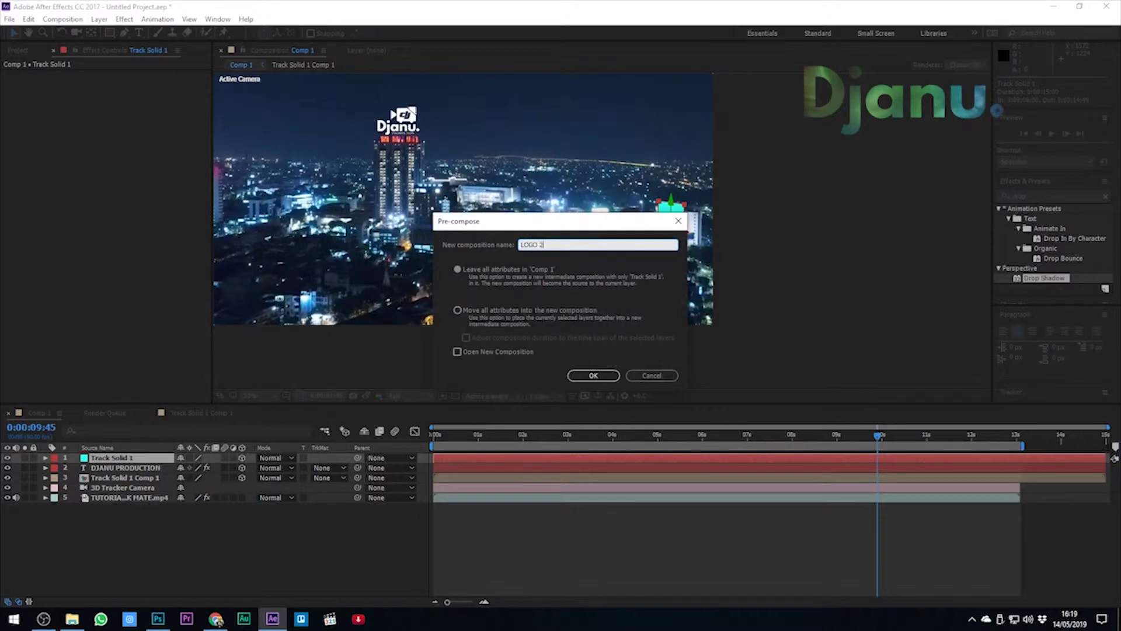
left_click(612, 377)
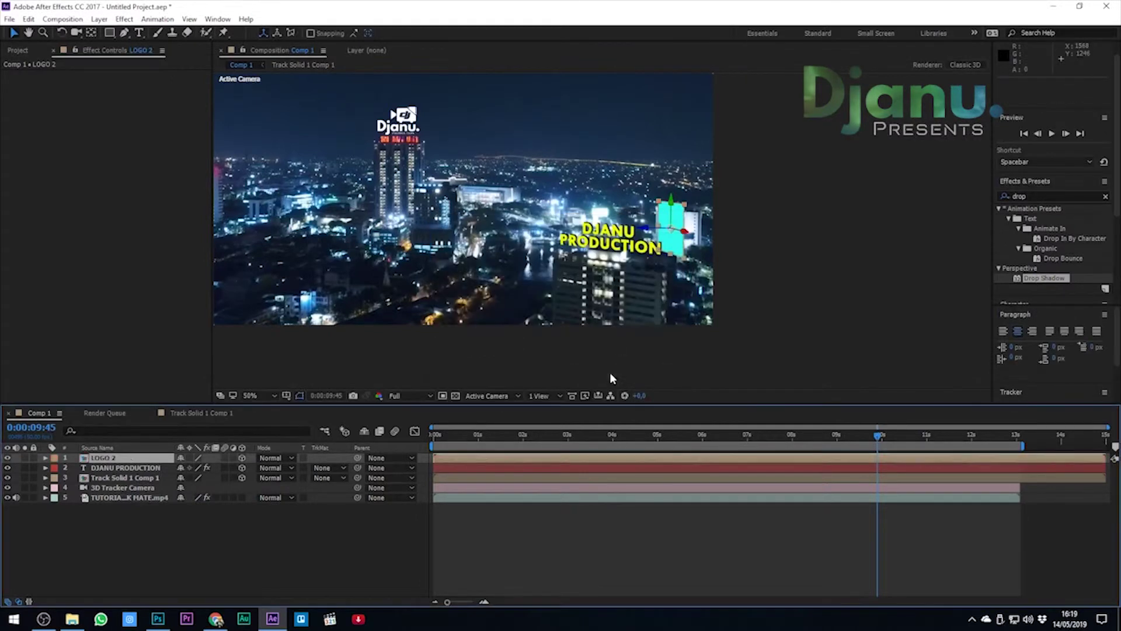
Open the LOGO 2 composition and add logo.png above Track Solid 1.
double_click(485, 458)
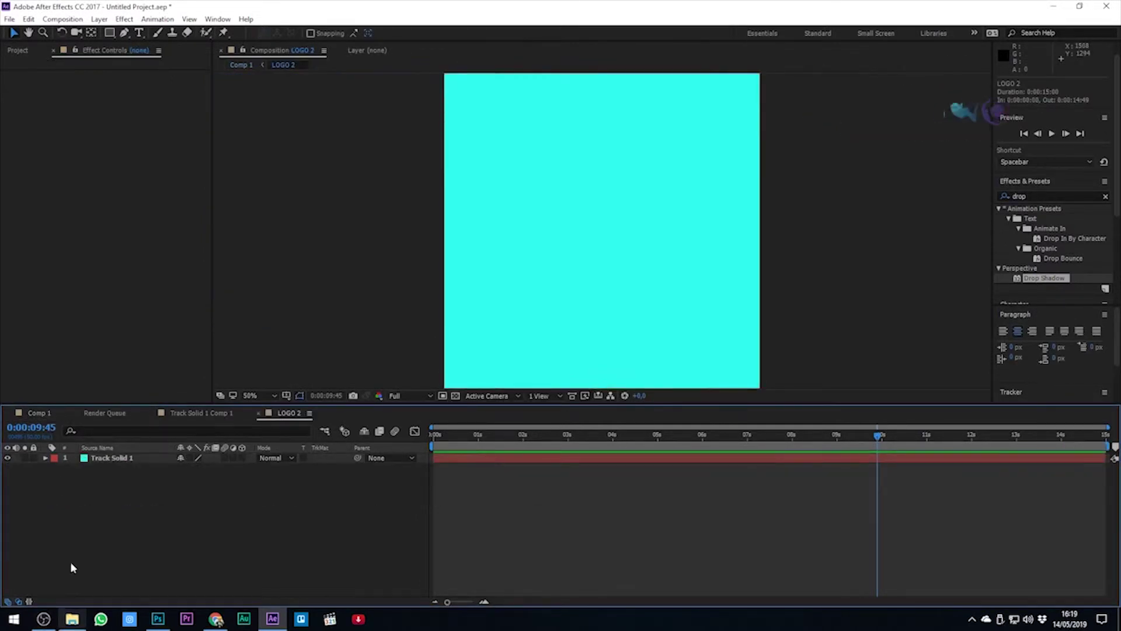
left_click(17, 51)
left_click_drag(35, 178, 66, 463)
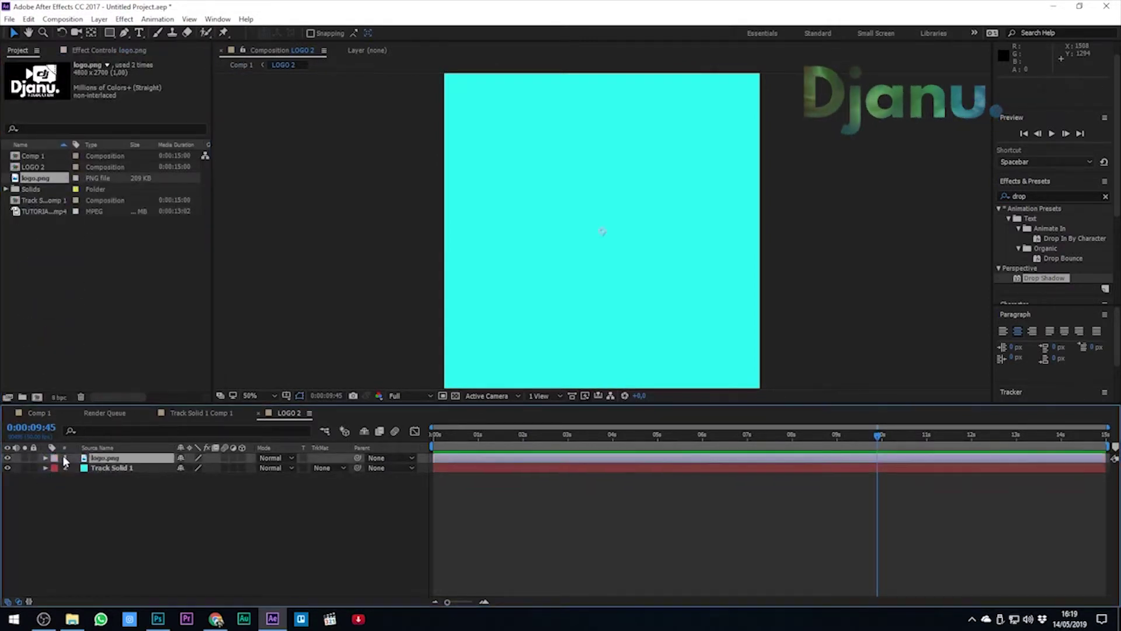
Scale logo.png to about 26% in LOGO 2, hide Track Solid 1 and return to Comp 1.
key("s")
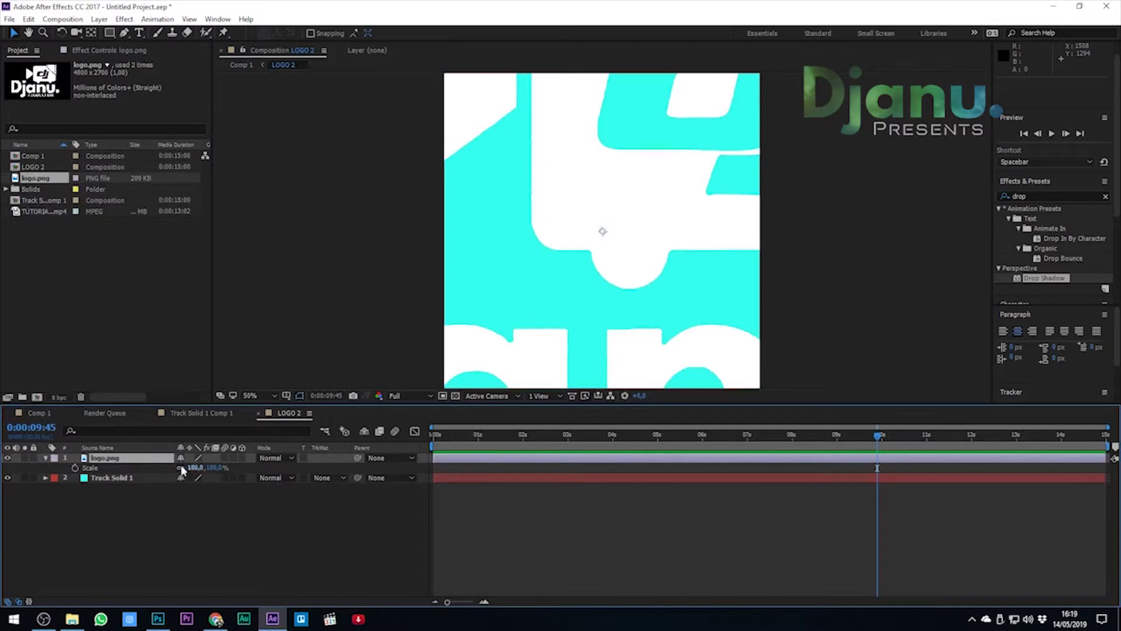
left_click_drag(193, 468, 156, 472)
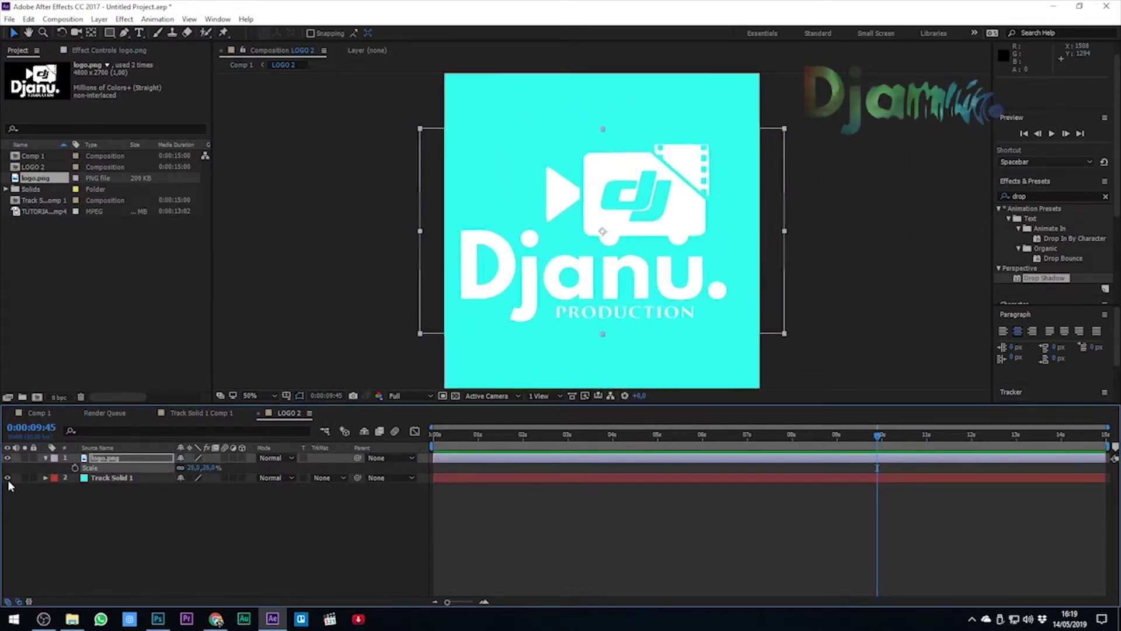
left_click(7, 478)
left_click(237, 538)
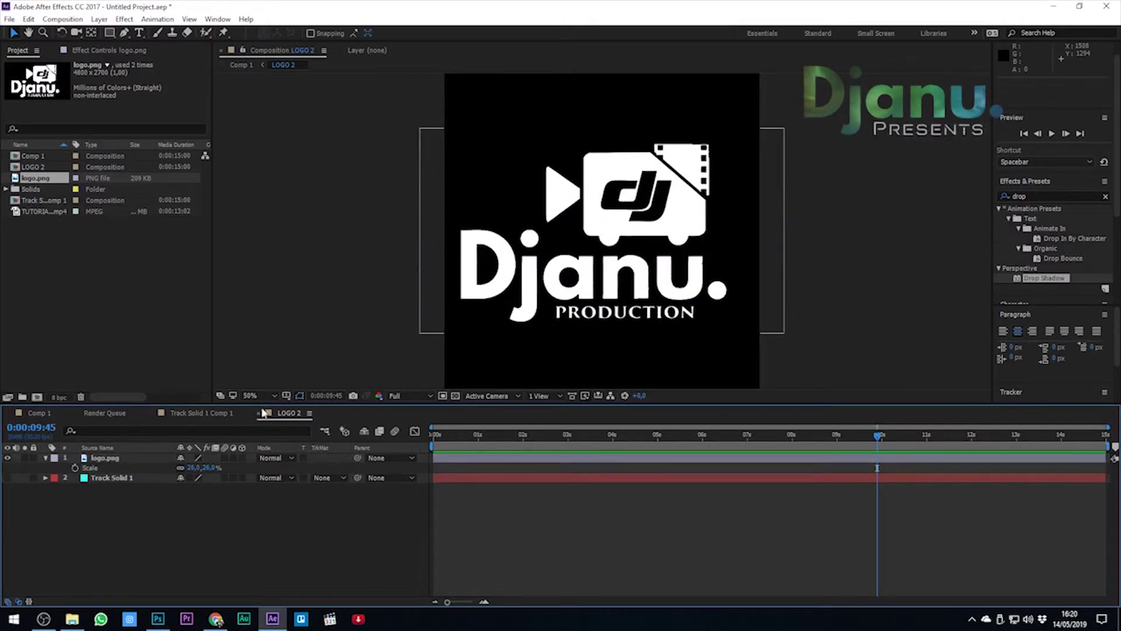
left_click(39, 412)
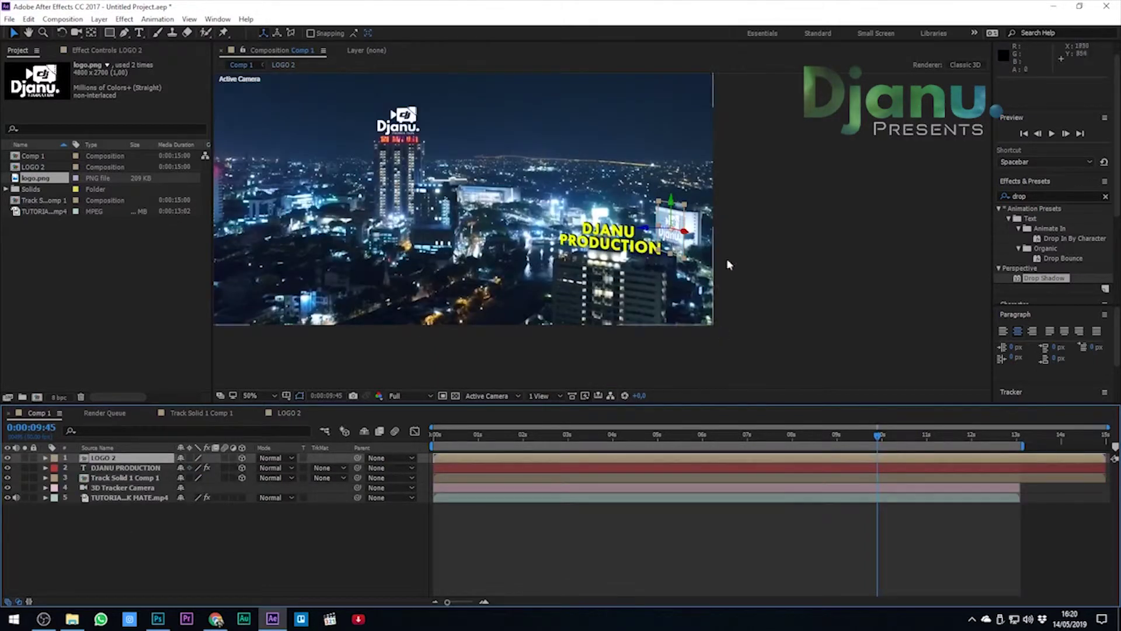
Enlarge the LOGO 2 layer to 105% on the white building and check how it follows the footage.
scroll(729, 265, "up", 2)
left_click_drag(594, 253, 610, 290)
mouse_move(488, 435)
left_mouse_down()
mouse_move(436, 434)
mouse_move(502, 435)
left_mouse_up()
key("space")
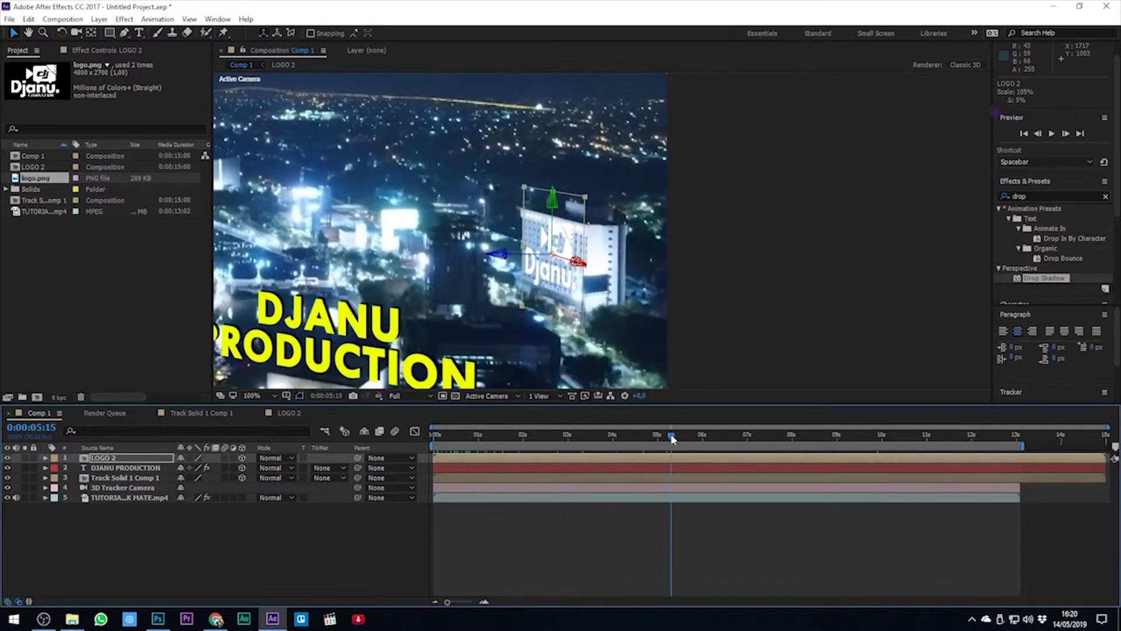
key("space")
Apply Drop Shadow to LOGO 2 with 100% opacity, a direction of about 68° and a distance of about 20.
left_click(570, 461)
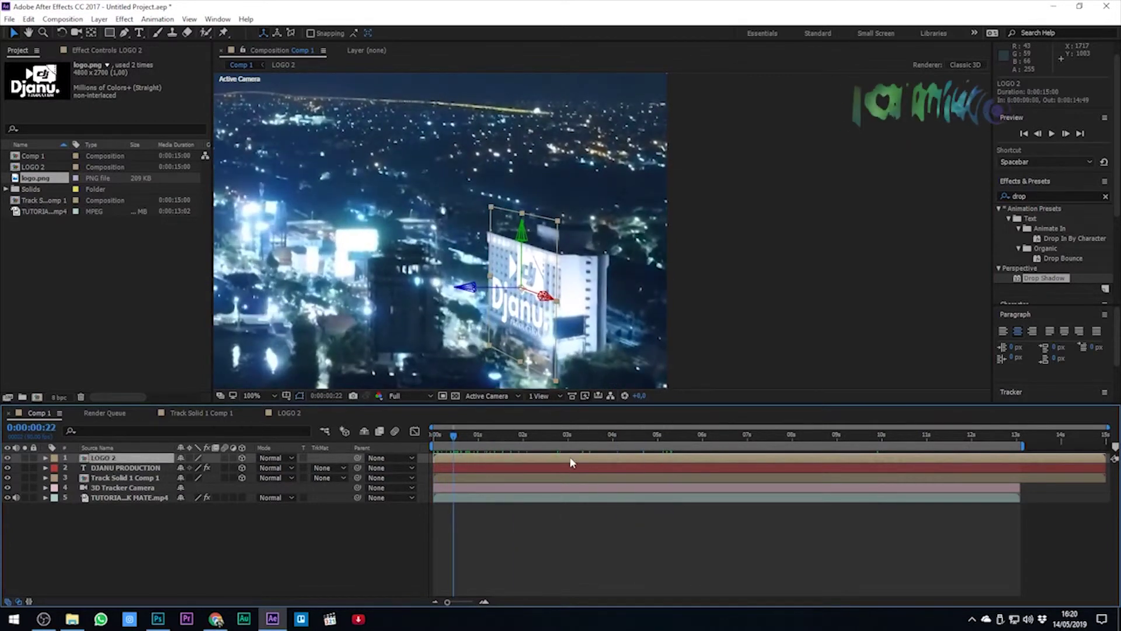
left_click_drag(1038, 272, 539, 313)
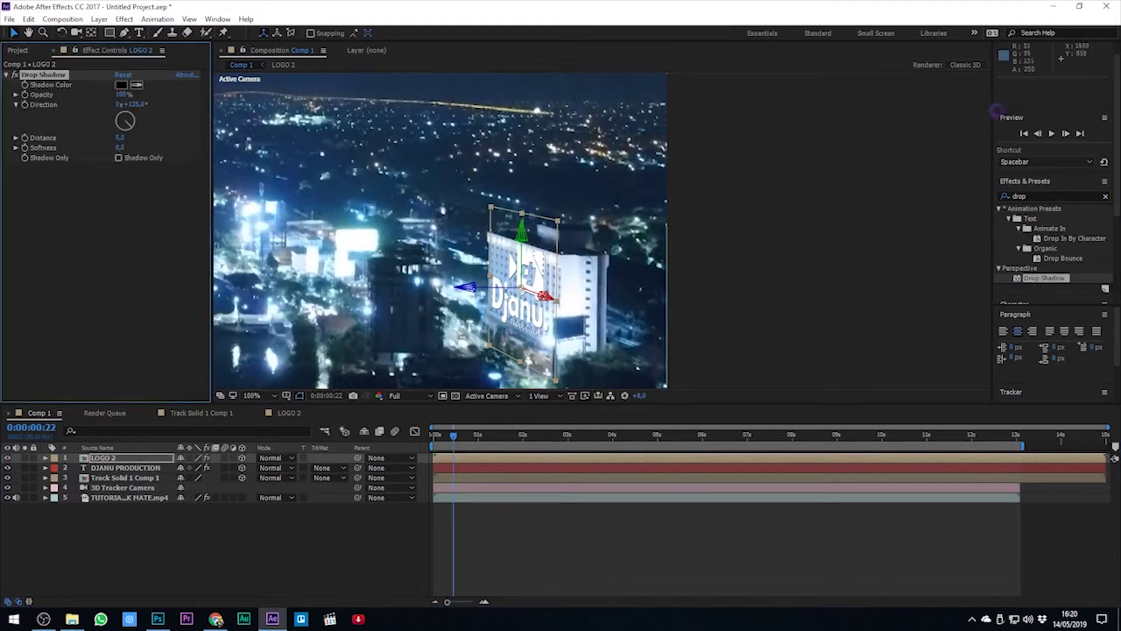
scroll(571, 266, "up", 2)
left_click_drag(571, 266, 586, 187)
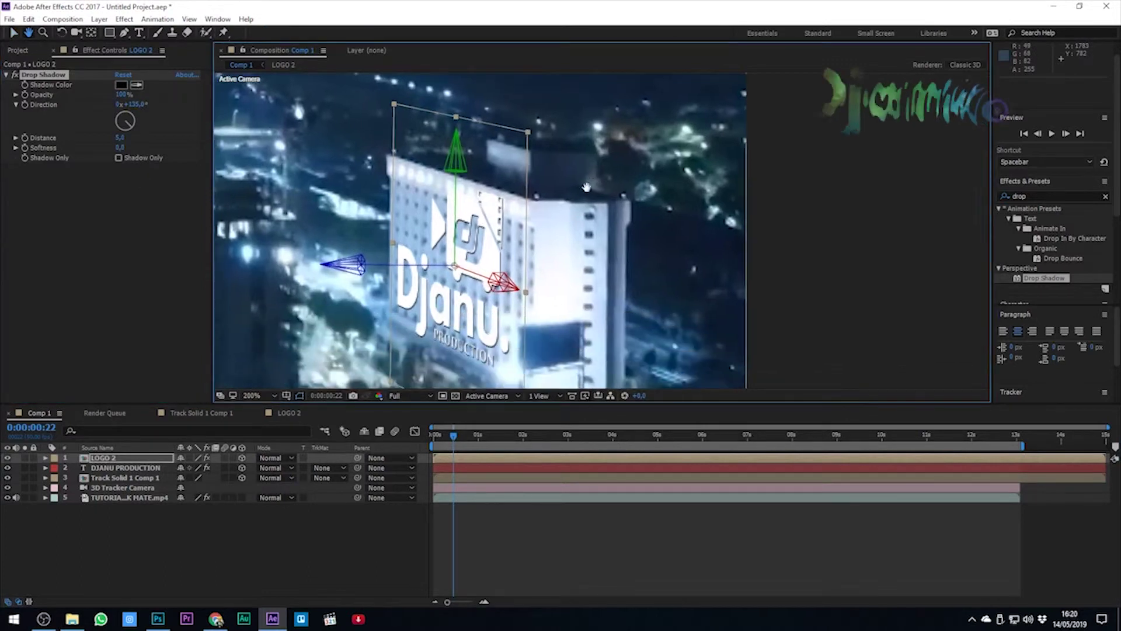
mouse_move(119, 137)
left_mouse_down()
mouse_move(135, 117)
mouse_move(126, 138)
left_mouse_up()
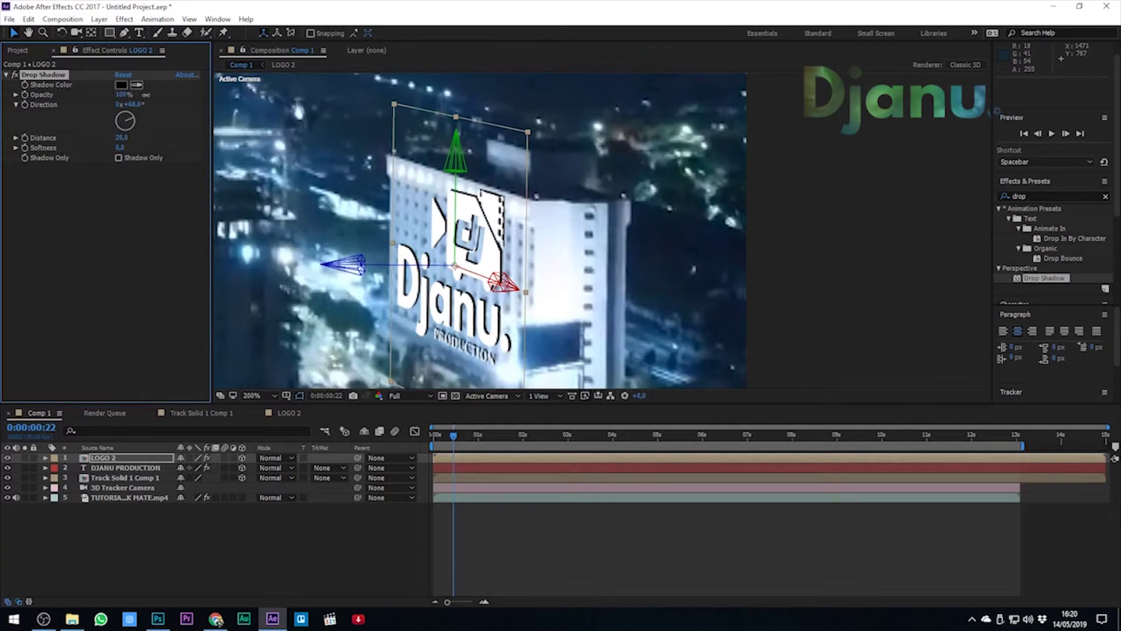
Preview Comp 1 to check both logos and the yellow text, and scrub to 0:00:09:47.
scroll(637, 306, "down", 3)
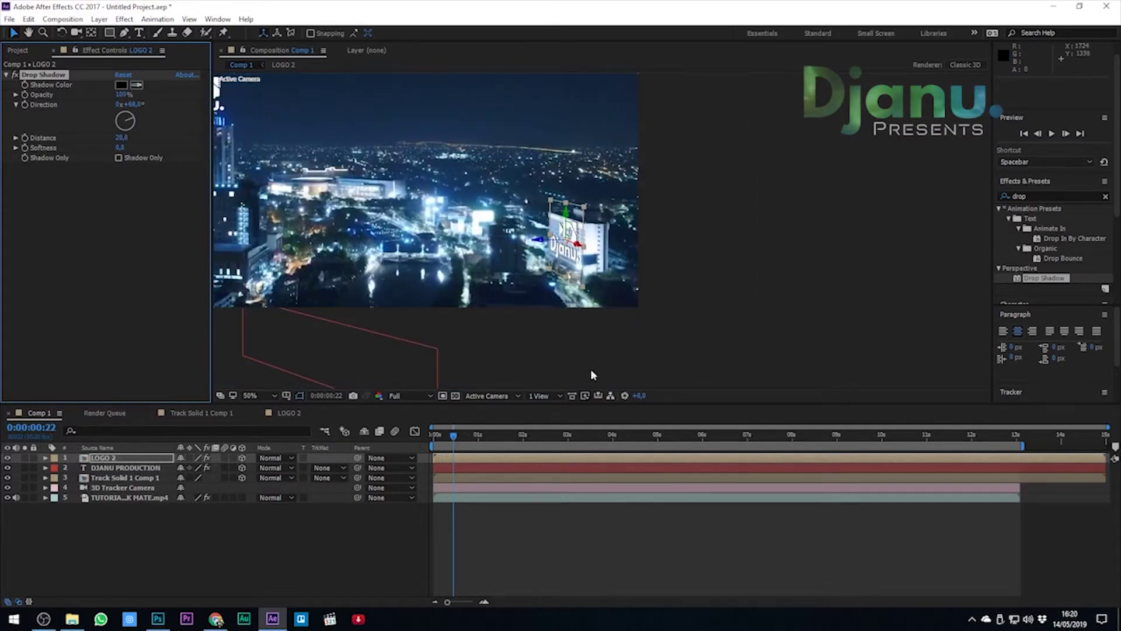
key("space")
left_click_drag(362, 220, 527, 269)
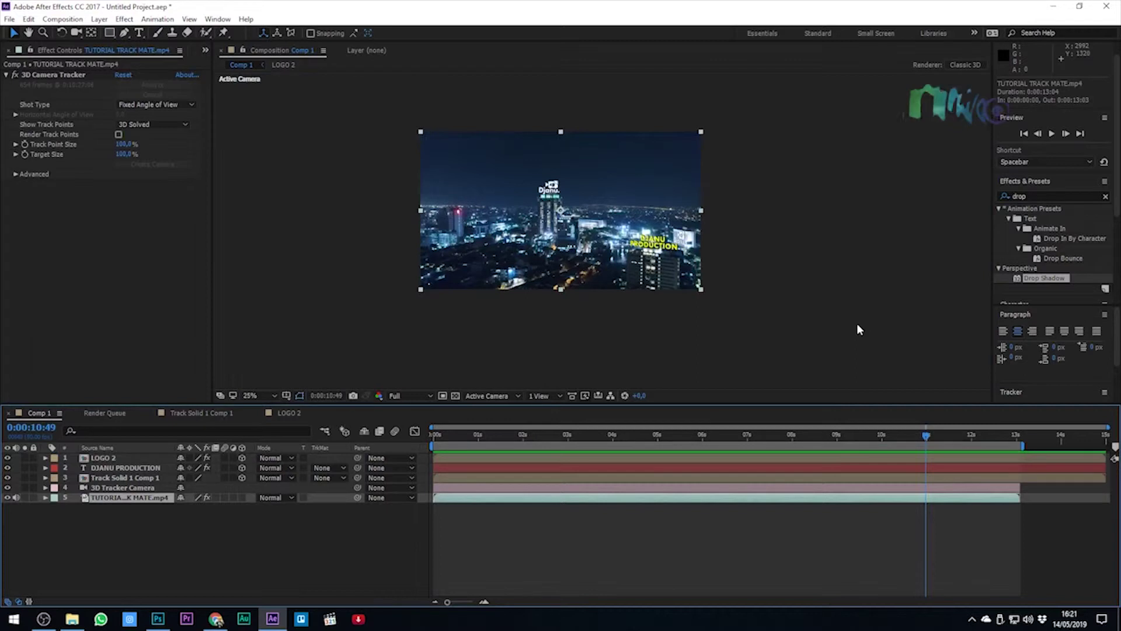
left_click(454, 437)
left_click_drag(448, 442, 882, 461)
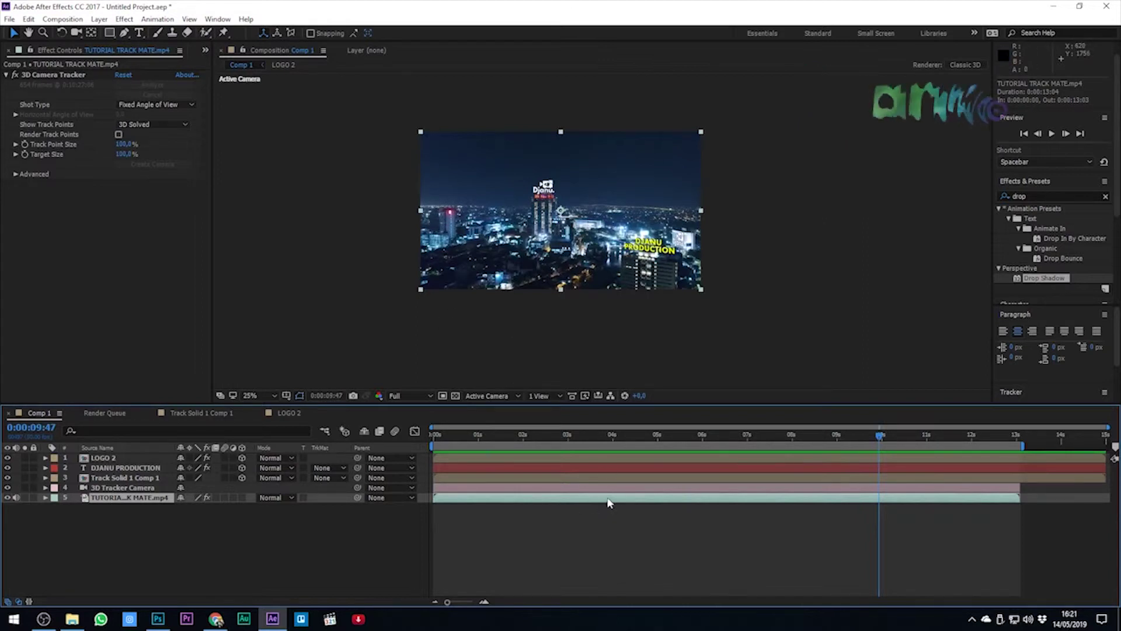
Create a solid from the footage's 3D Camera Tracker points on the distant tower with the red light.
left_click(53, 75)
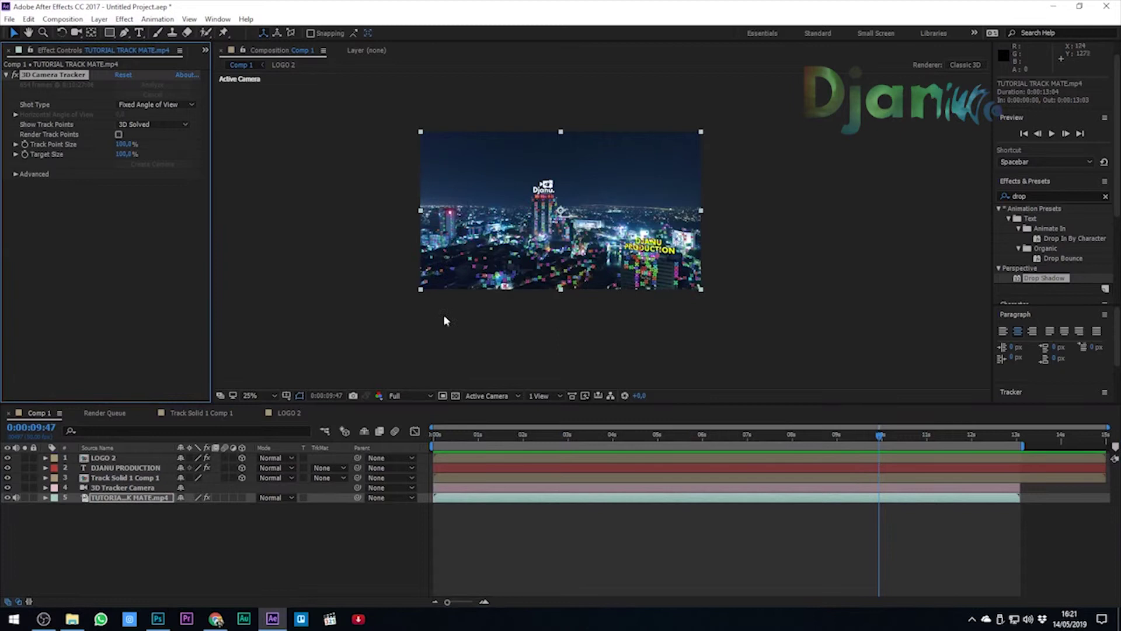
key("period")
left_click(432, 253)
left_click(433, 246)
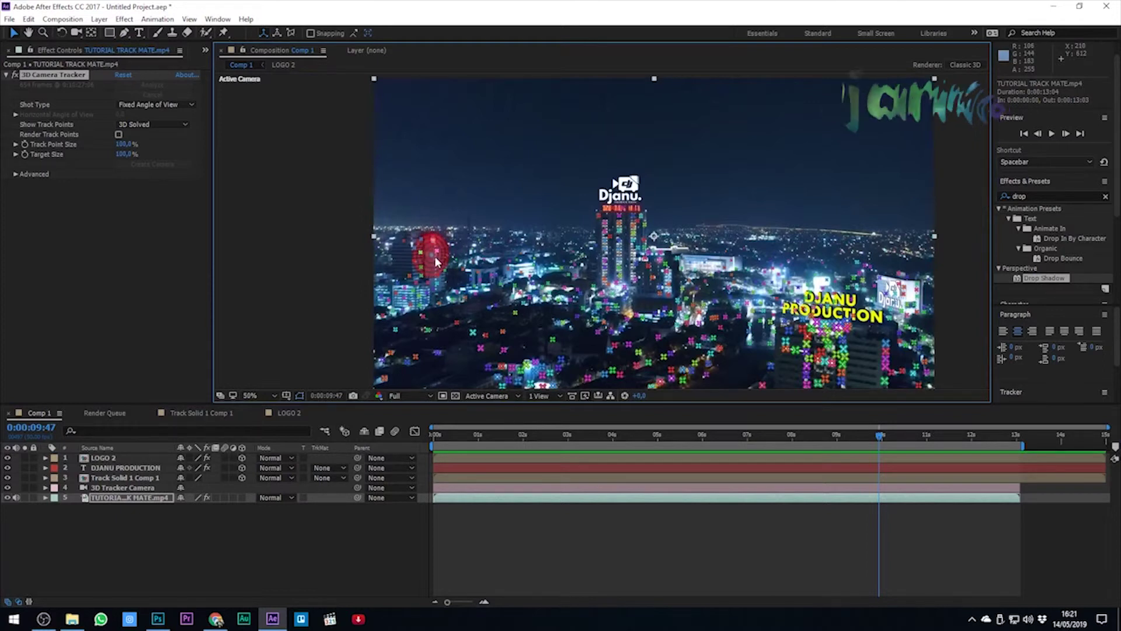
right_click(436, 260)
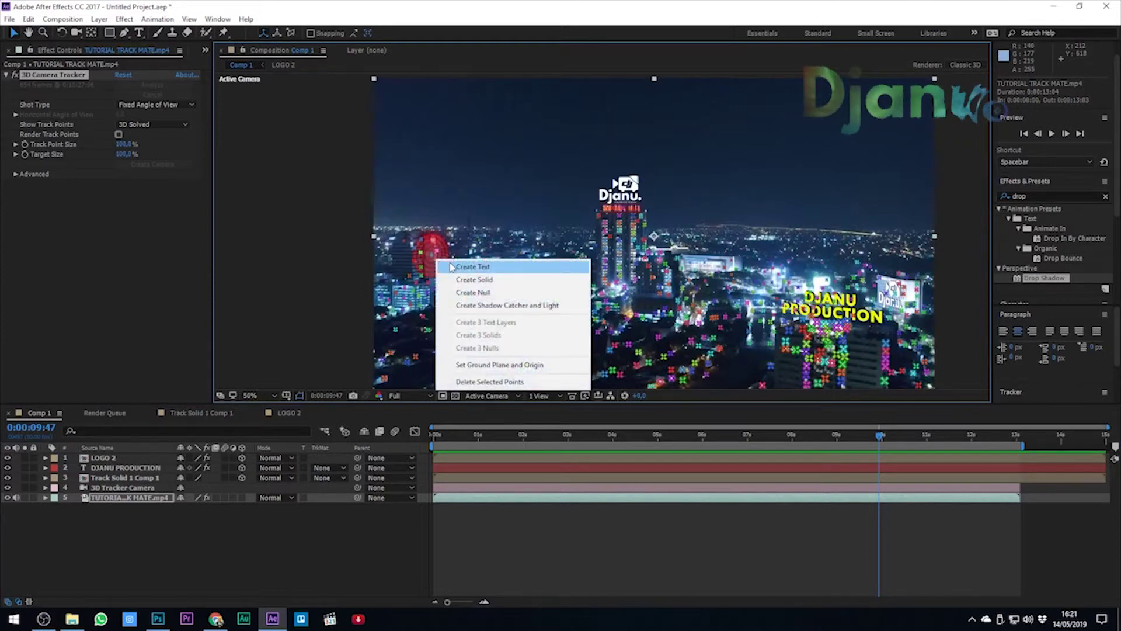
left_click(453, 279)
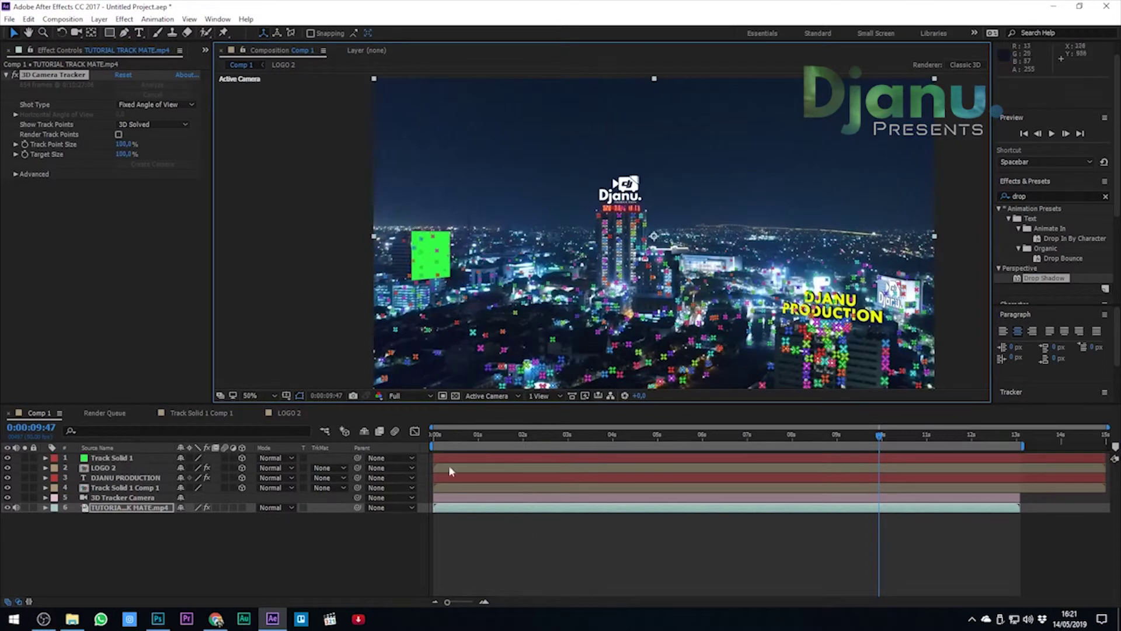
Pre-compose the new Track Solid 1 as LOGO 3, leaving all attributes in Comp 1.
right_click(133, 459)
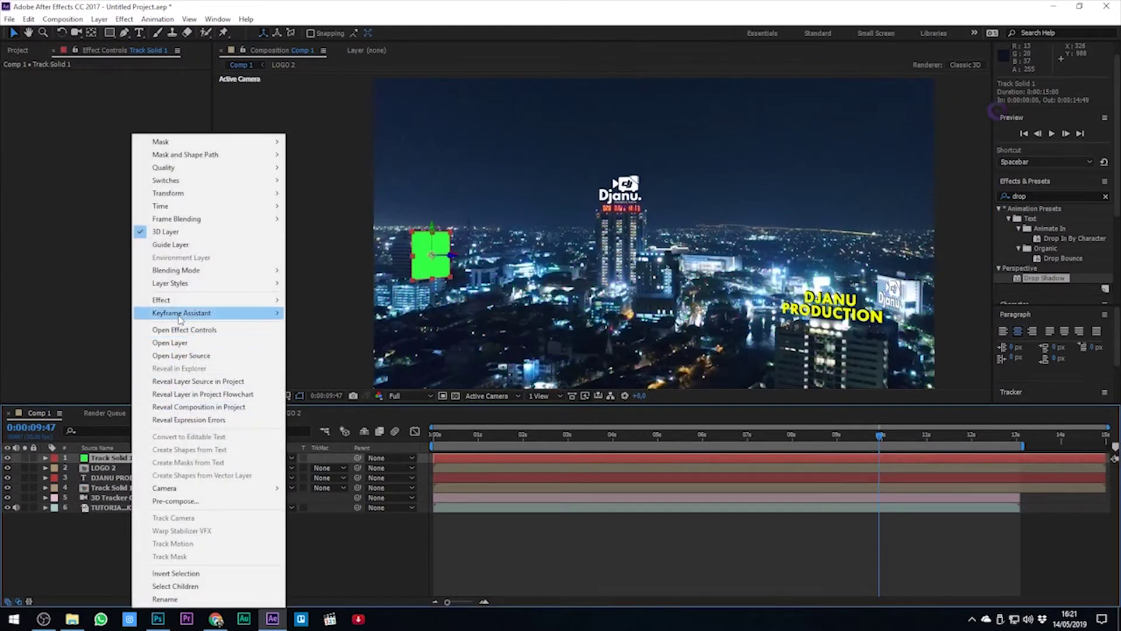
left_click(175, 501)
type("LOGO 3")
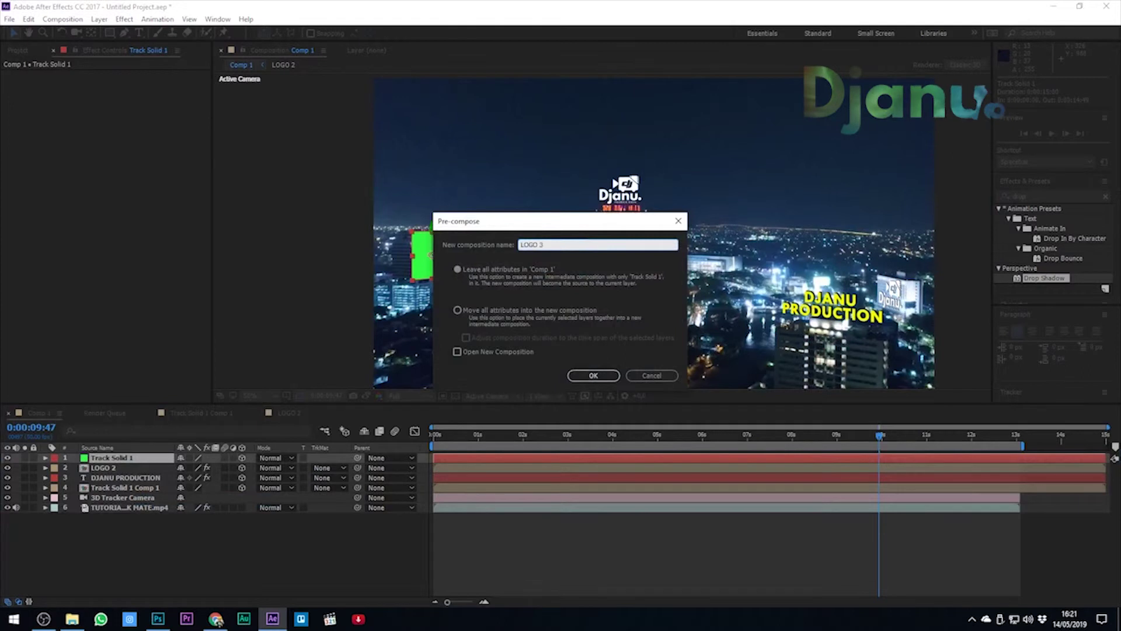
left_click(607, 375)
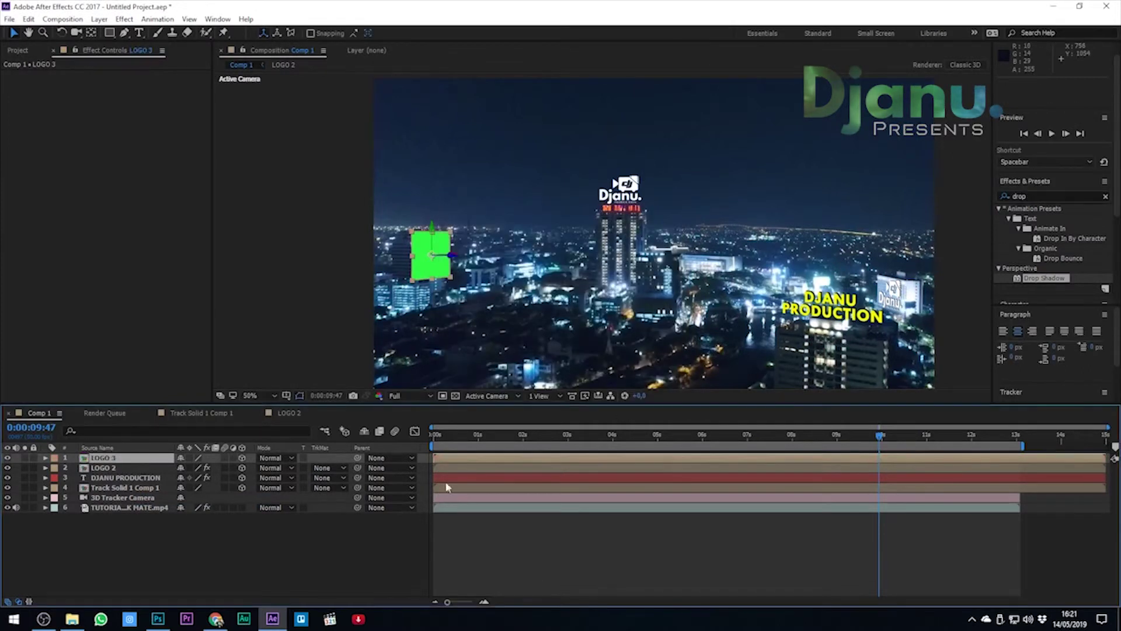
Open the LOGO 3 composition and add logo.png above its track solid.
double_click(464, 464)
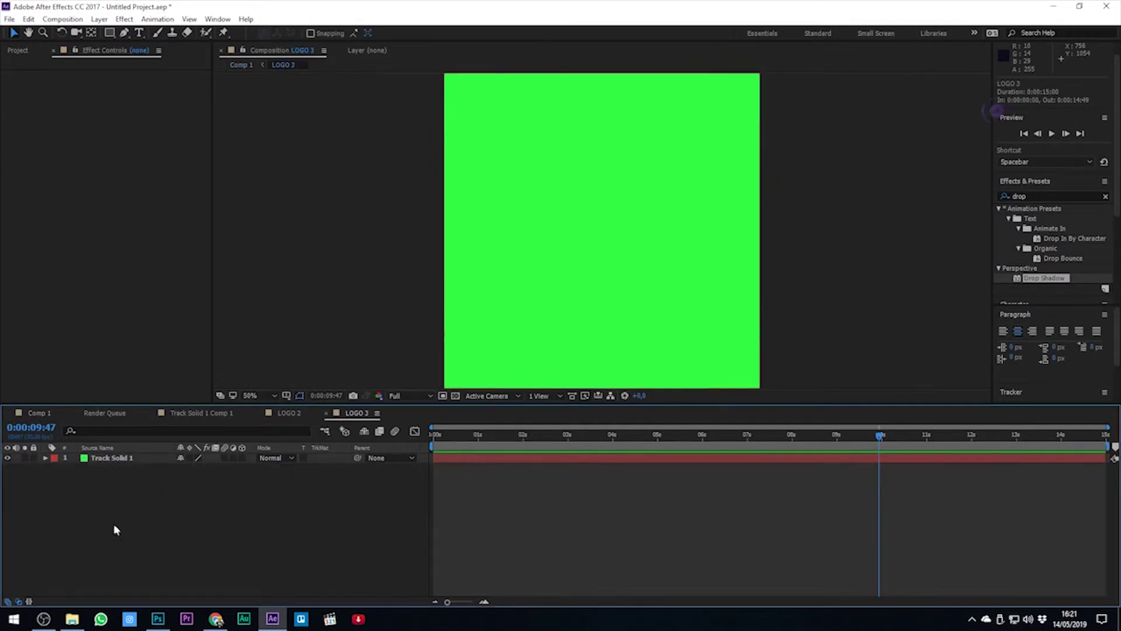
left_click(20, 51)
left_click_drag(35, 188, 100, 462)
Scale logo.png to 27% in LOGO 3, hide the green track solid and return to Comp 1.
key("s")
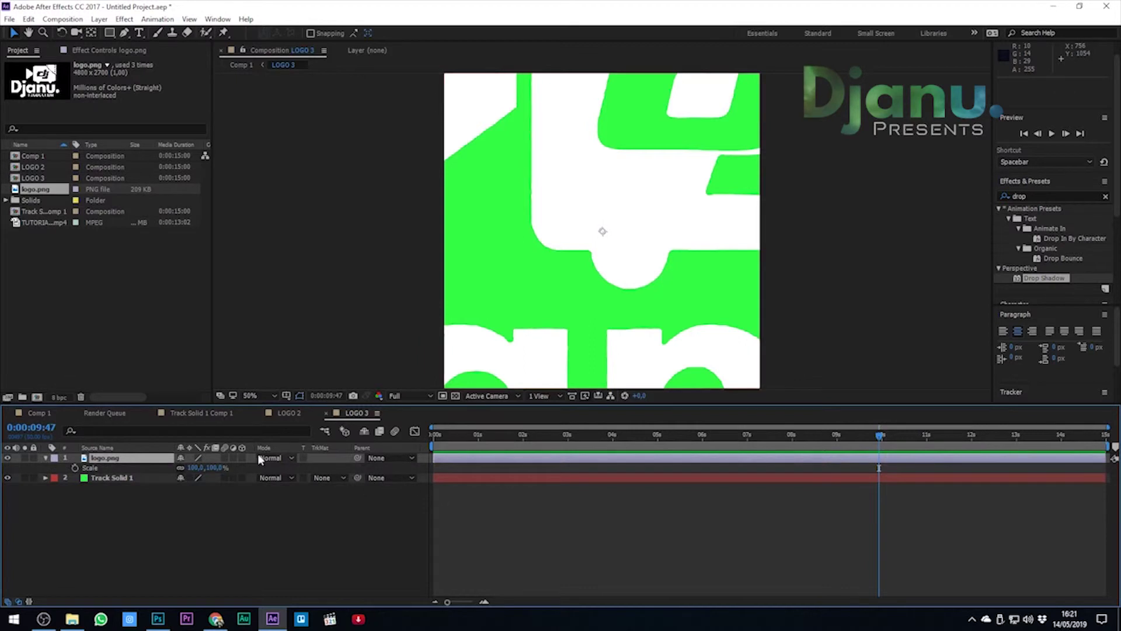
left_click_drag(215, 467, 172, 466)
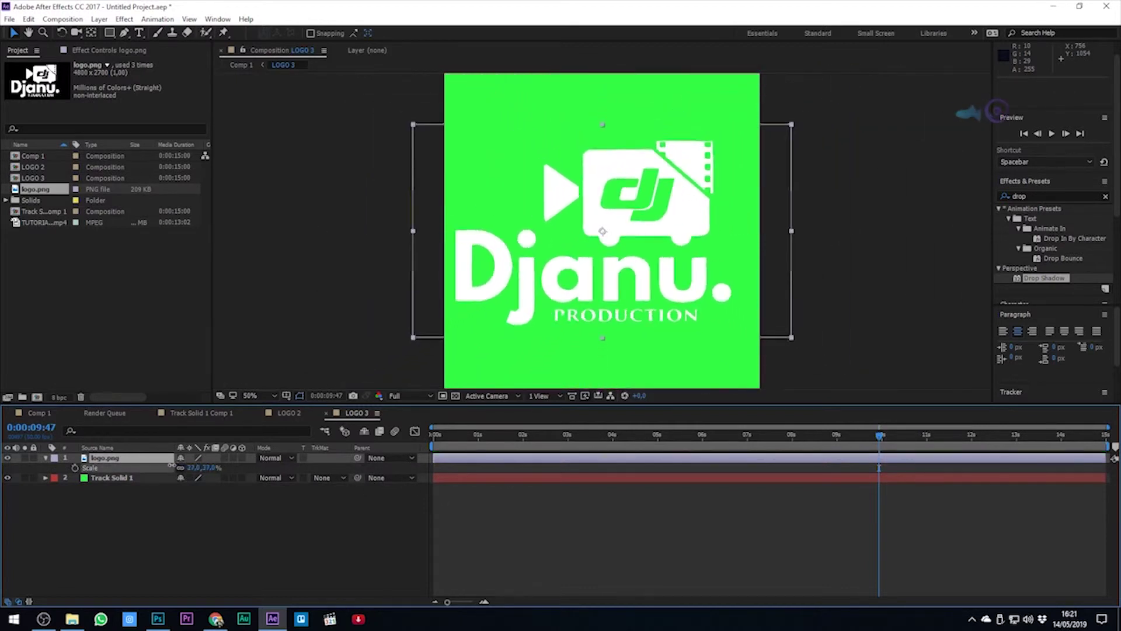
left_click(8, 477)
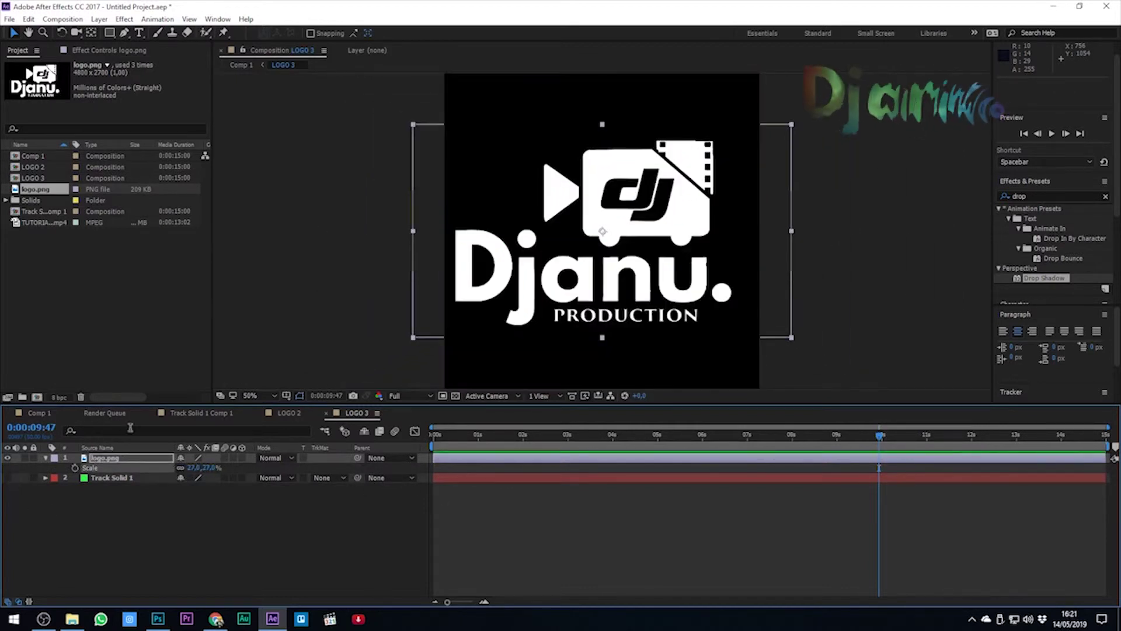
left_click(34, 413)
Lower LOGO 3 on the distant tower at 0:00:08:39, to about position -5998.5, 1234.3, 7068.0.
left_click_drag(480, 437, 827, 436)
left_click(571, 545)
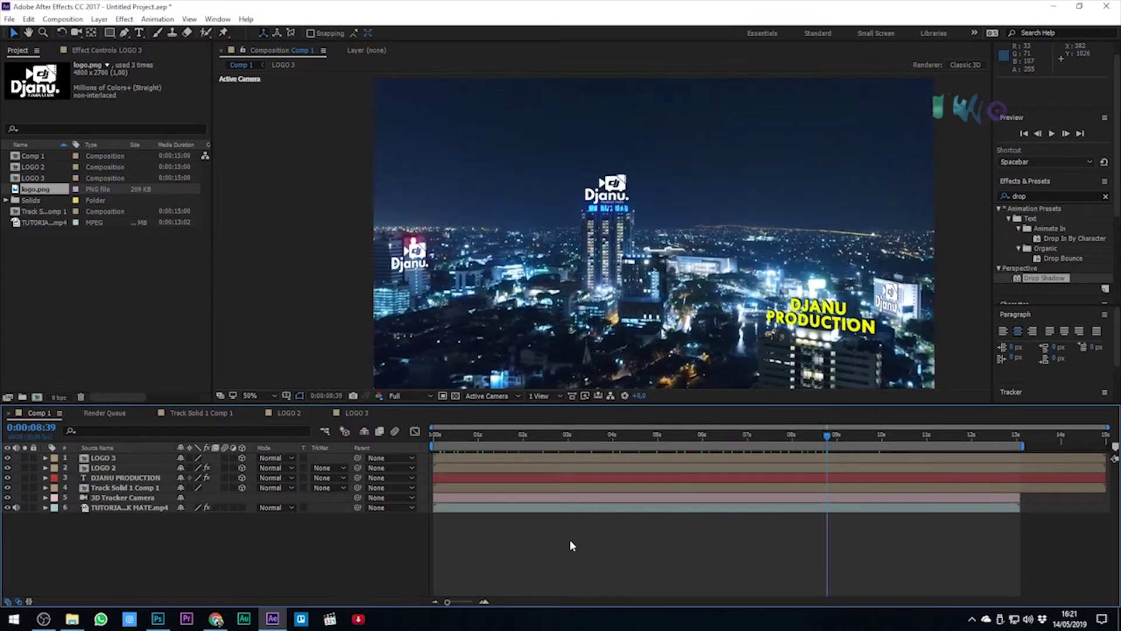
scroll(448, 314, "up", 2)
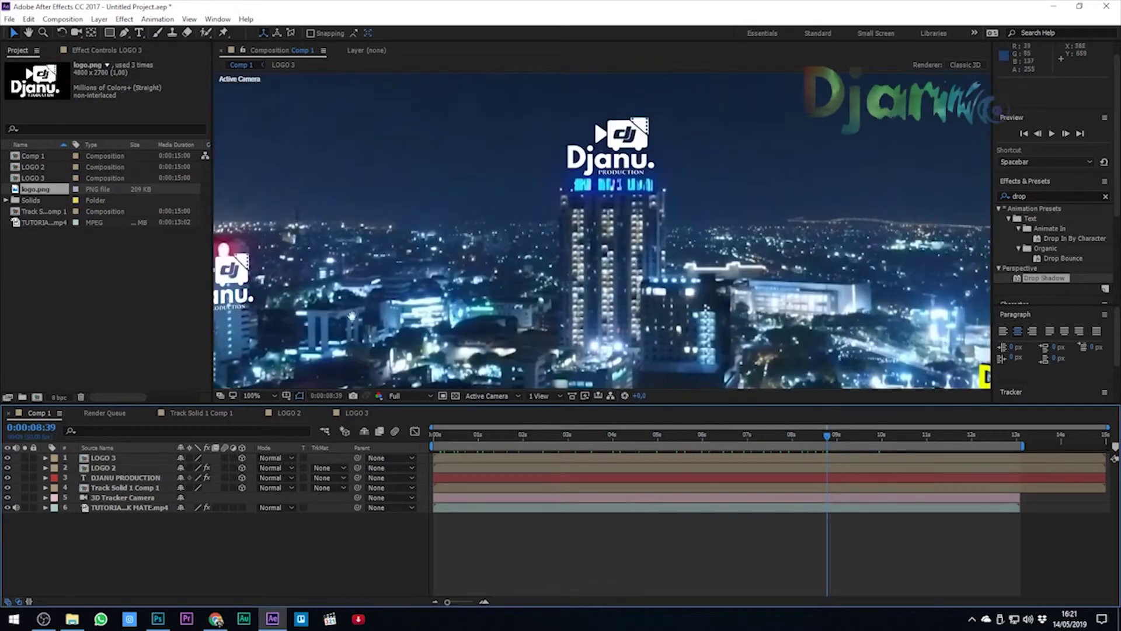
left_click(512, 288)
left_click_drag(511, 289, 511, 297)
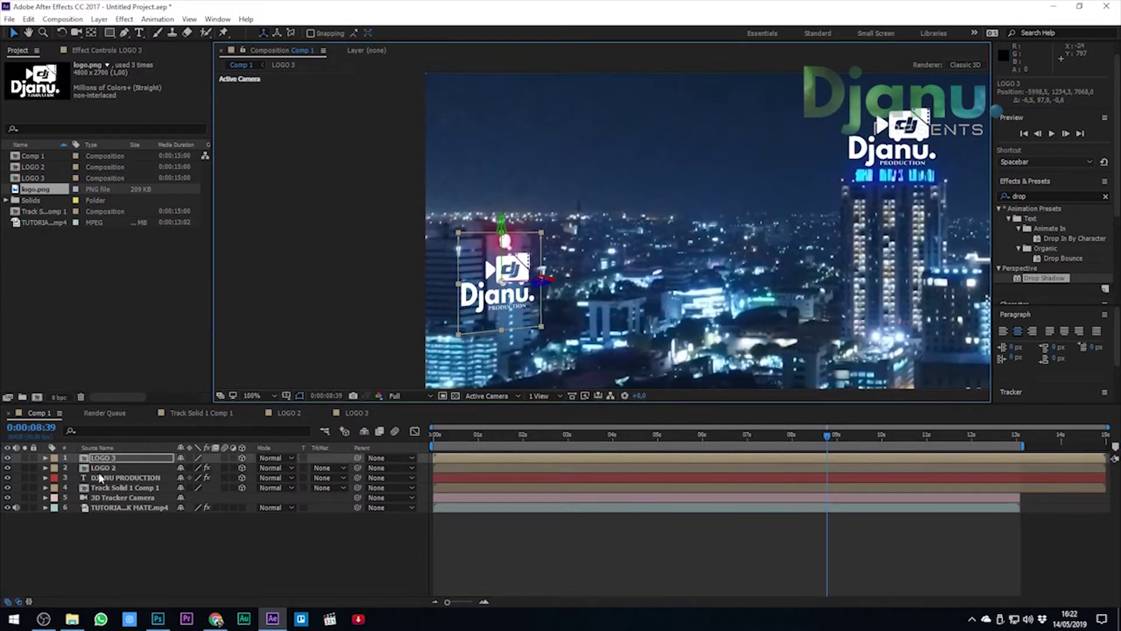
Scale the LOGO 3 layer to 88% and fine-tune its position on the tower around 0:00:10:10.
key("s")
mouse_move(196, 468)
left_mouse_down()
mouse_move(175, 467)
mouse_move(190, 468)
left_mouse_up()
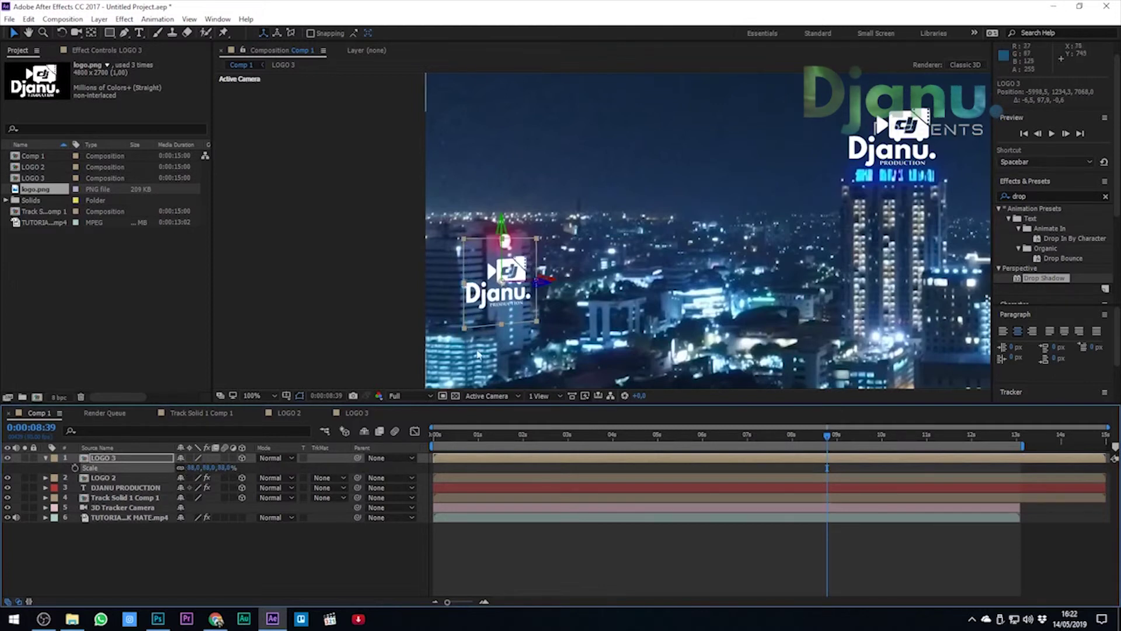
left_click_drag(834, 441, 883, 433)
left_click_drag(546, 280, 563, 299)
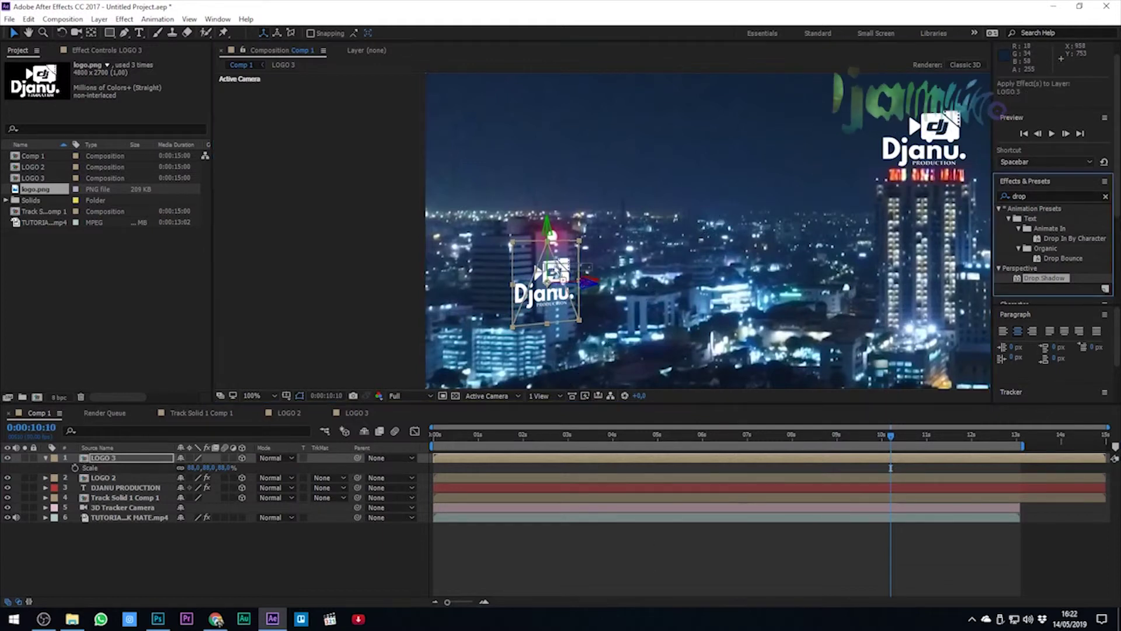
Apply Drop Shadow to LOGO 3 with 100% opacity, a direction of -61° and a distance of 21.
double_click(1039, 279)
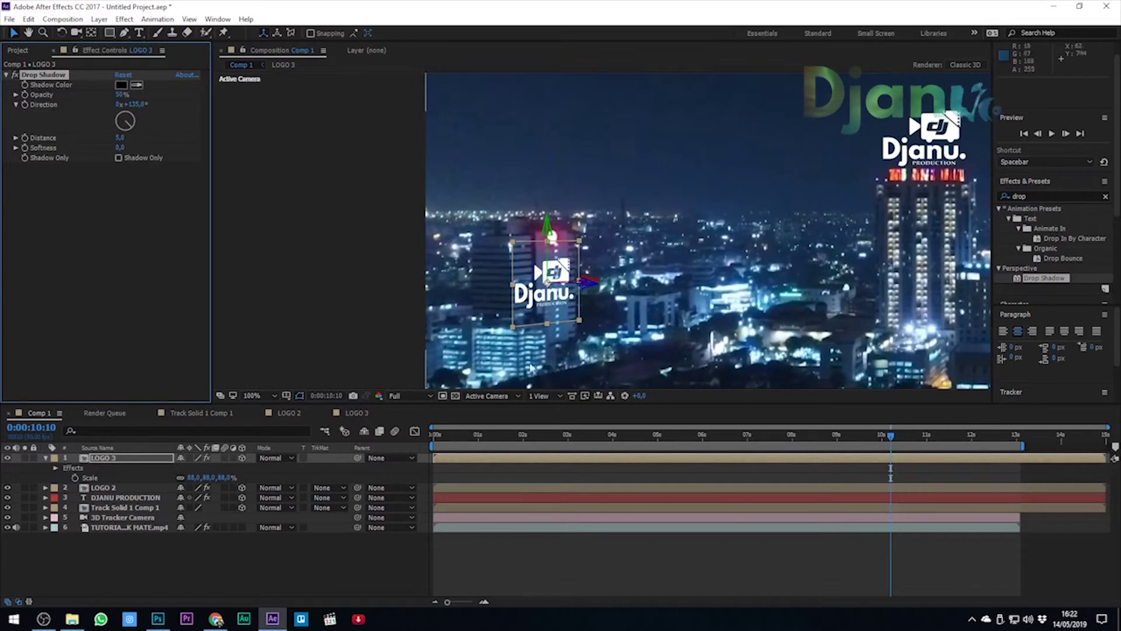
key("period")
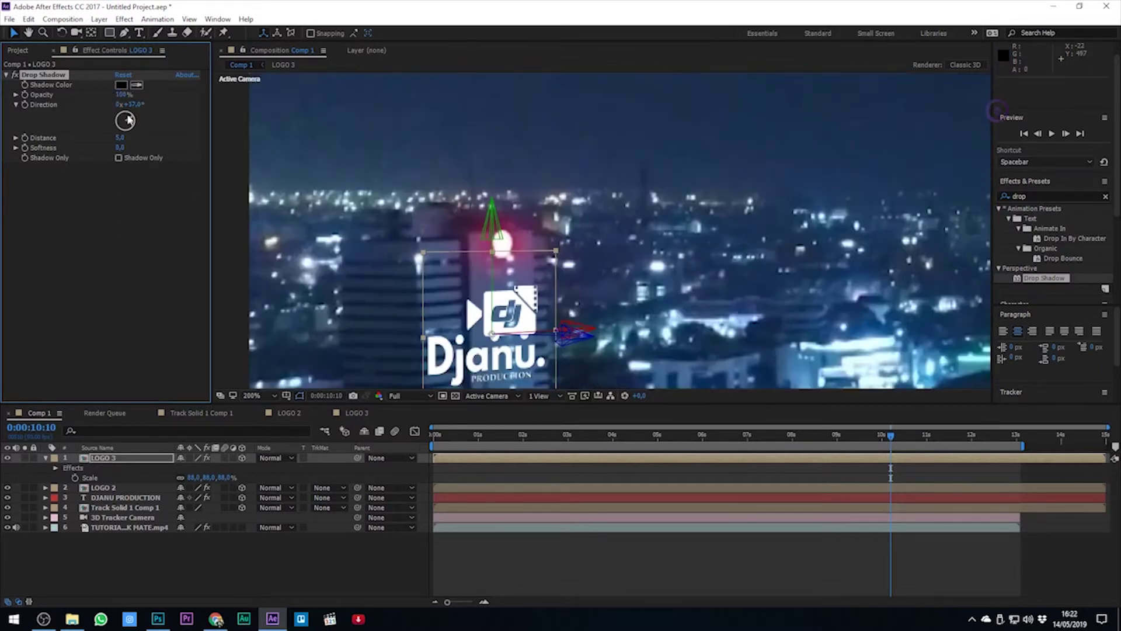
left_click_drag(93, 103, 91, 127)
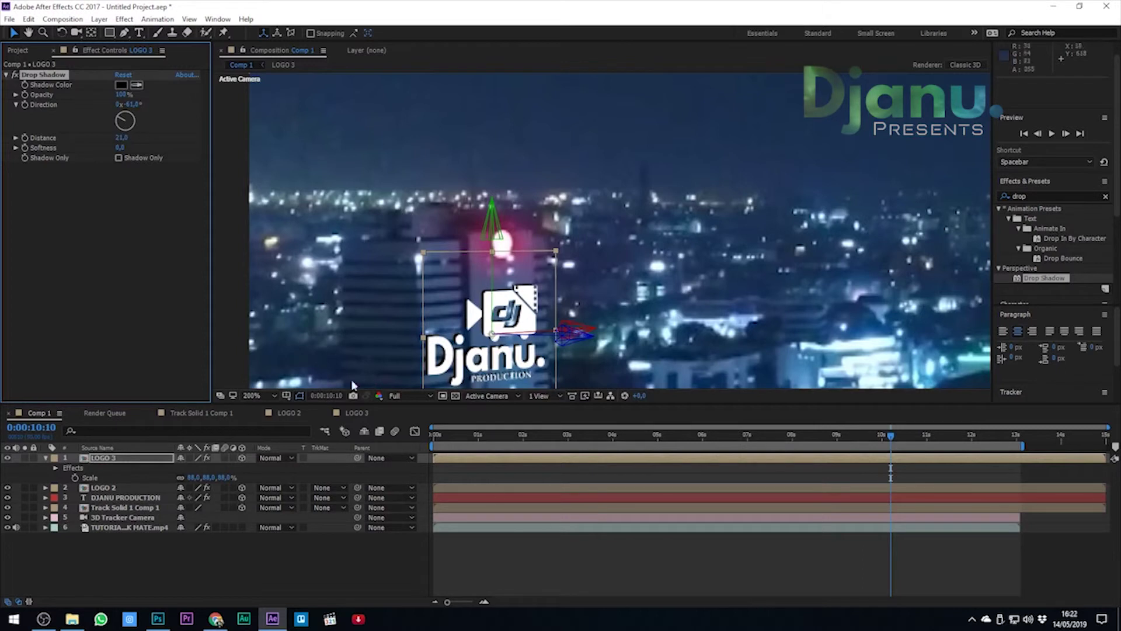
Play Comp 1 from the start to about 0:00:10:02 and check how the three logos and the text track the footage.
scroll(353, 382, "down", 3)
left_click(430, 439)
key("space")
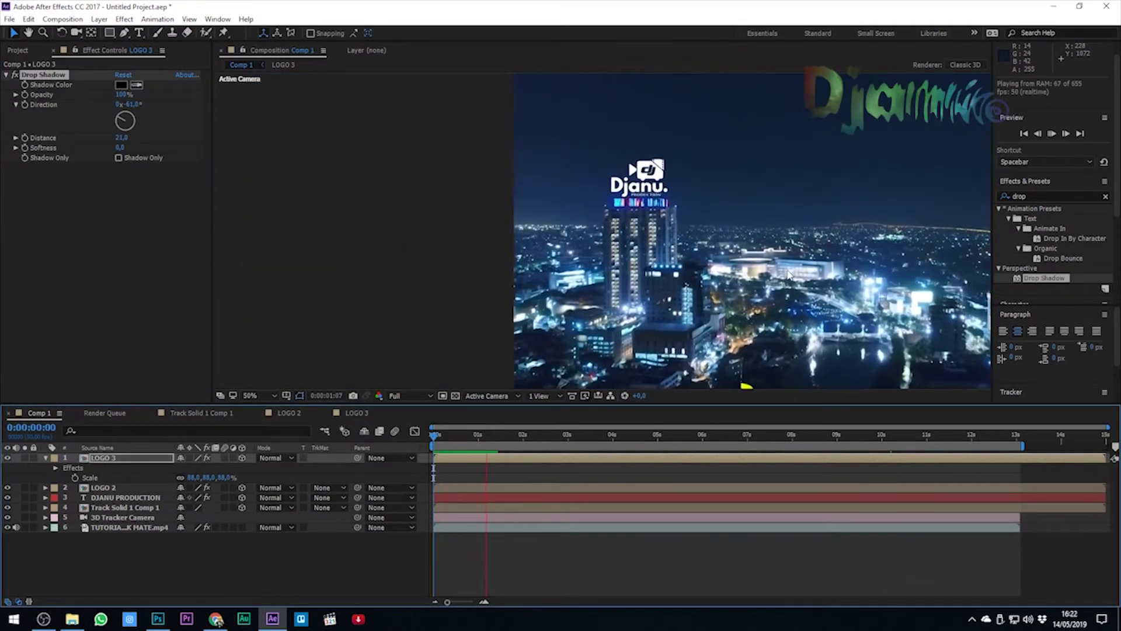
key("h")
left_click_drag(824, 247, 662, 232)
key("v")
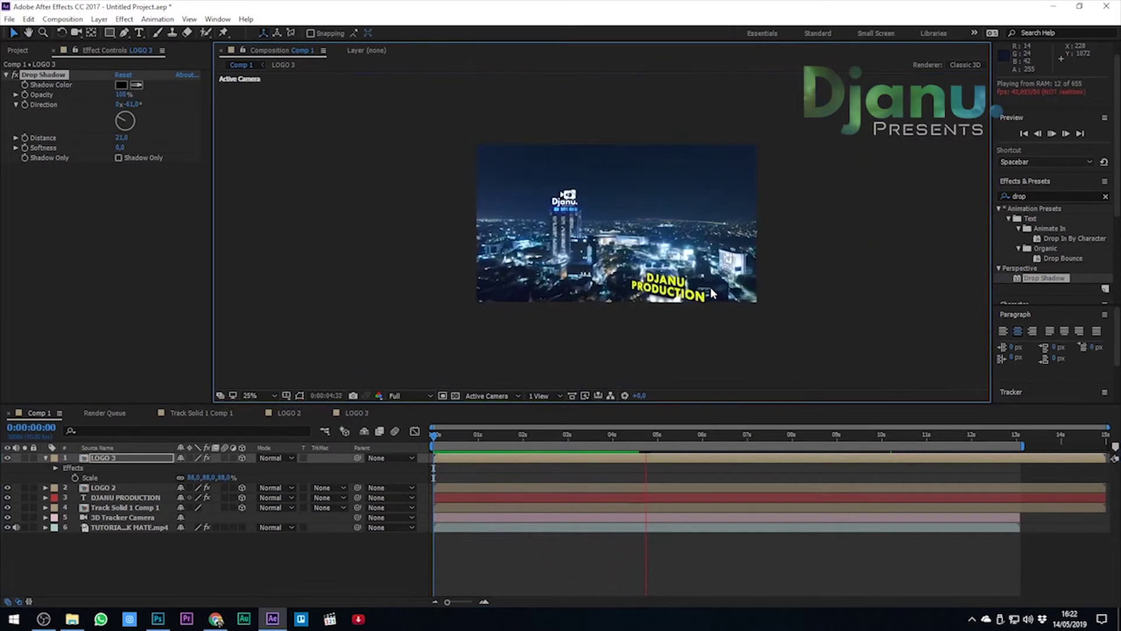
scroll(718, 294, "up", 2)
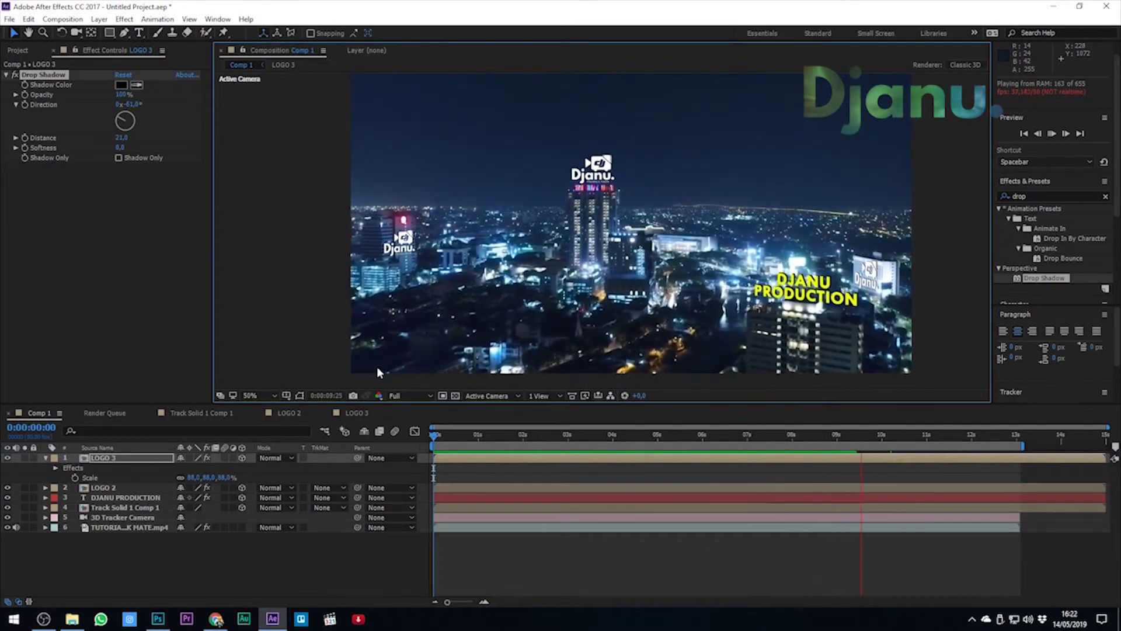
key("space")
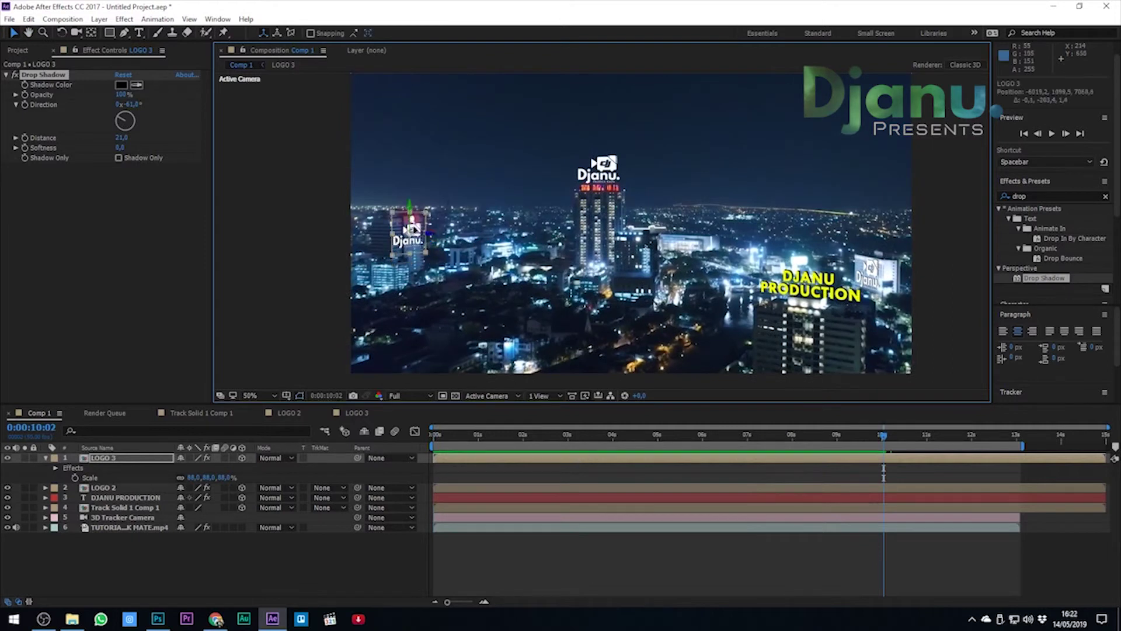
Replay the shot and lower LOGO 3 onto the distant tower at 0:00:11:44, to about position -6064.1, 316.0, 7074.3.
left_click_drag(437, 436, 851, 443)
key("space")
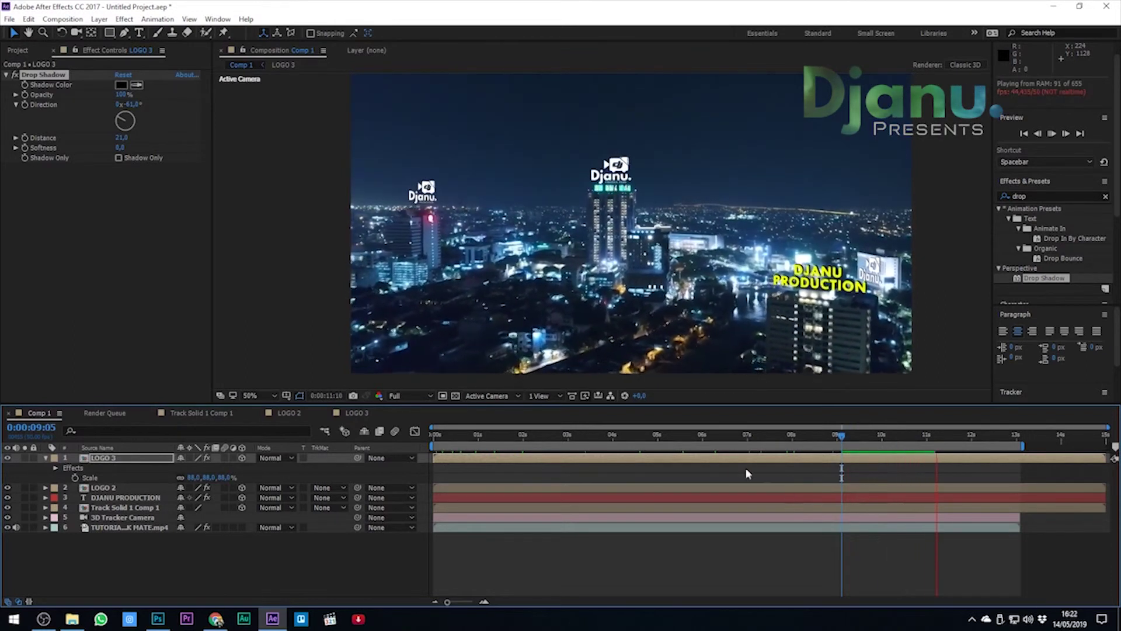
left_click_drag(438, 198, 437, 200)
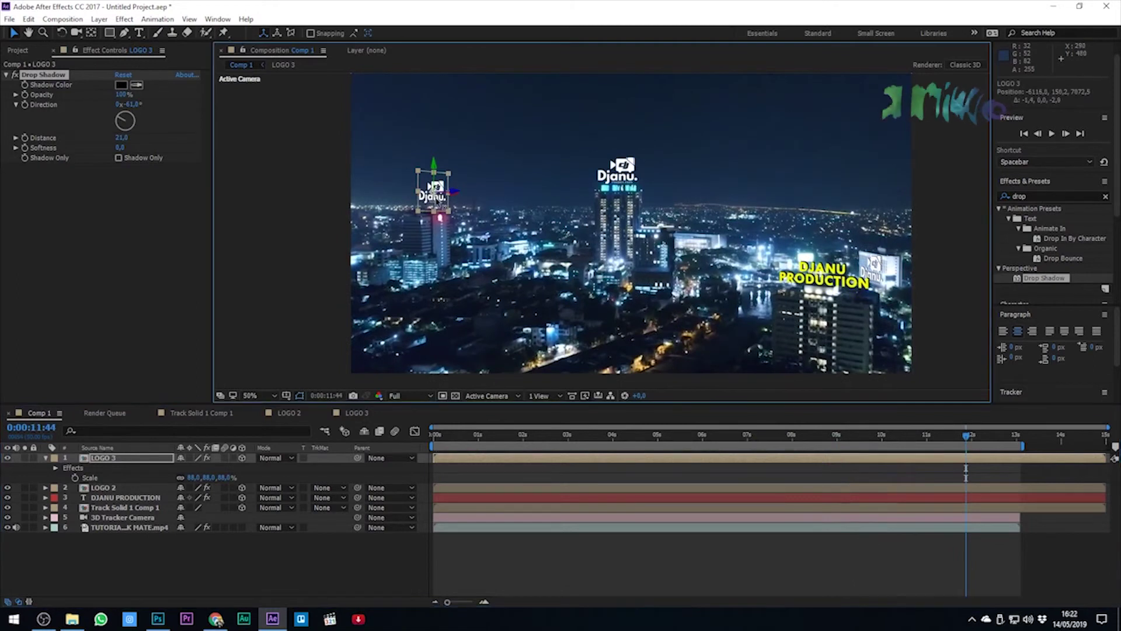
scroll(464, 214, "up", 2)
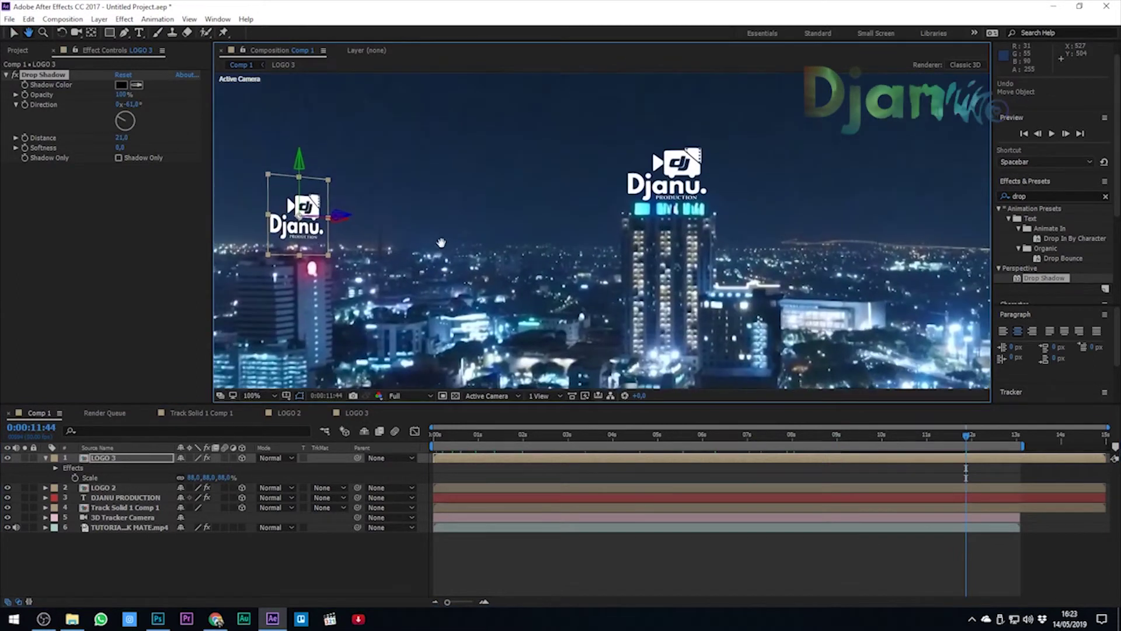
left_click_drag(312, 236, 317, 251)
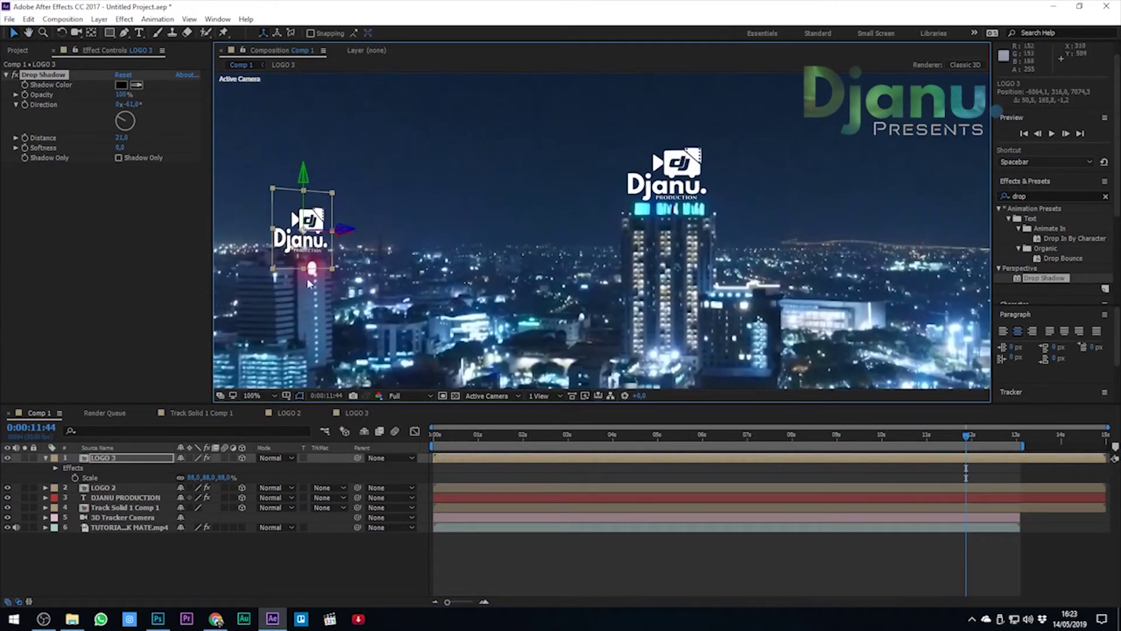
Set LOGO 3's Y Rotation to 5° and move it on the tower to about position -6007.2, 386.9, 7073.8.
left_click(46, 458)
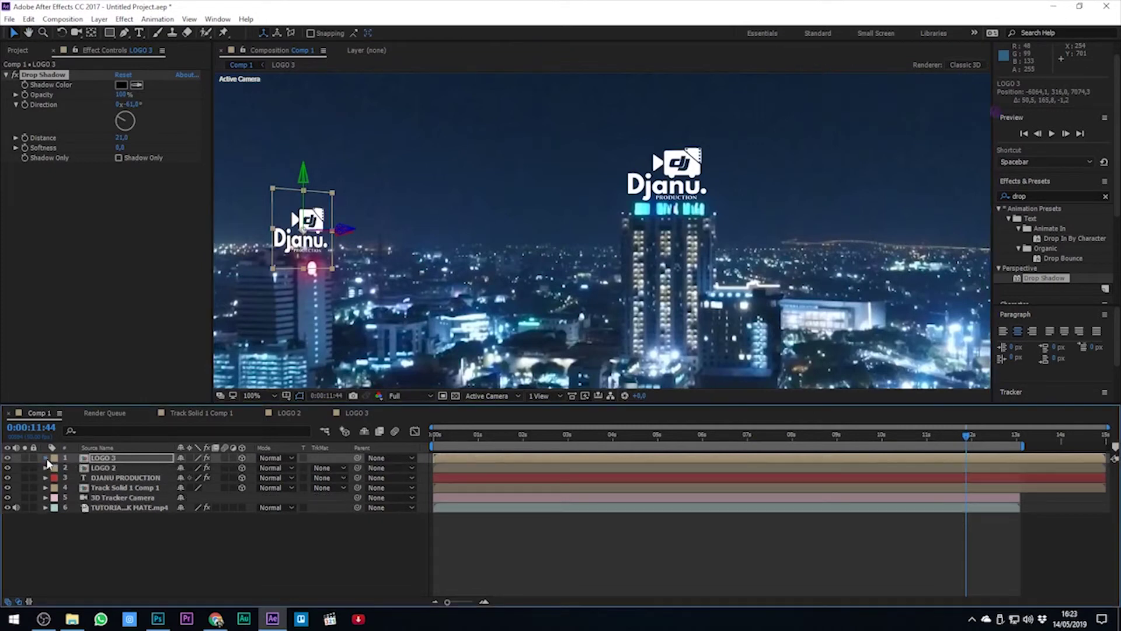
left_click(46, 459)
left_click_drag(193, 537, 199, 538)
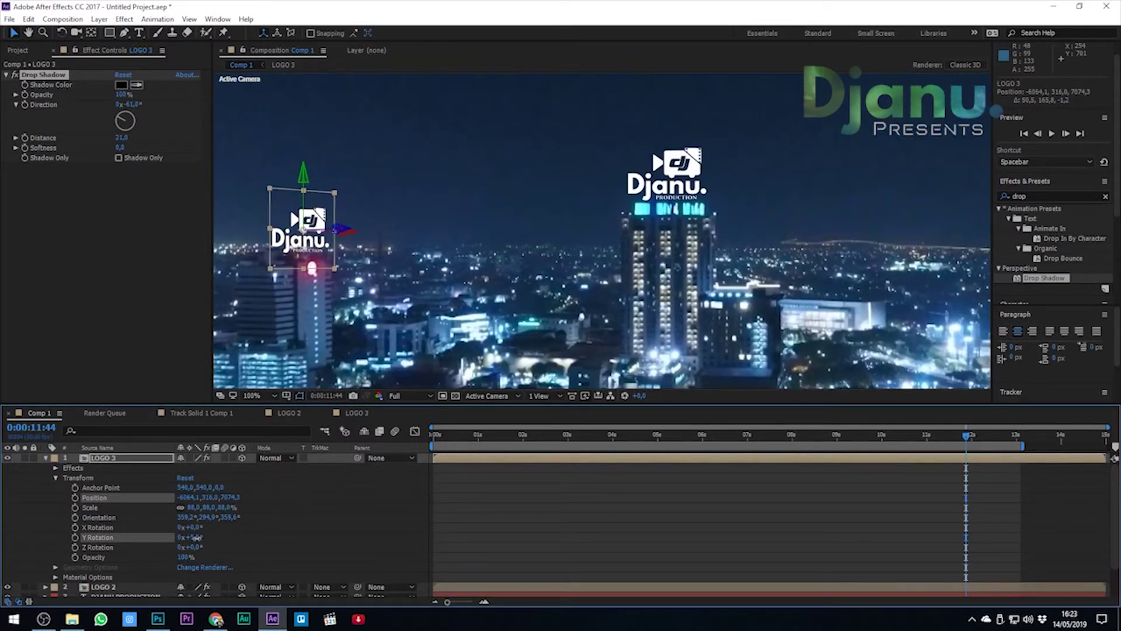
left_click_drag(304, 234, 310, 239)
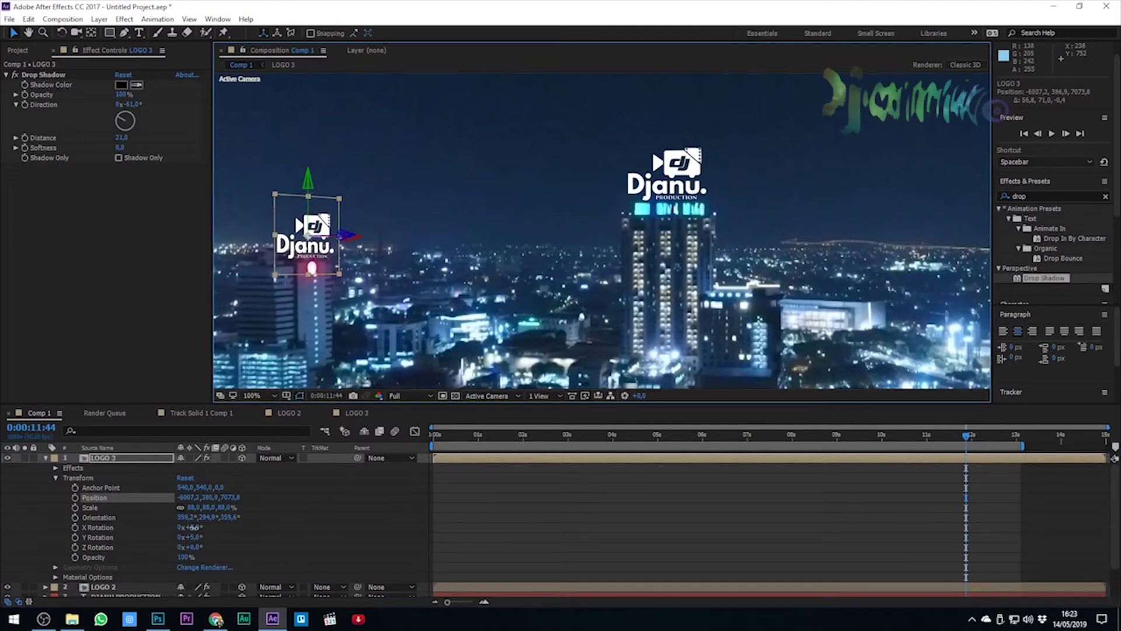
Tilt LOGO 3 to line up with the tower's roof by setting its Z Rotation to -3°.
left_click_drag(193, 527, 192, 528)
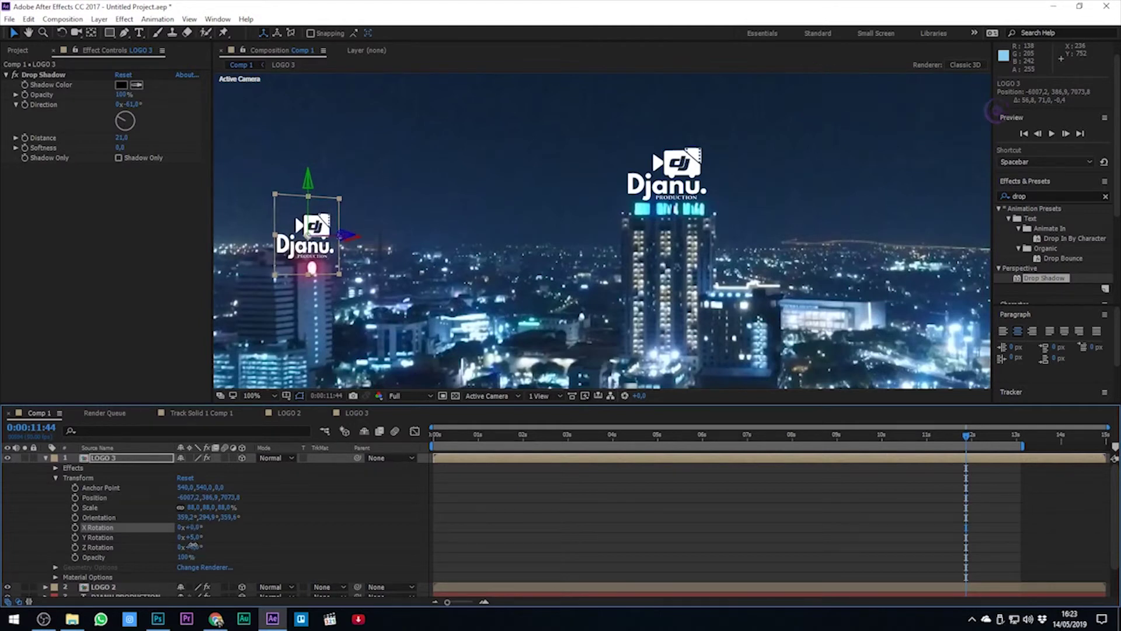
left_click_drag(193, 547, 190, 546)
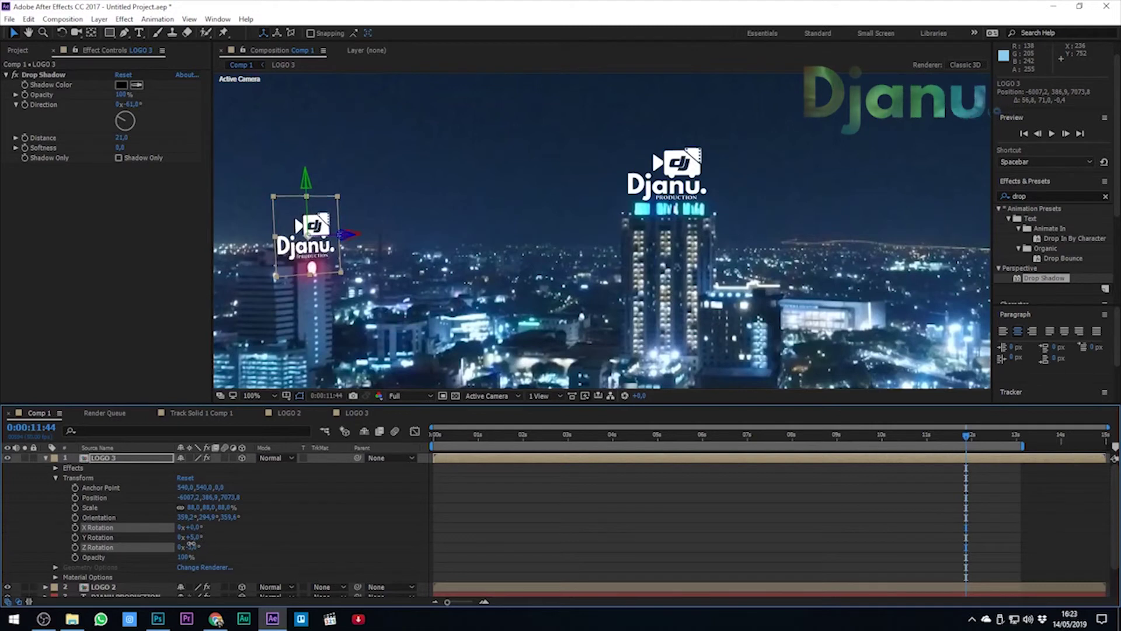
key("period")
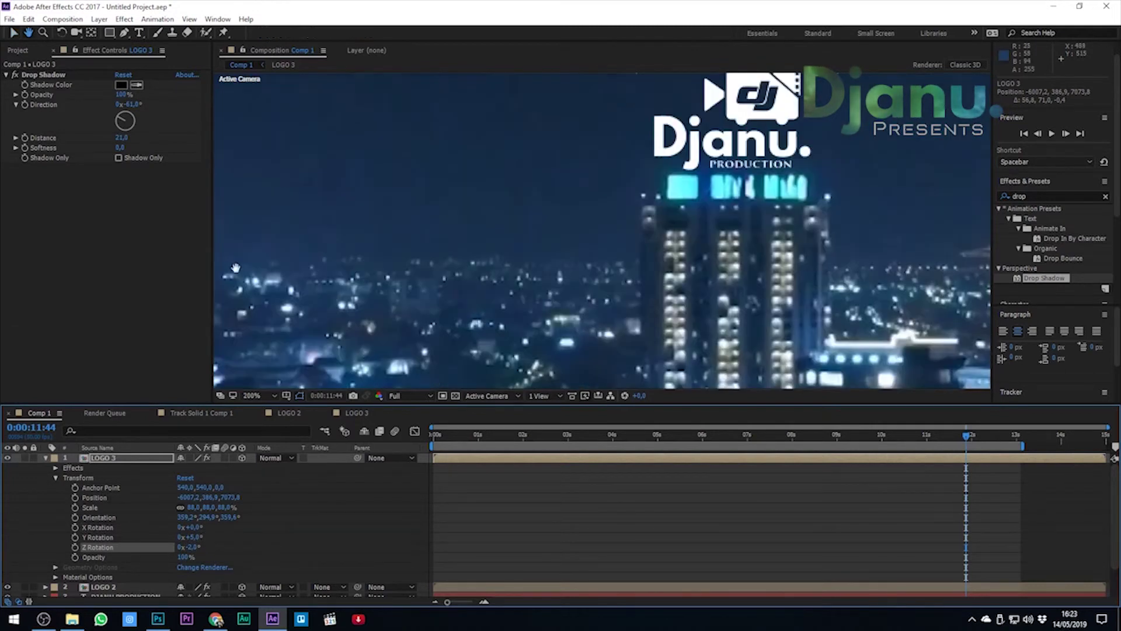
left_click_drag(741, 195, 522, 237)
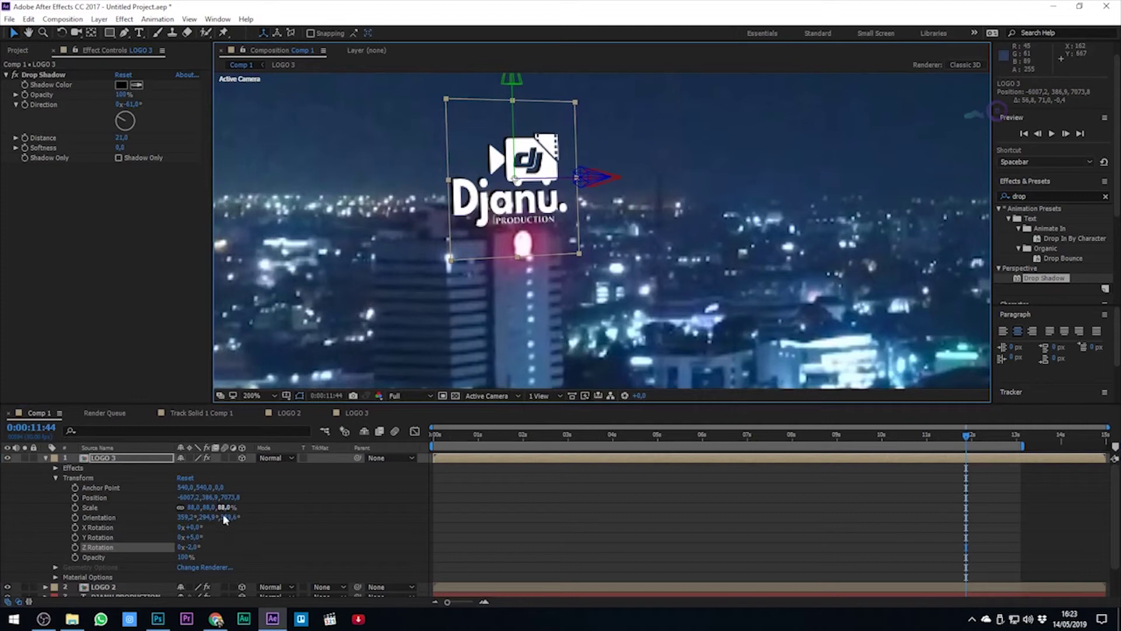
left_click_drag(191, 547, 193, 546)
Preview Comp 1 to check how the adjusted LOGO 3 and the other logos and text follow the footage.
key("comma")
key("comma")
key("comma")
key("comma")
key("comma")
key("comma")
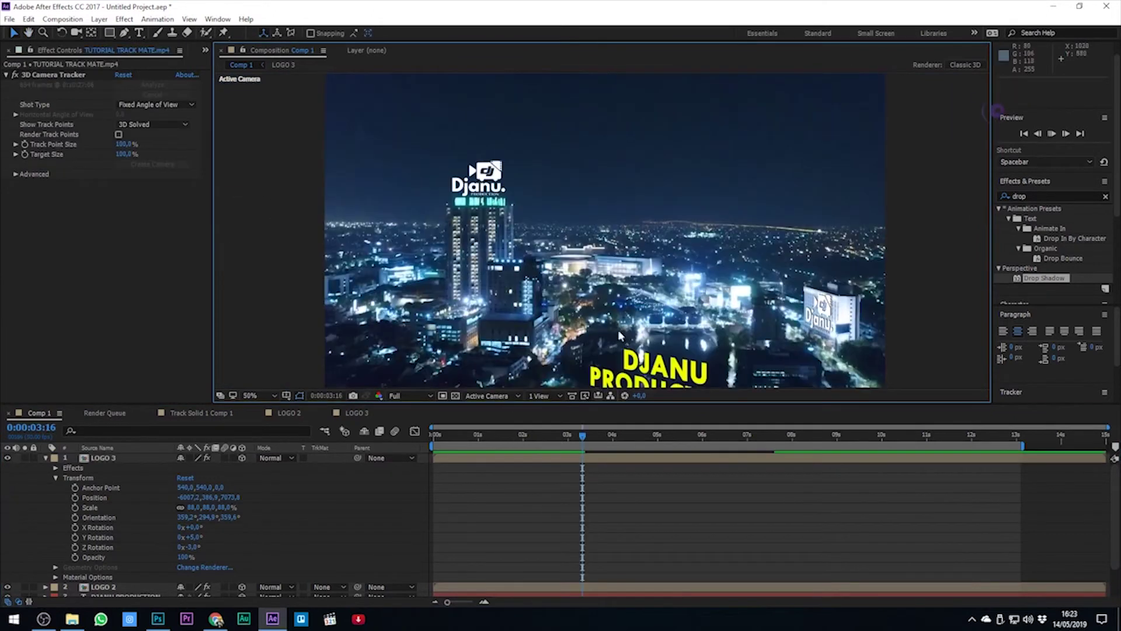
key("space")
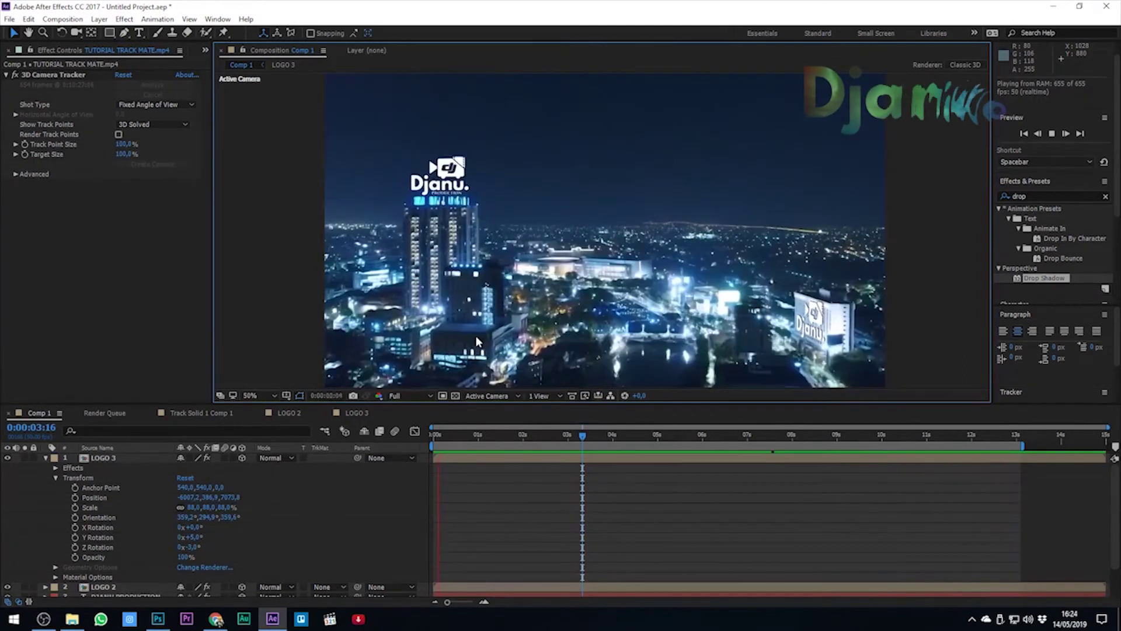
key("space")
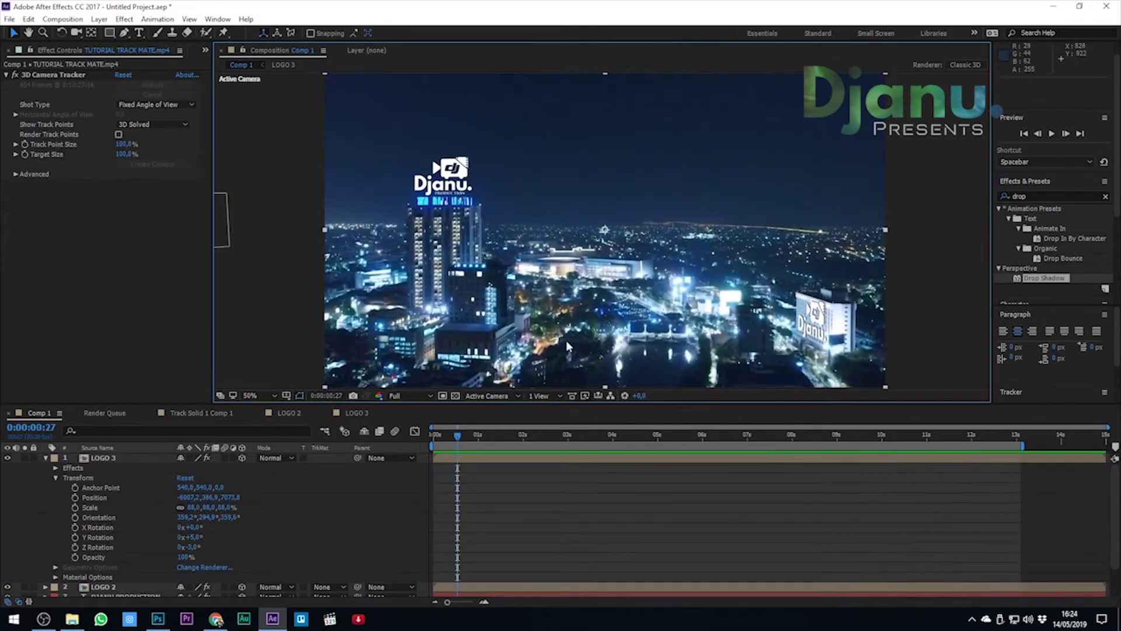
Add Comp 1 to the render queue and set its output module format to QuickTime.
left_click(124, 417)
left_click(93, 492)
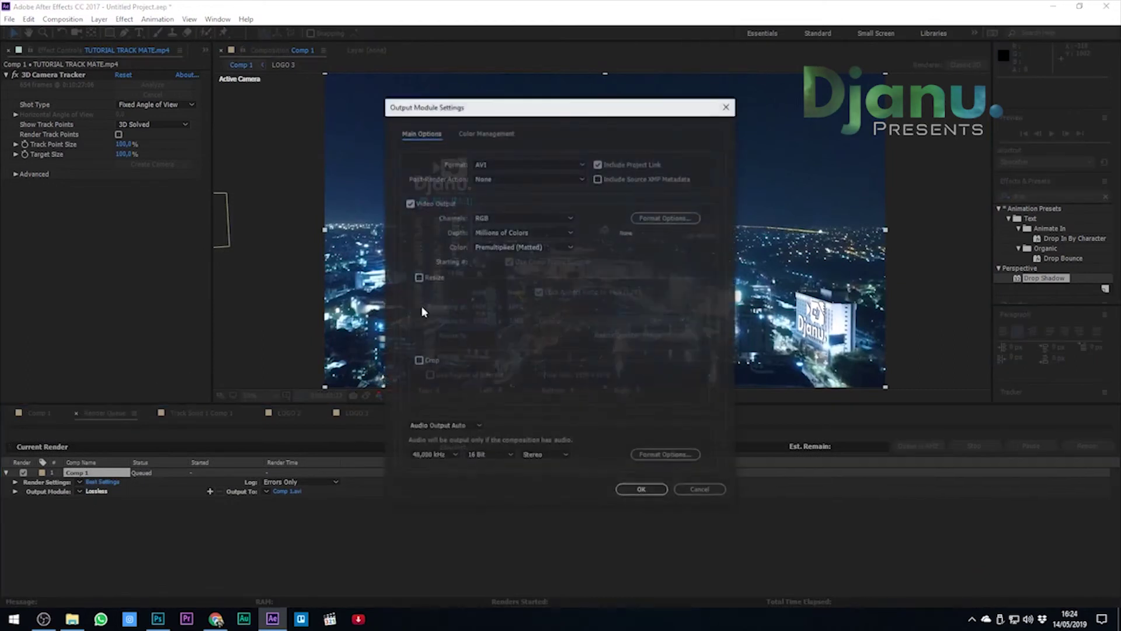
left_click(514, 164)
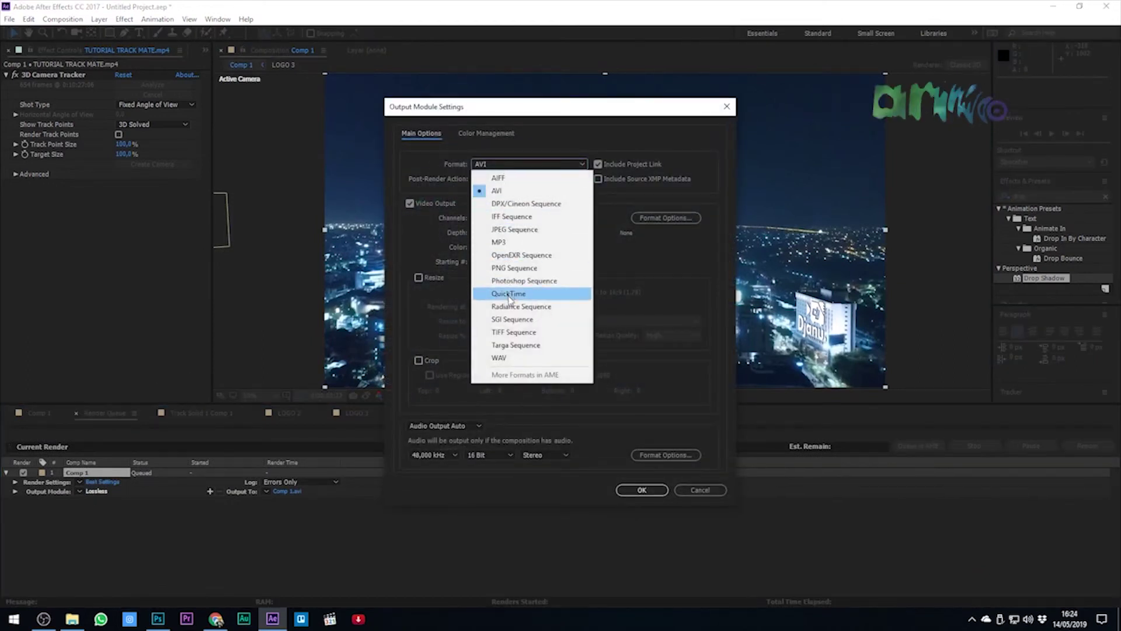
left_click(508, 293)
left_click(642, 491)
Set the output movie to TRACK CAMERA in the DJANU folder on DATA (D:) and start the render.
left_click(296, 493)
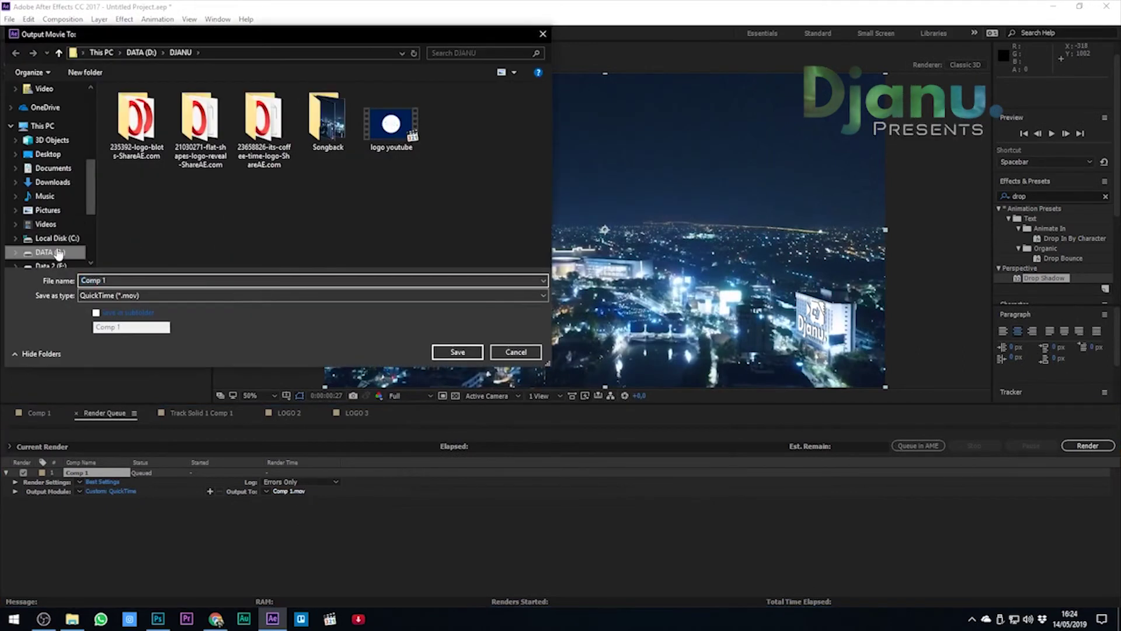
left_click(58, 252)
double_click(262, 114)
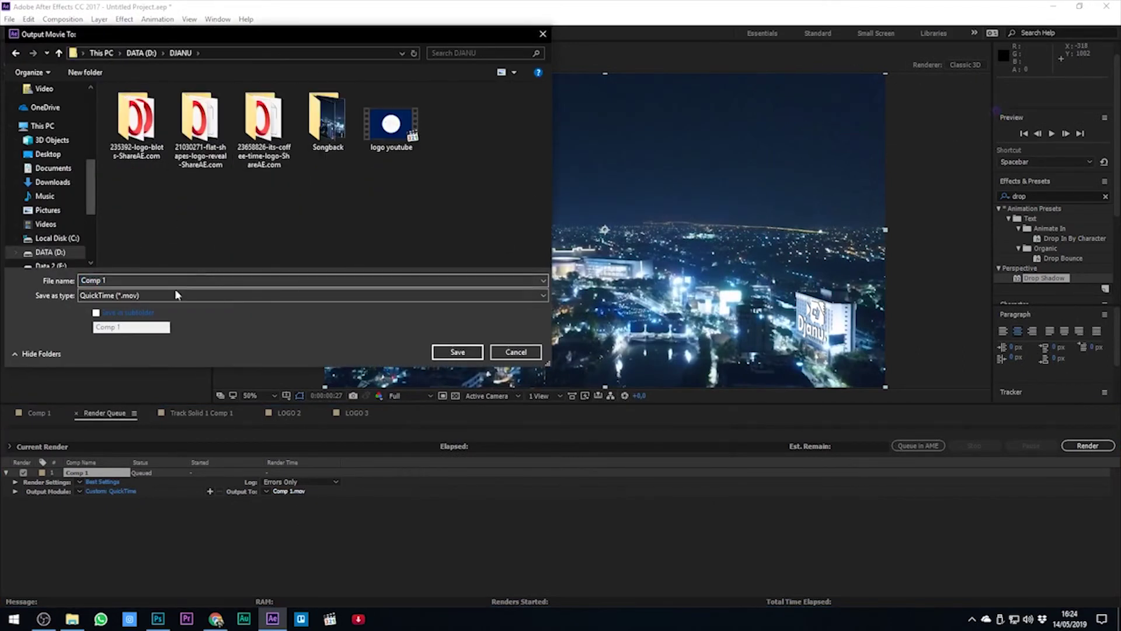
type("TRACK CAMERA")
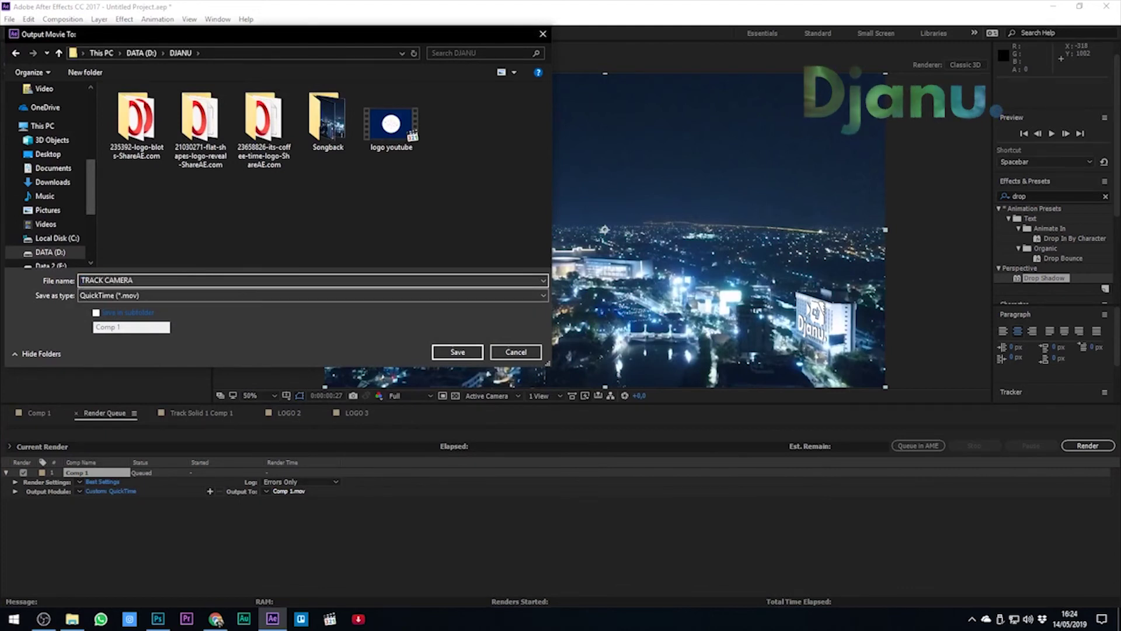
key("Return")
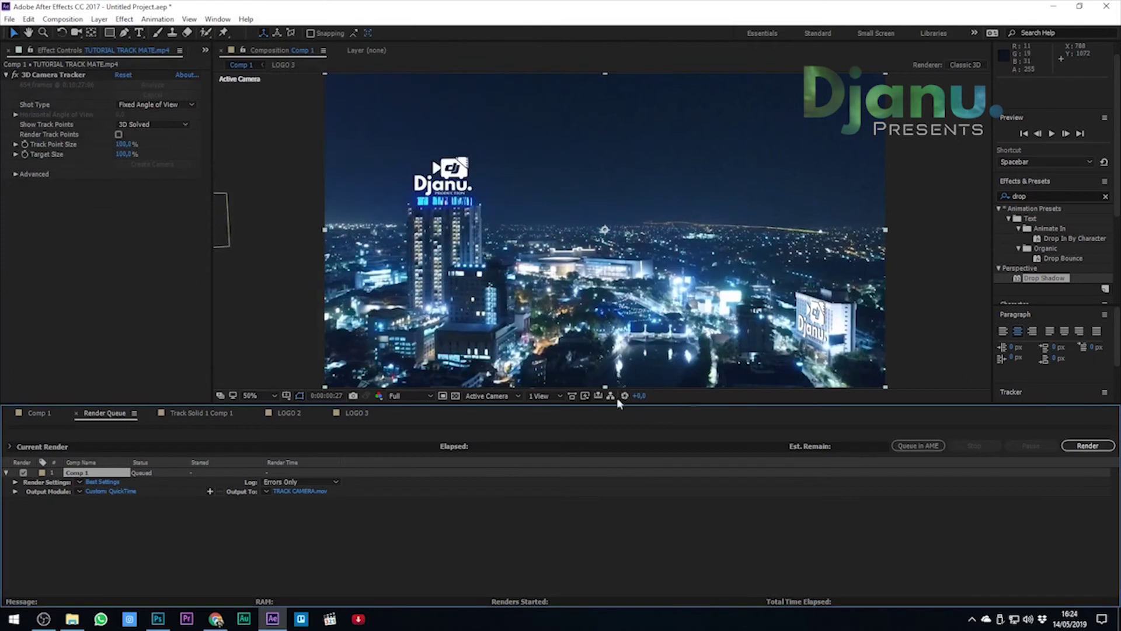
left_click(1087, 447)
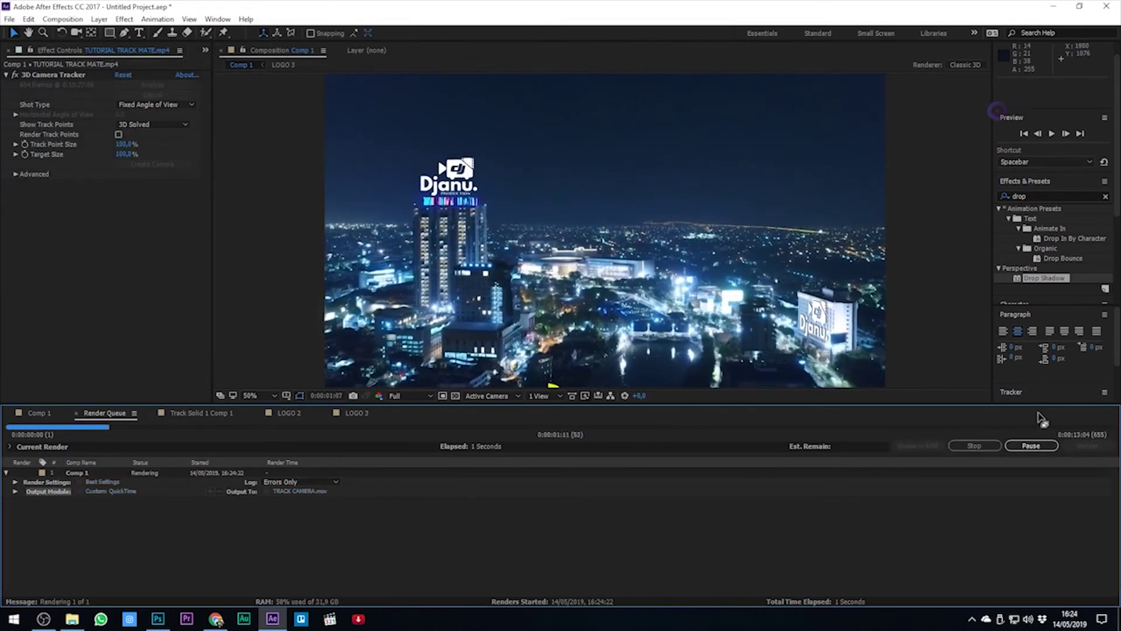